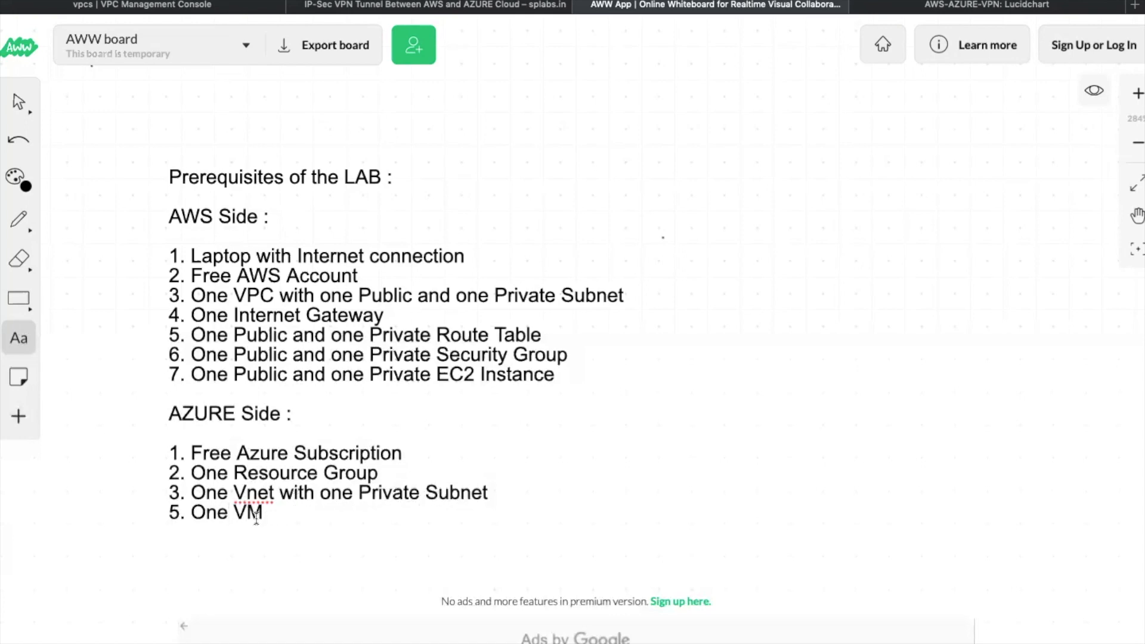
Switch to the splabs.in blog article listing the AWS and Azure configuration steps.
{"action": "key", "text": "ctrl+shift+Tab"}
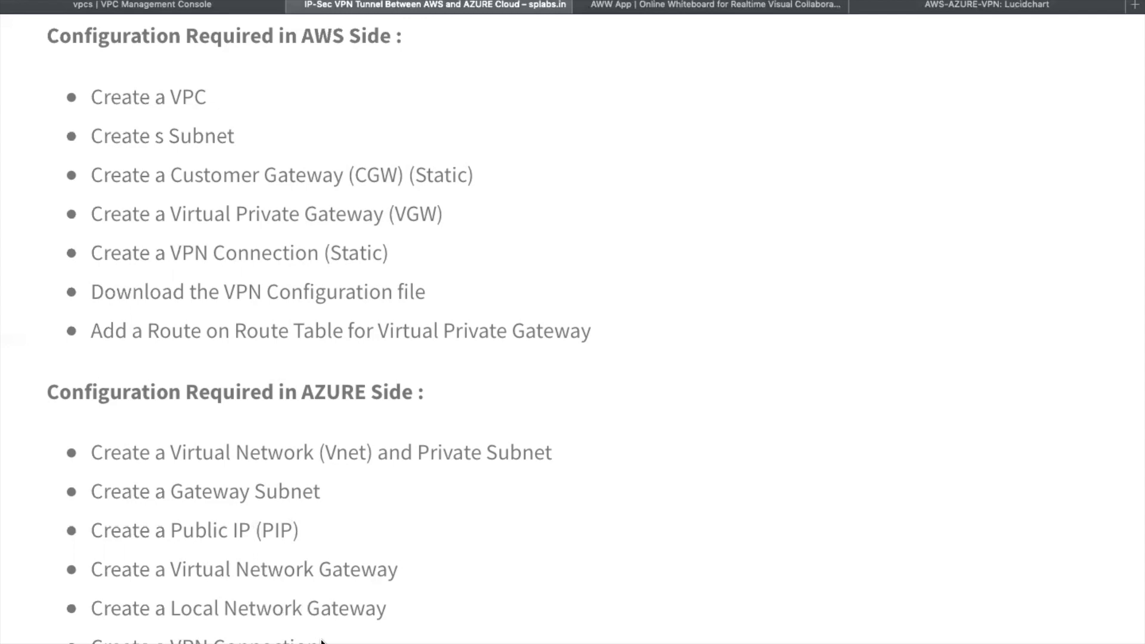
Switch to the AWS VPC Management Console tab listing splabs-vpc.
{"action": "key", "text": "ctrl+shift+Tab"}
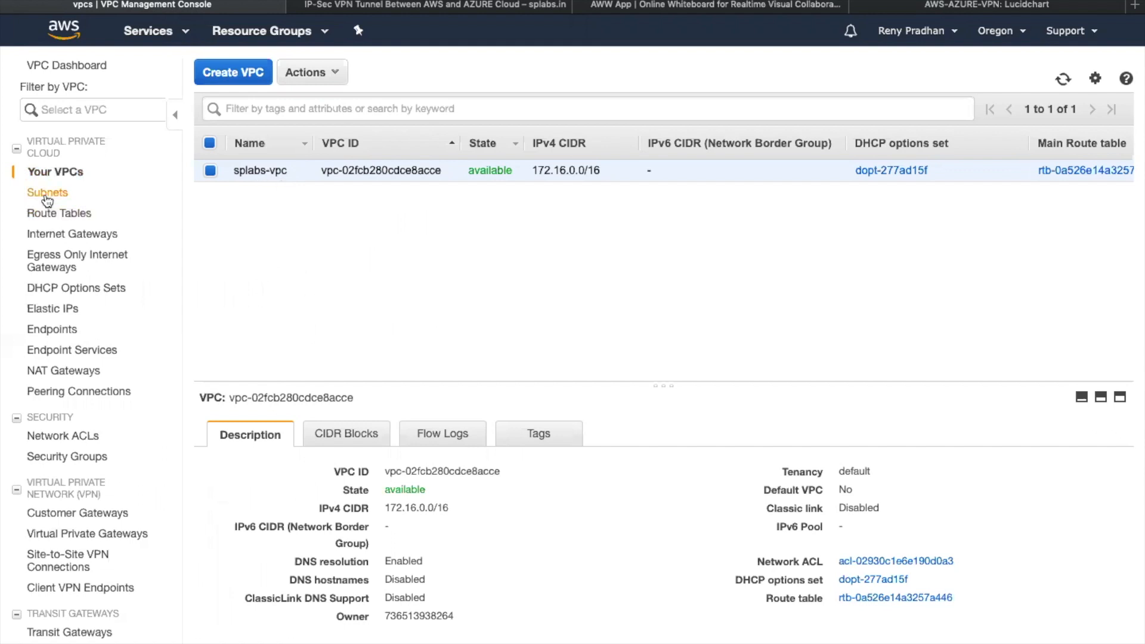
Review the VPC's subnets, route tables, internet gateways and security groups, then the EC2 instances.
{"action": "left_click", "coordinate": [47, 199]}
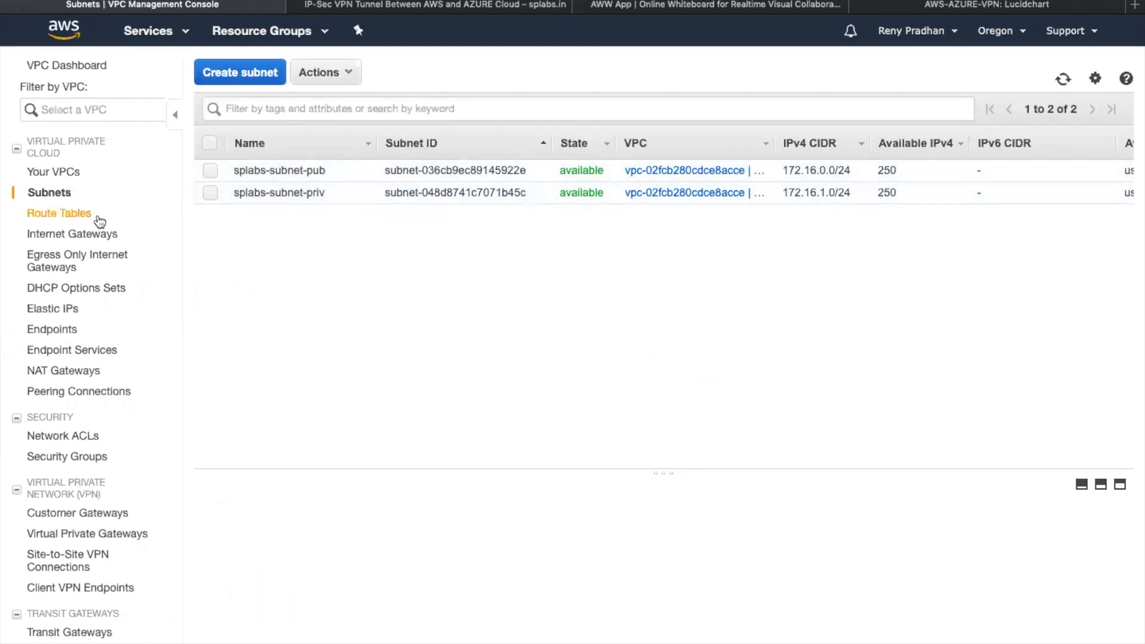
{"action": "left_click", "coordinate": [77, 216]}
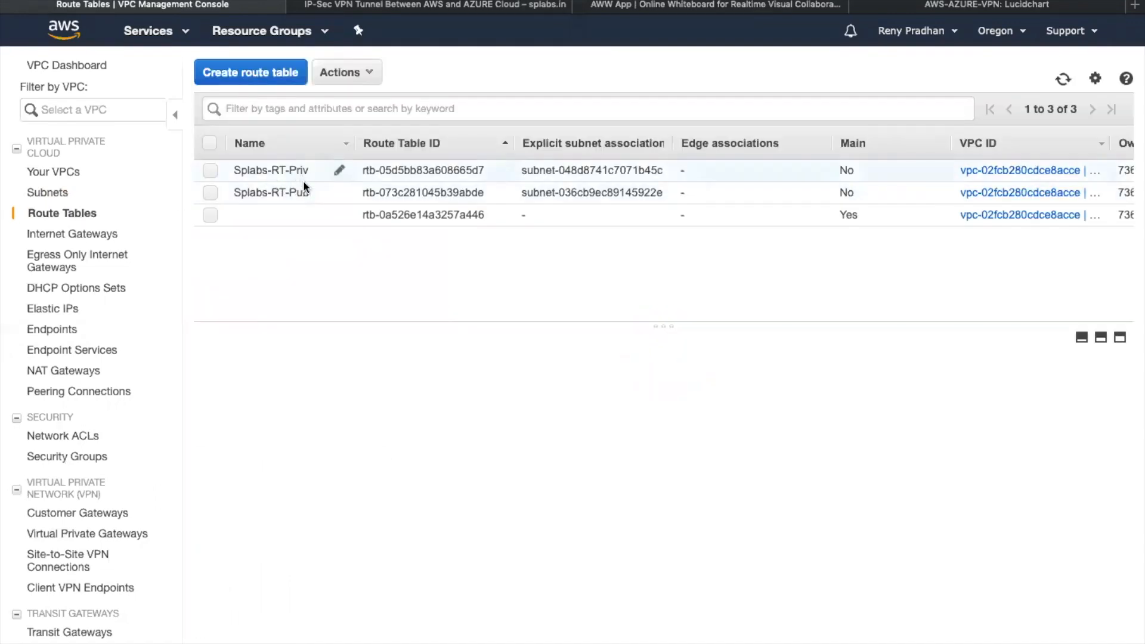
{"action": "left_click", "coordinate": [94, 235]}
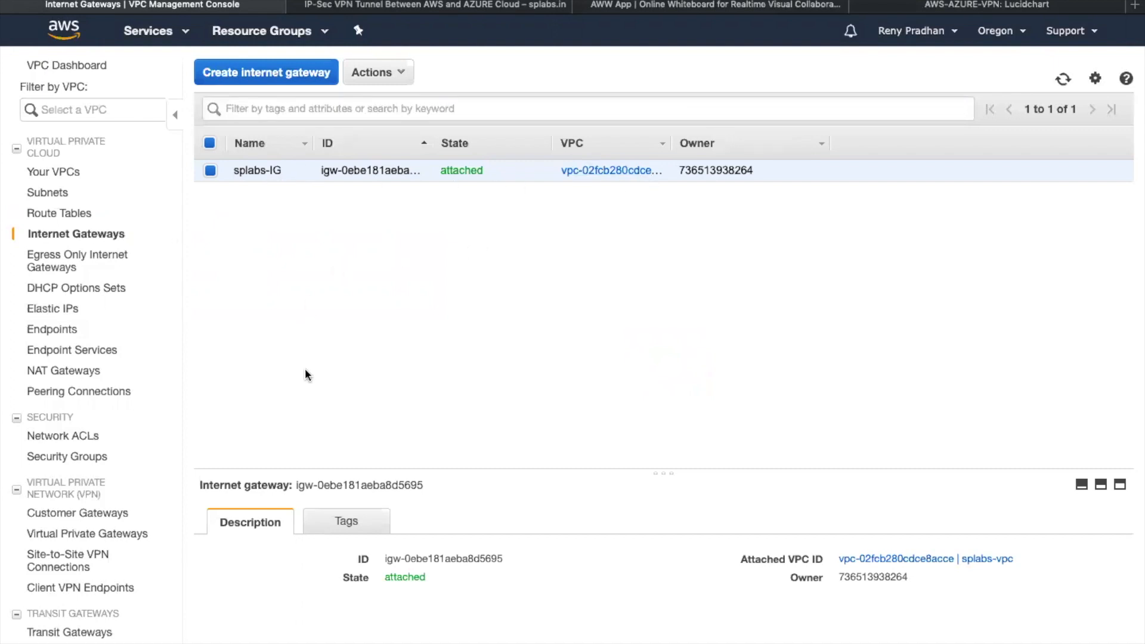
{"action": "left_click", "coordinate": [84, 457]}
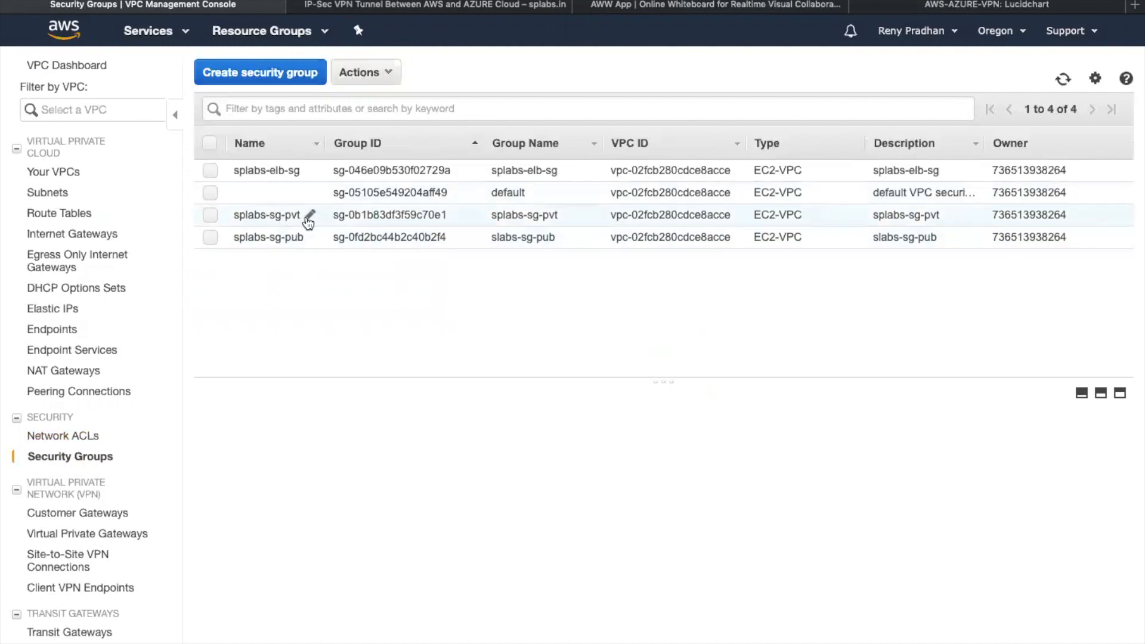
{"action": "left_click", "coordinate": [177, 32]}
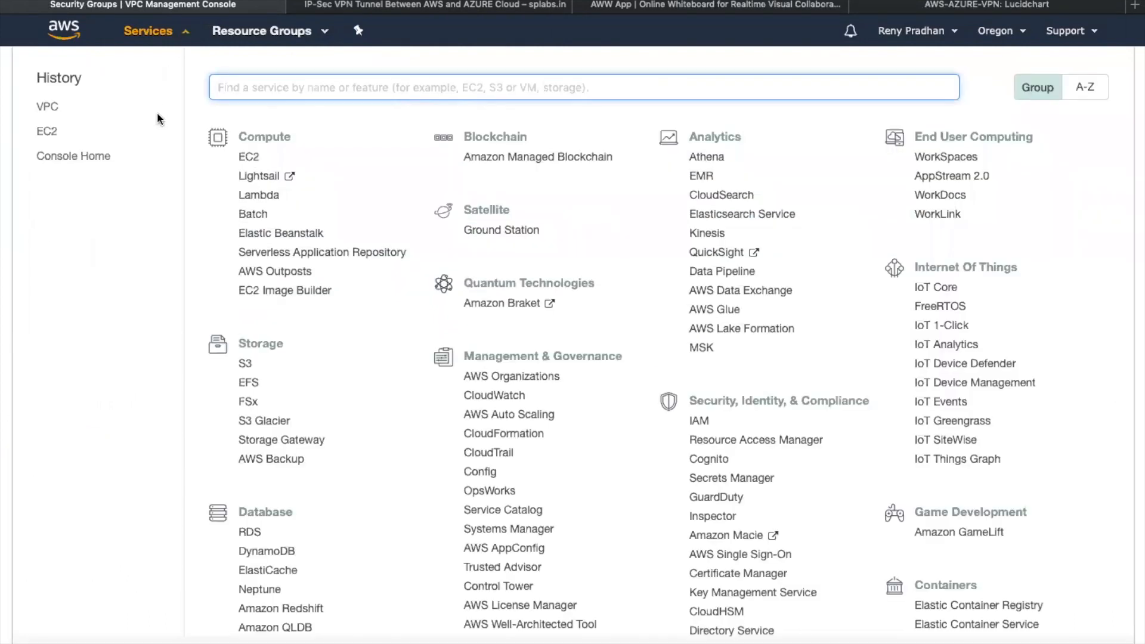
{"action": "left_click", "coordinate": [48, 133]}
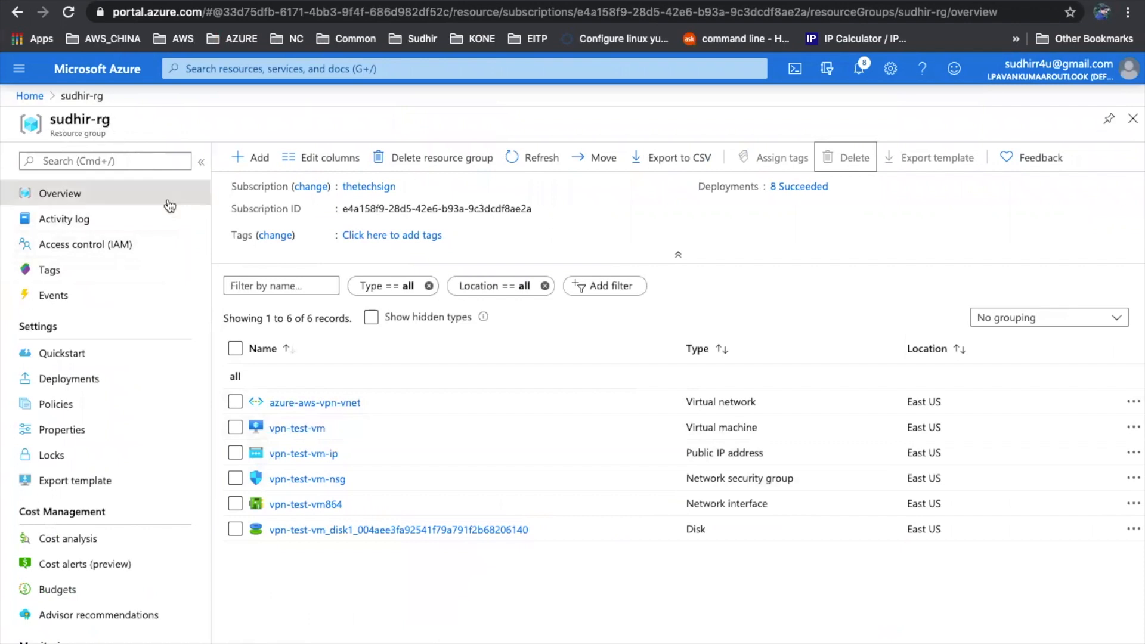
Inspect azure-aws-vpn-vnet's address space and connected VM, then return to sudhir-rg.
{"action": "left_click", "coordinate": [338, 404]}
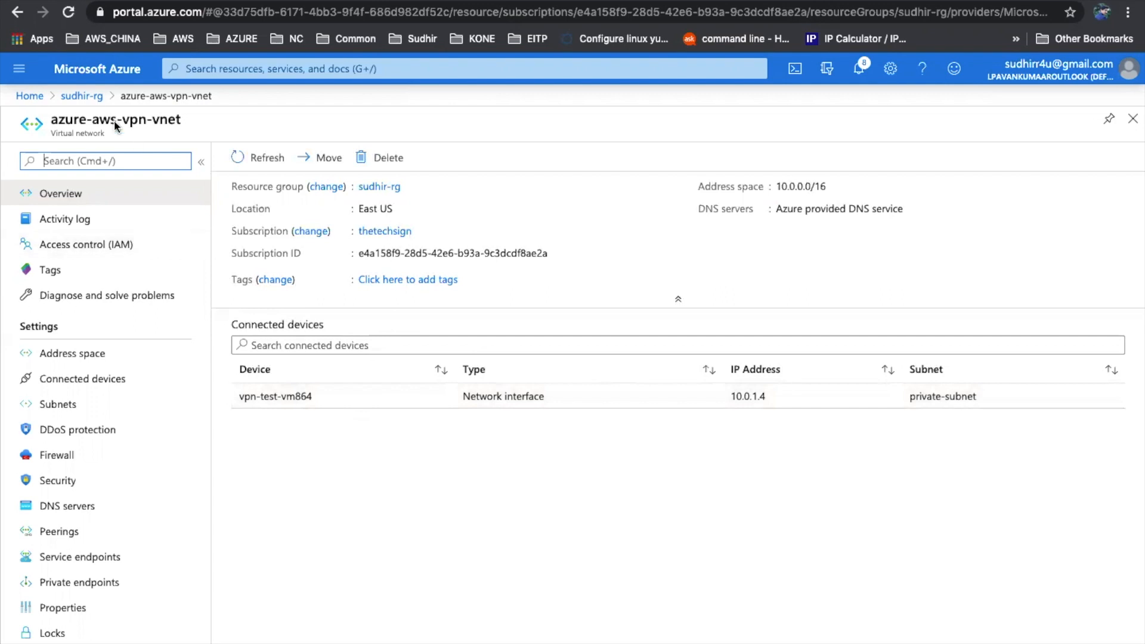
{"action": "left_click", "coordinate": [93, 98]}
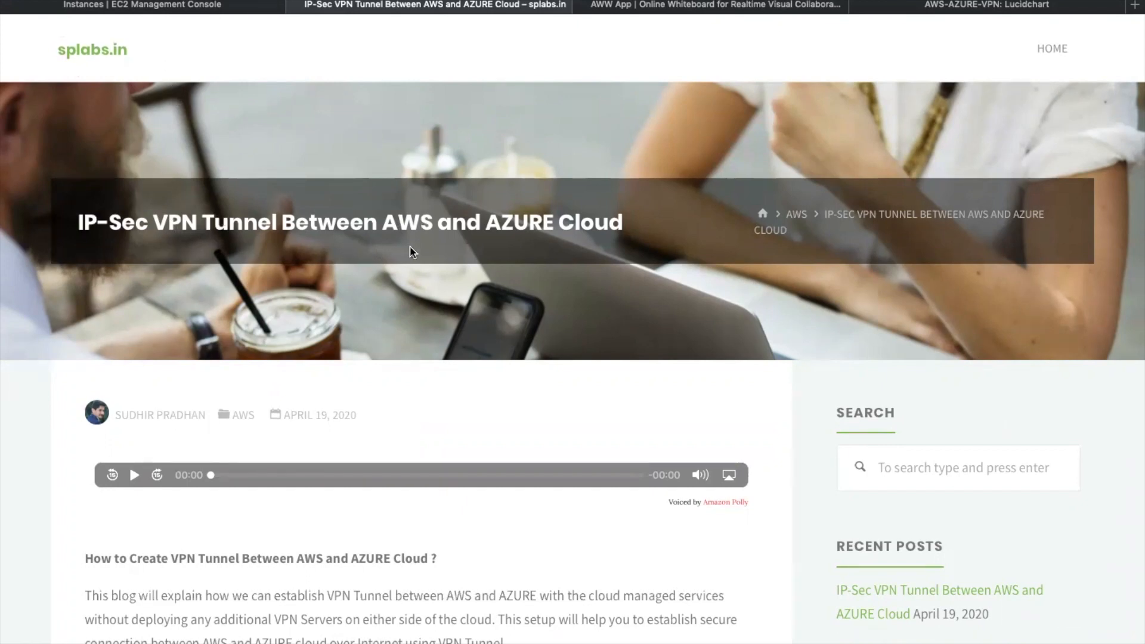
Scroll the tunnel article down to its AWS–Azure VPN diagram.
{"action": "scroll", "coordinate": [416, 447], "scroll_direction": "down", "scroll_amount": 6}
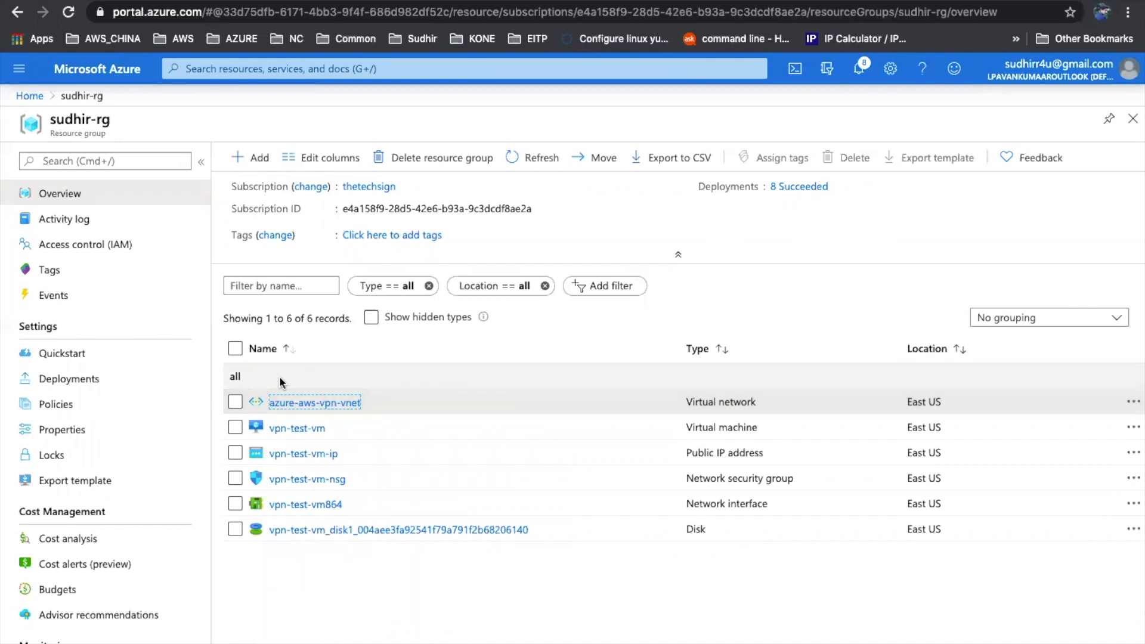
Under azure-aws-vpn-vnet's Subnets, add a gateway subnet with address range 10.0.0.0/24.
{"action": "left_click", "coordinate": [305, 404]}
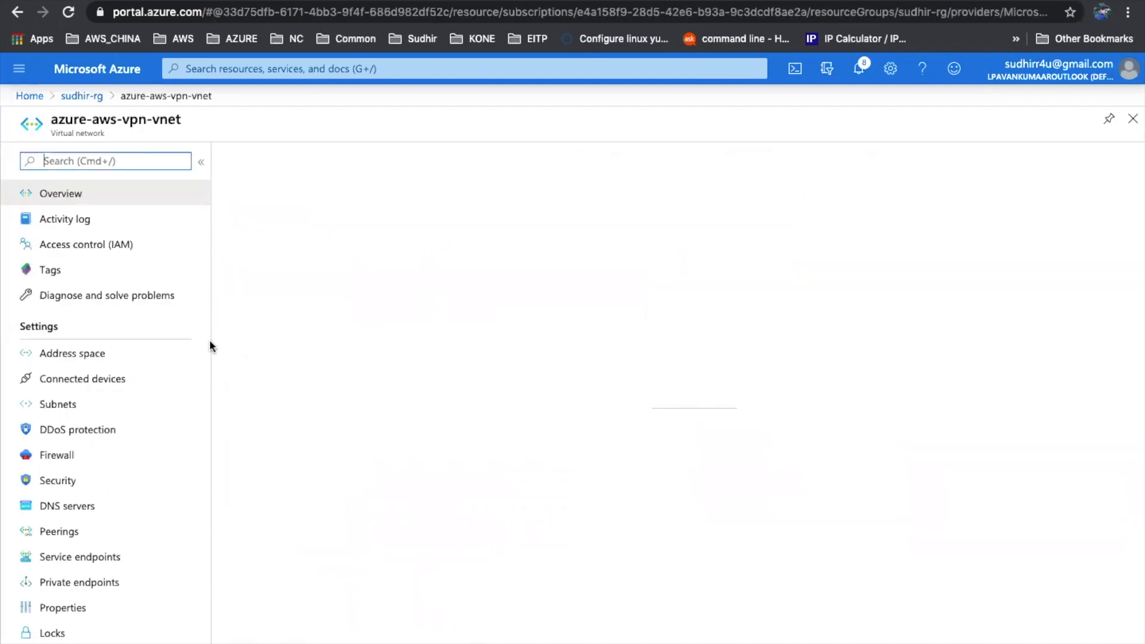
{"action": "left_click", "coordinate": [73, 411]}
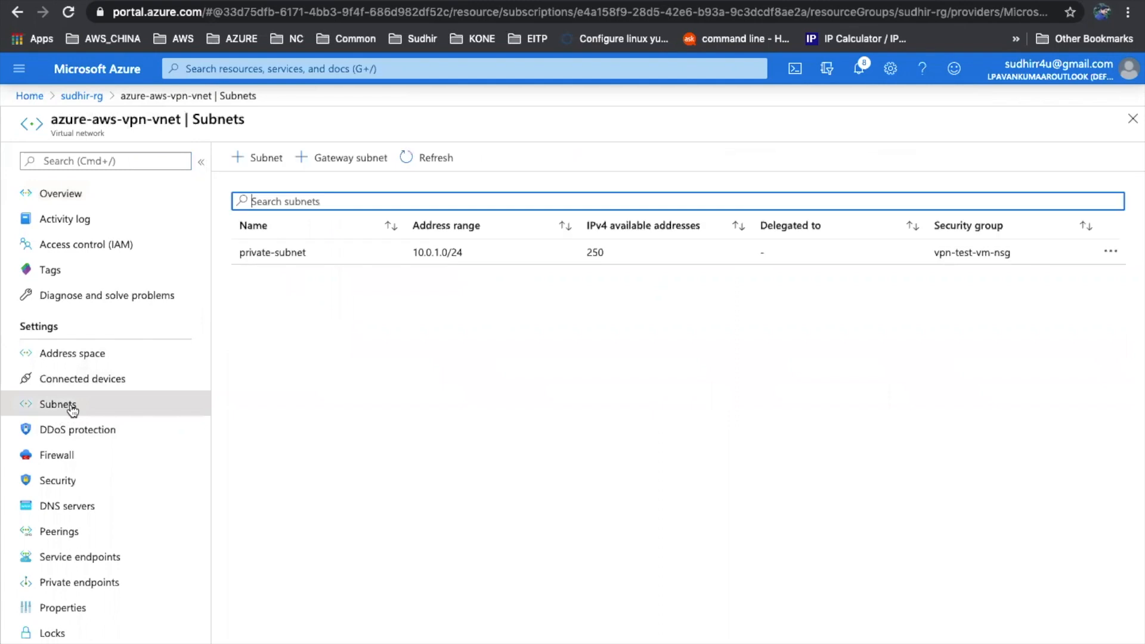
{"action": "left_click", "coordinate": [339, 166]}
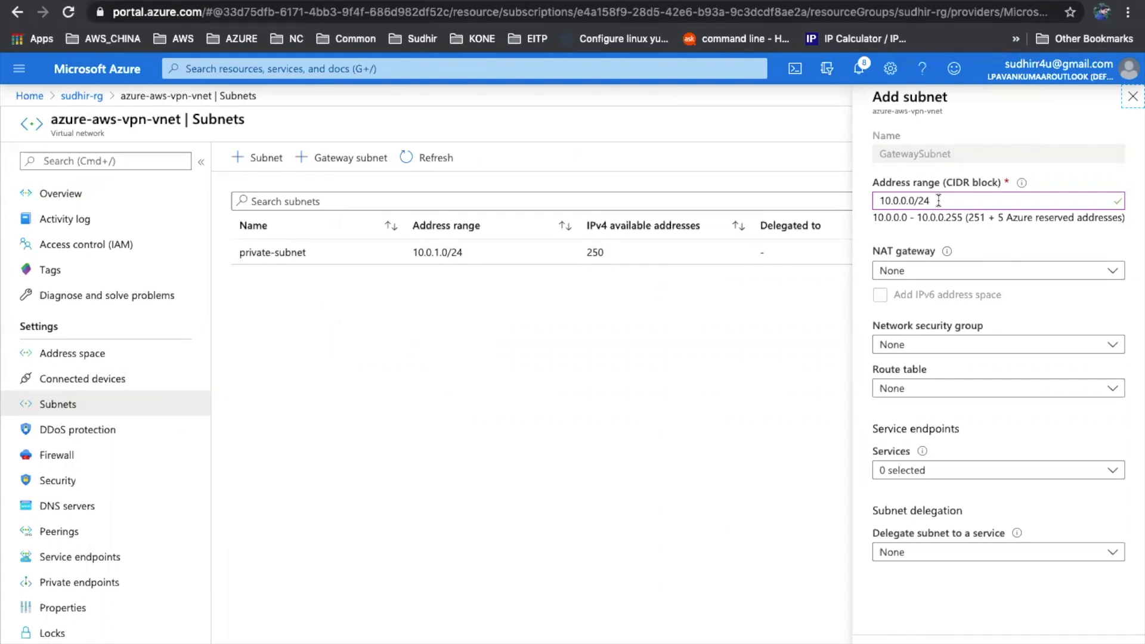
{"action": "left_click", "coordinate": [908, 201]}
{"action": "key", "text": "BackSpace"}
{"action": "type", "text": "2"}
{"action": "key", "text": "BackSpace"}
{"action": "type", "text": "0"}
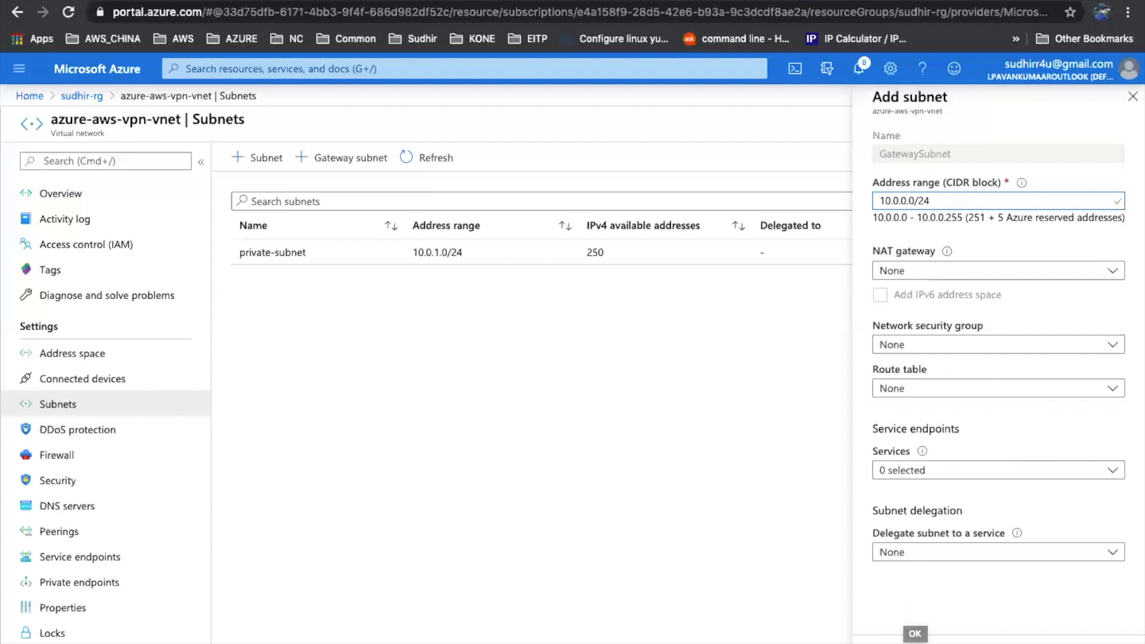
{"action": "left_click", "coordinate": [915, 634]}
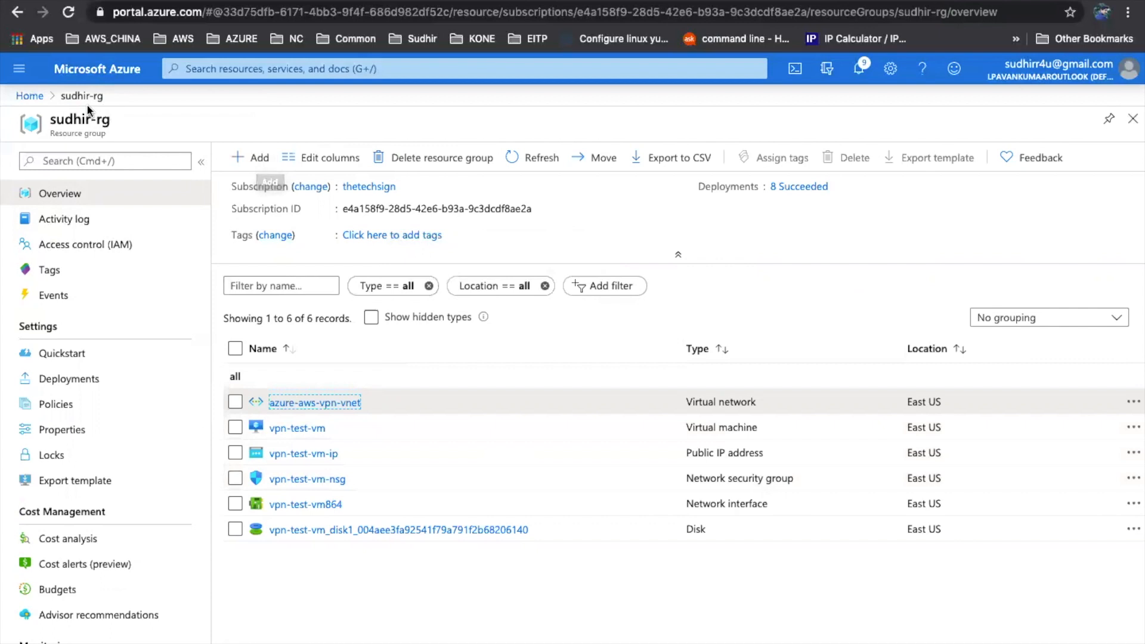
Create a Marketplace Public IP address named vpn-vnet-vng-pip in sudhir-rg.
{"action": "left_click", "coordinate": [253, 159]}
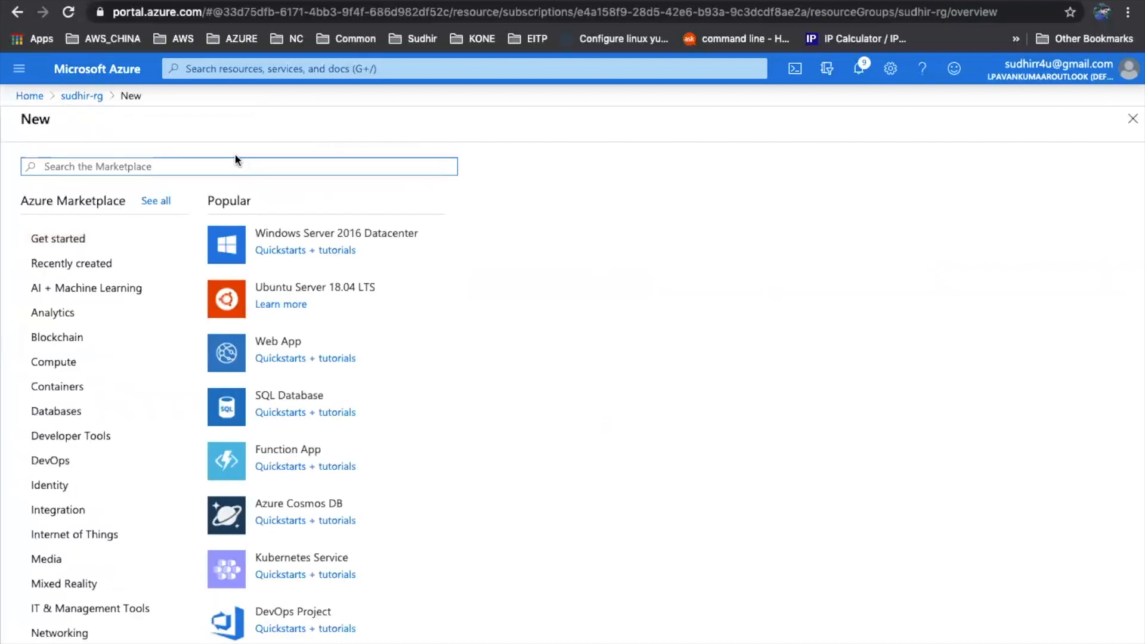
{"action": "type", "text": "p"}
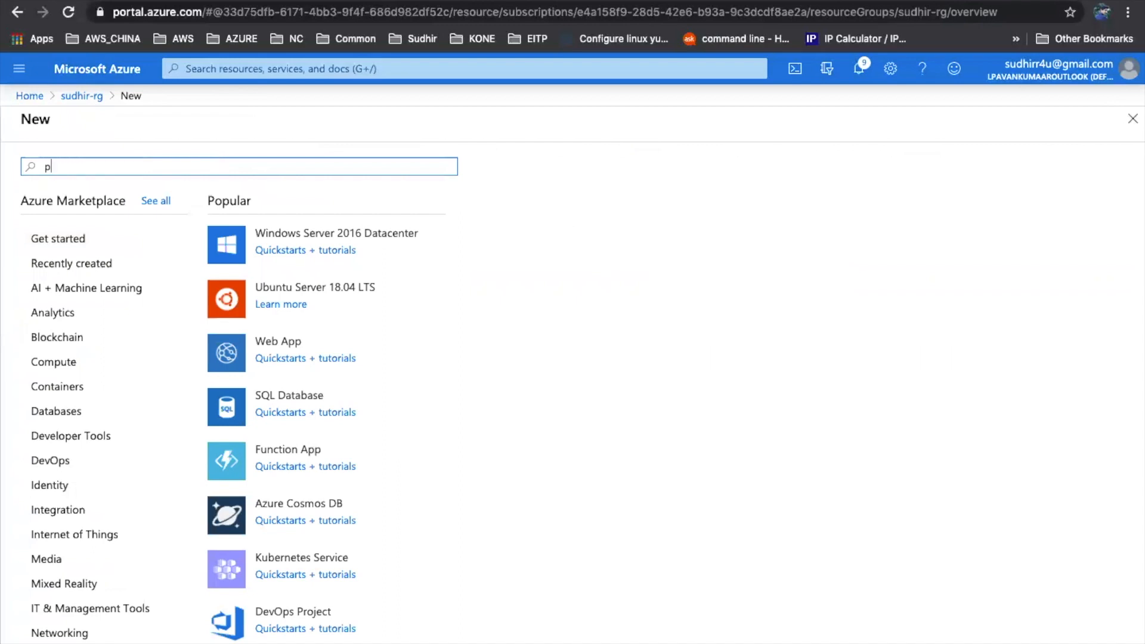
{"action": "type", "text": "ublic"}
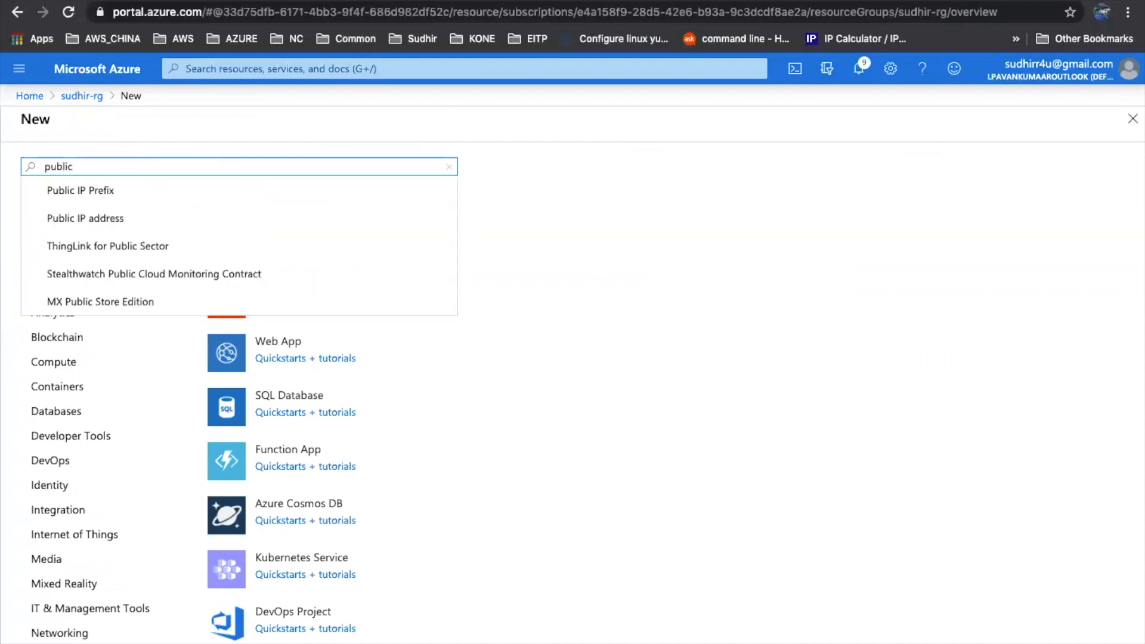
{"action": "left_click", "coordinate": [117, 219]}
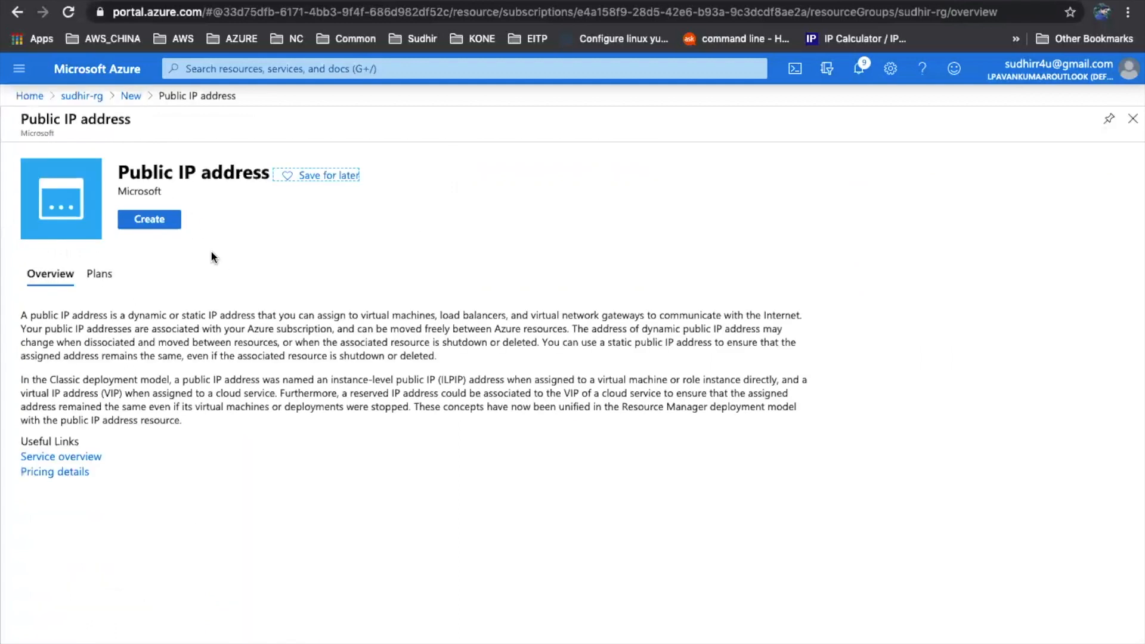
{"action": "left_click", "coordinate": [153, 220]}
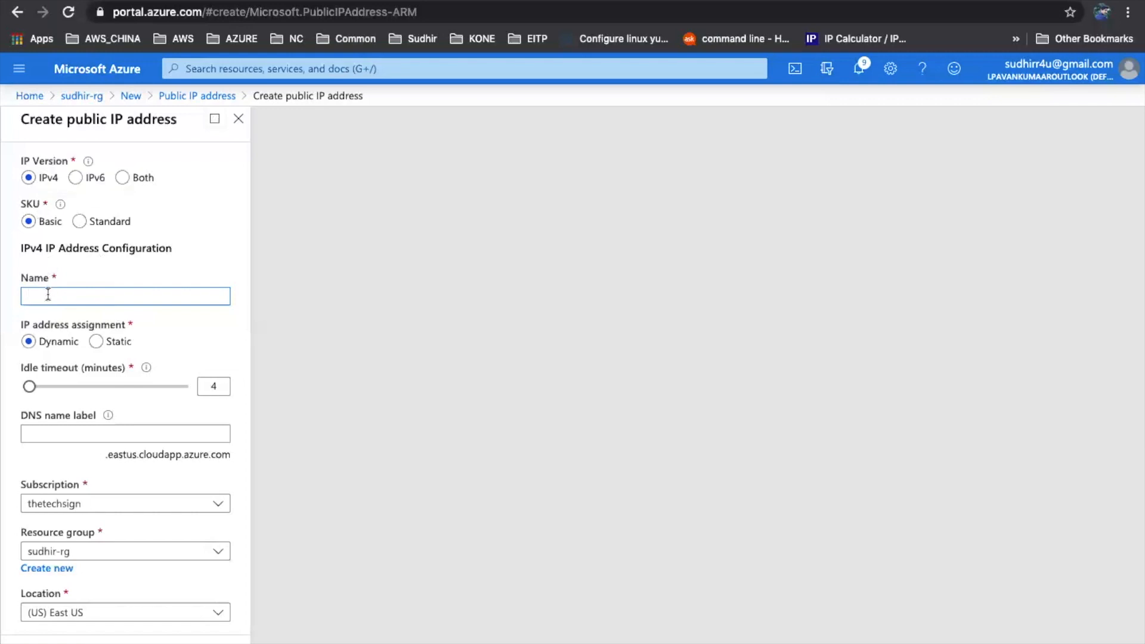
{"action": "type", "text": "vpn-vnet-vng-pip"}
{"action": "scroll", "coordinate": [113, 295], "scroll_direction": "down", "scroll_amount": 1}
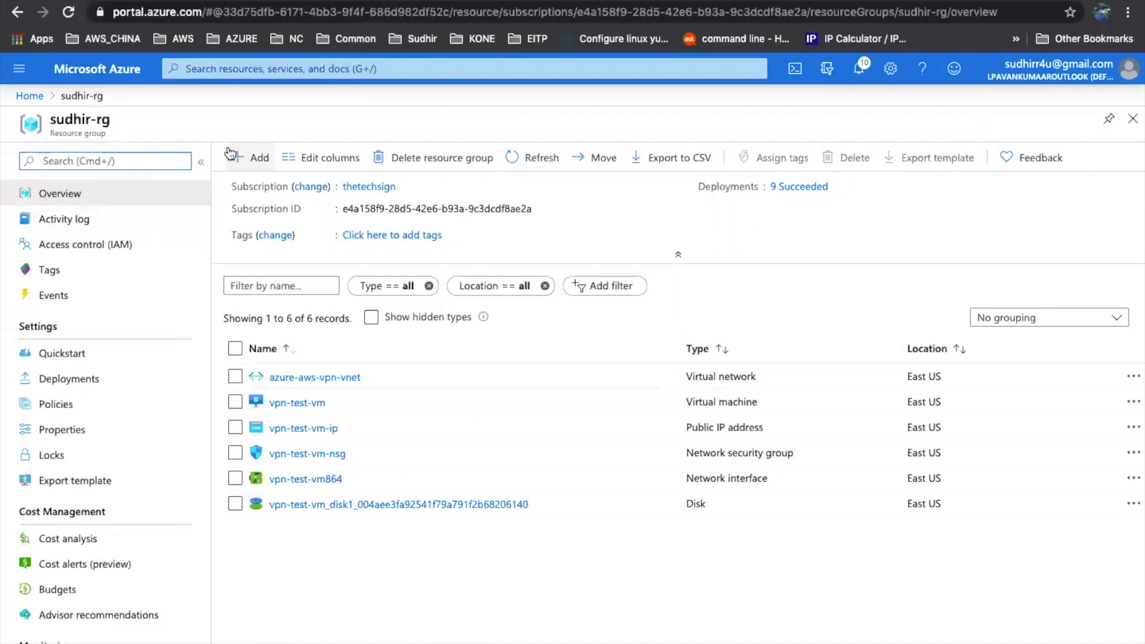
Start a new Virtual network gateway from the Marketplace named azure-aws-vpn-vng.
{"action": "left_click", "coordinate": [250, 160]}
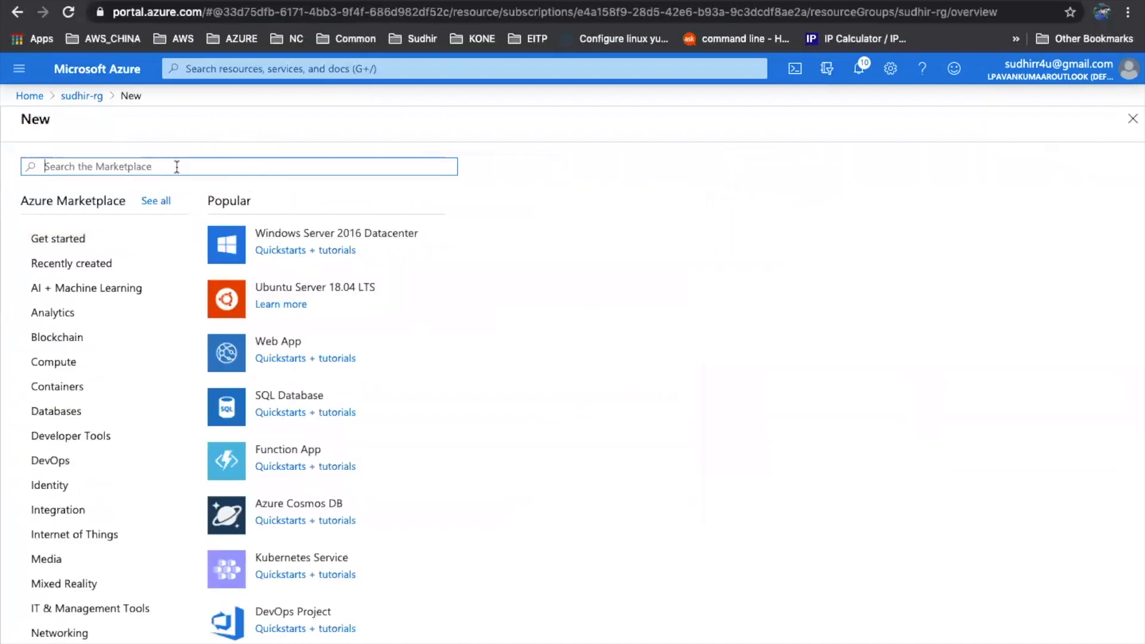
{"action": "type", "text": "vir"}
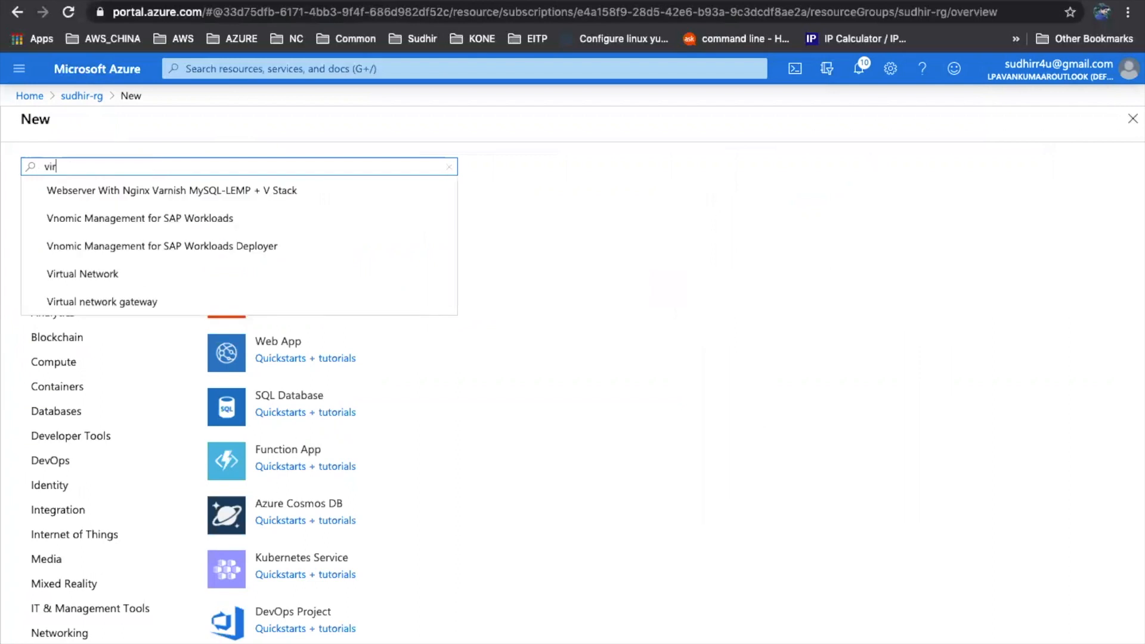
{"action": "type", "text": "tual netw"}
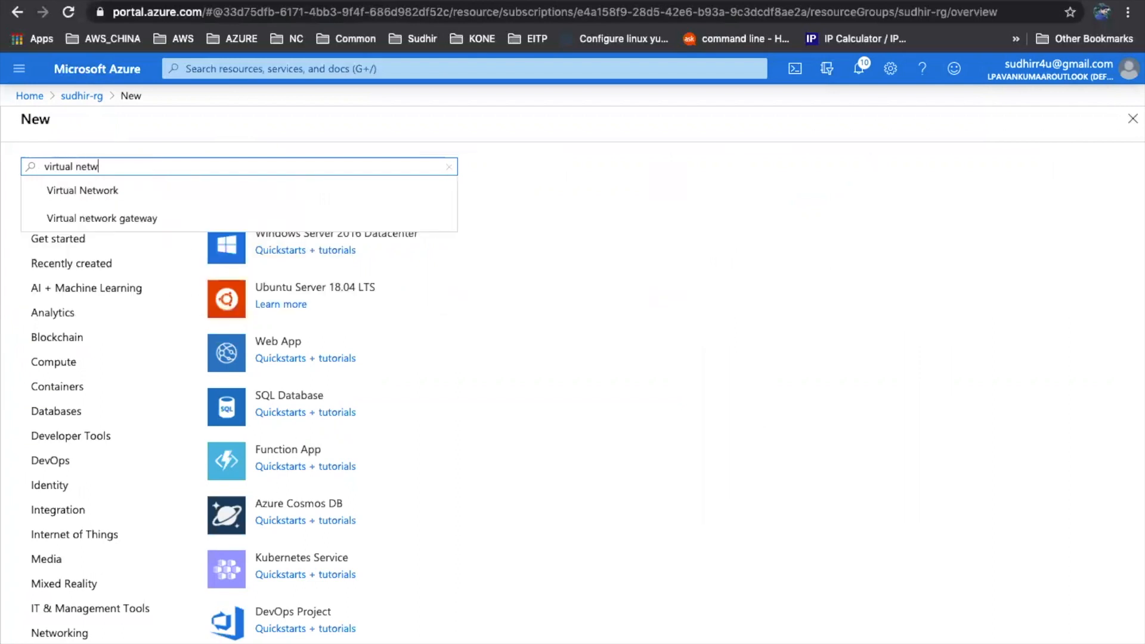
{"action": "left_click", "coordinate": [128, 220]}
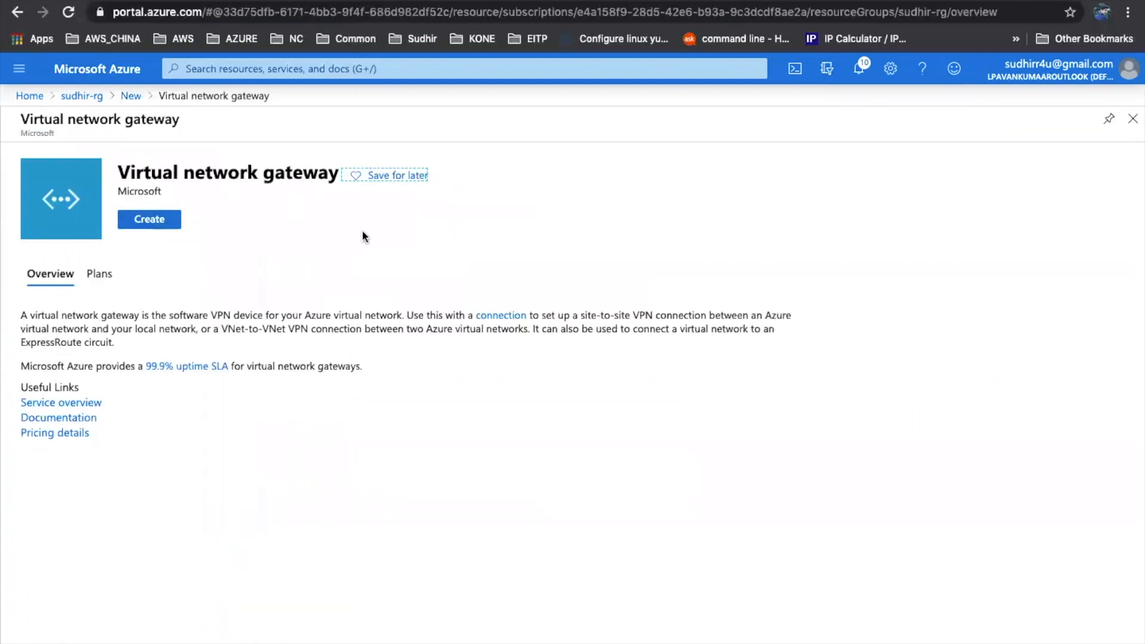
{"action": "left_click", "coordinate": [152, 219]}
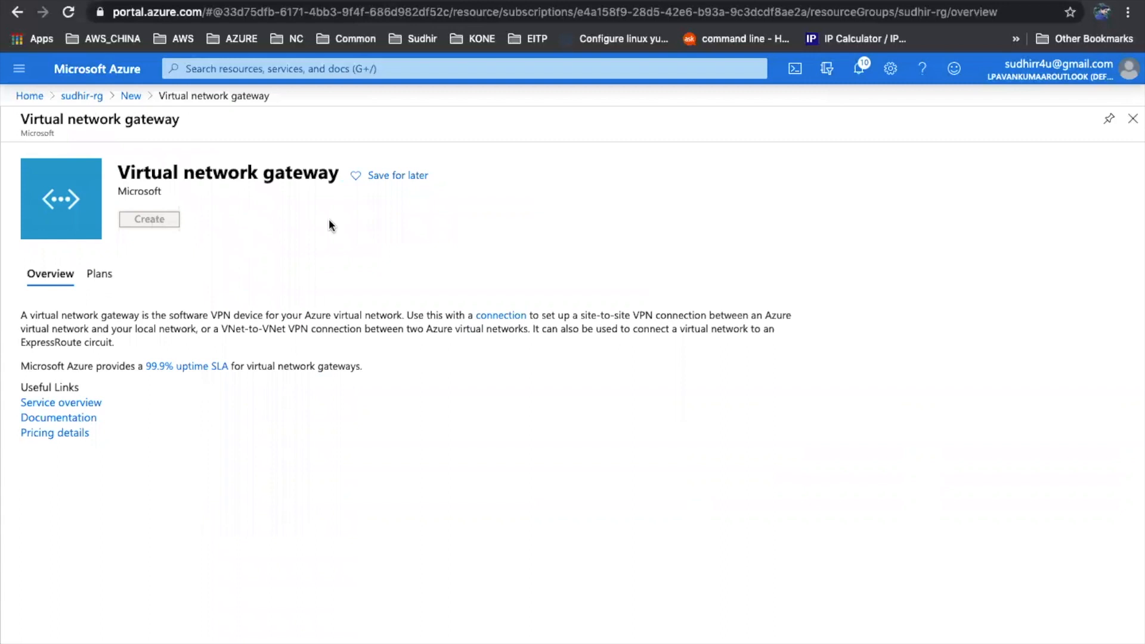
{"action": "type", "text": "azure-aws-vpn-vng"}
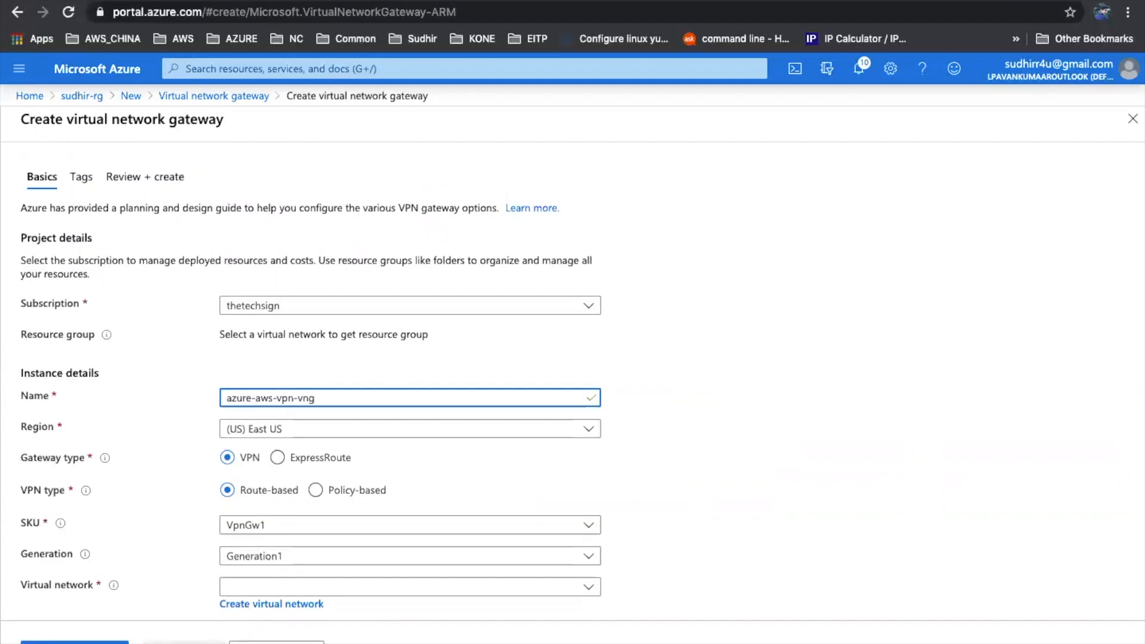
Assign network azure-aws-vpn-vnet and existing public IP vpn-vnet-vng-pip, then run validation.
{"action": "scroll", "coordinate": [231, 295], "scroll_direction": "down", "scroll_amount": 3}
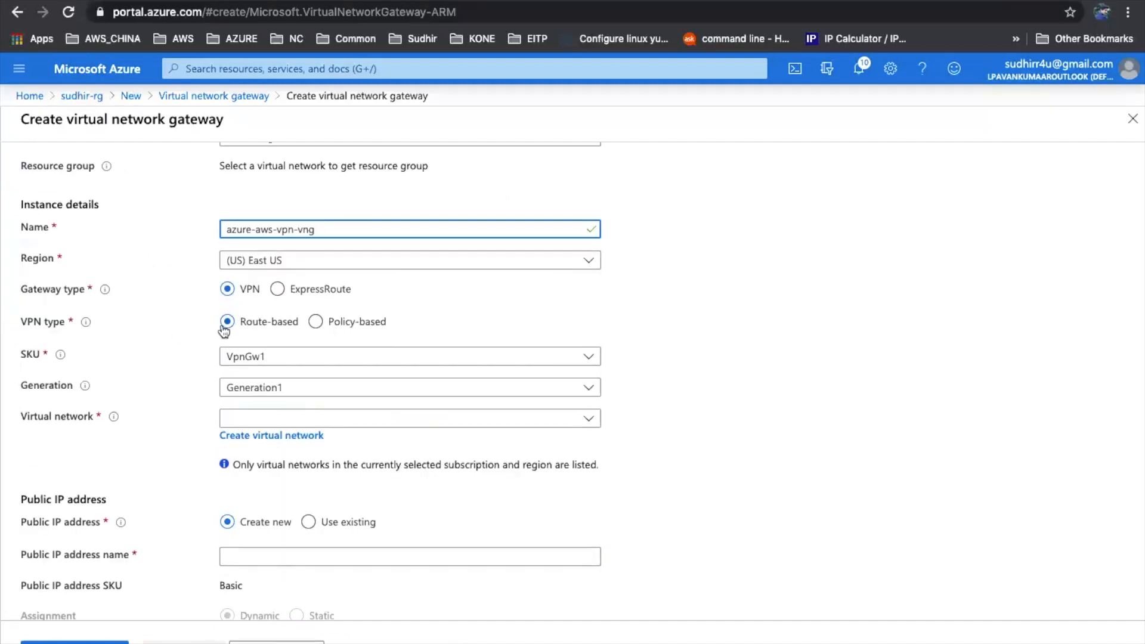
{"action": "scroll", "coordinate": [292, 275], "scroll_direction": "down", "scroll_amount": 3}
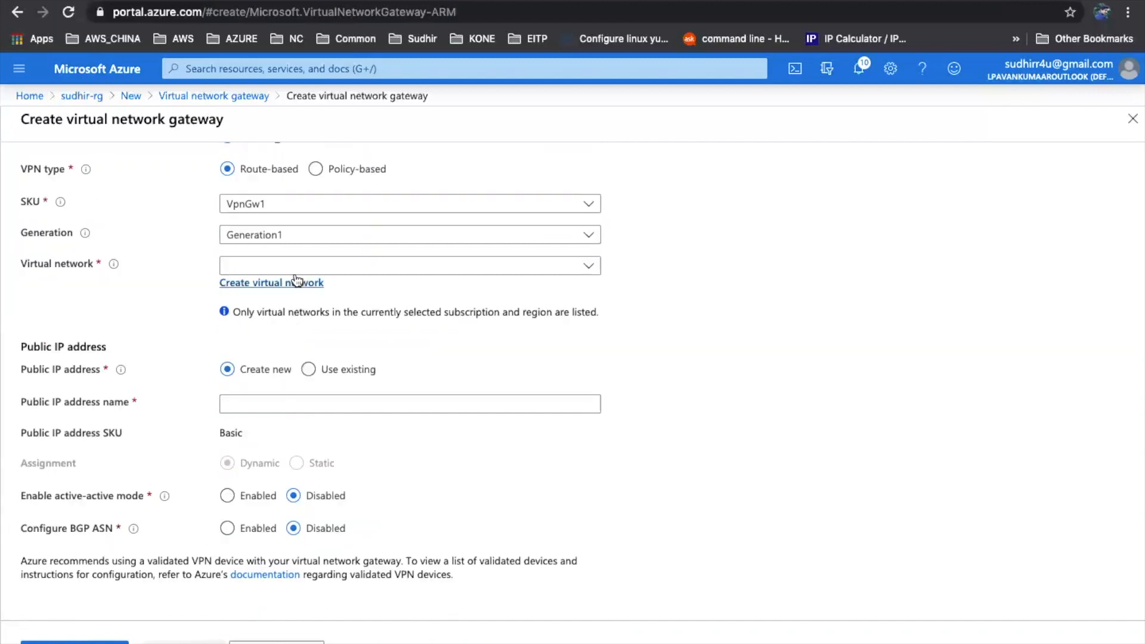
{"action": "left_click", "coordinate": [294, 267]}
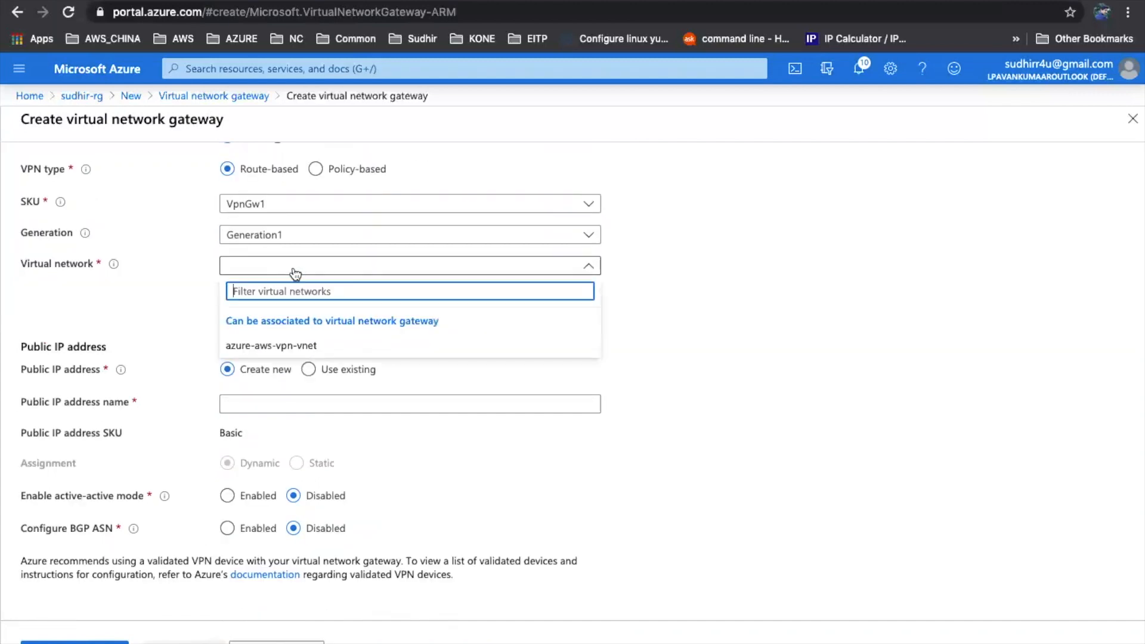
{"action": "left_click", "coordinate": [272, 348]}
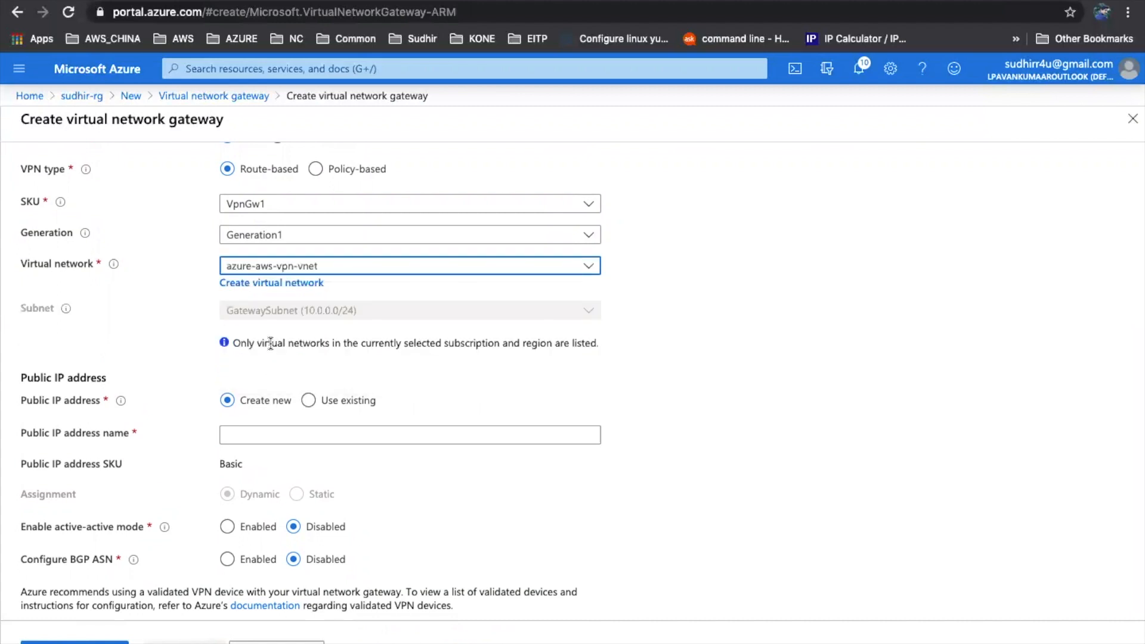
{"action": "scroll", "coordinate": [56, 360], "scroll_direction": "down", "scroll_amount": 1}
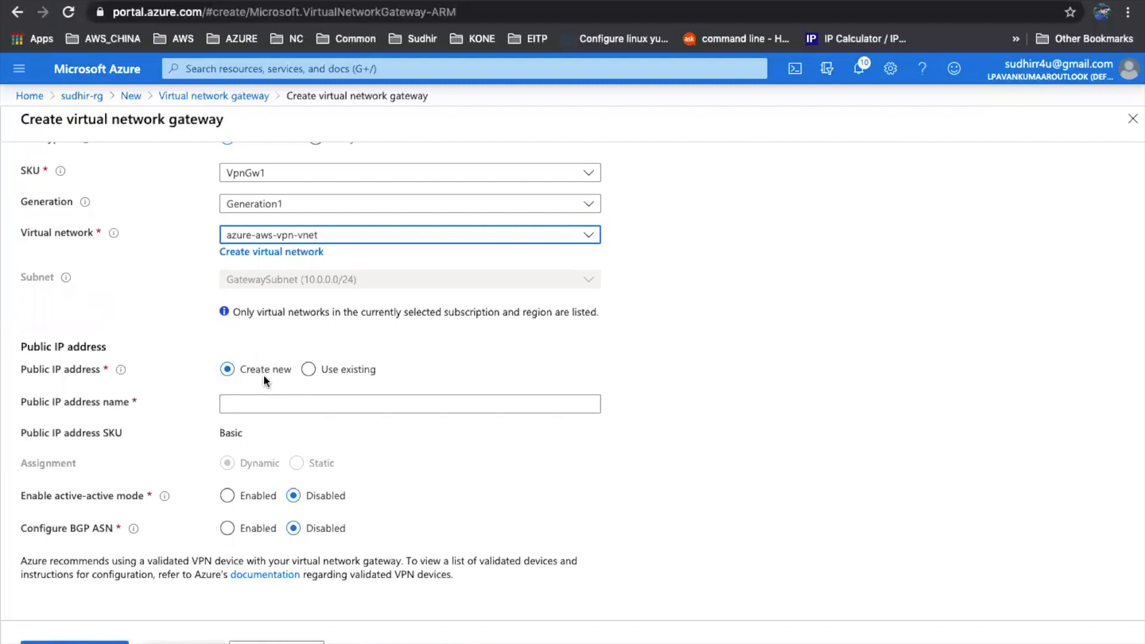
{"action": "left_click", "coordinate": [308, 369]}
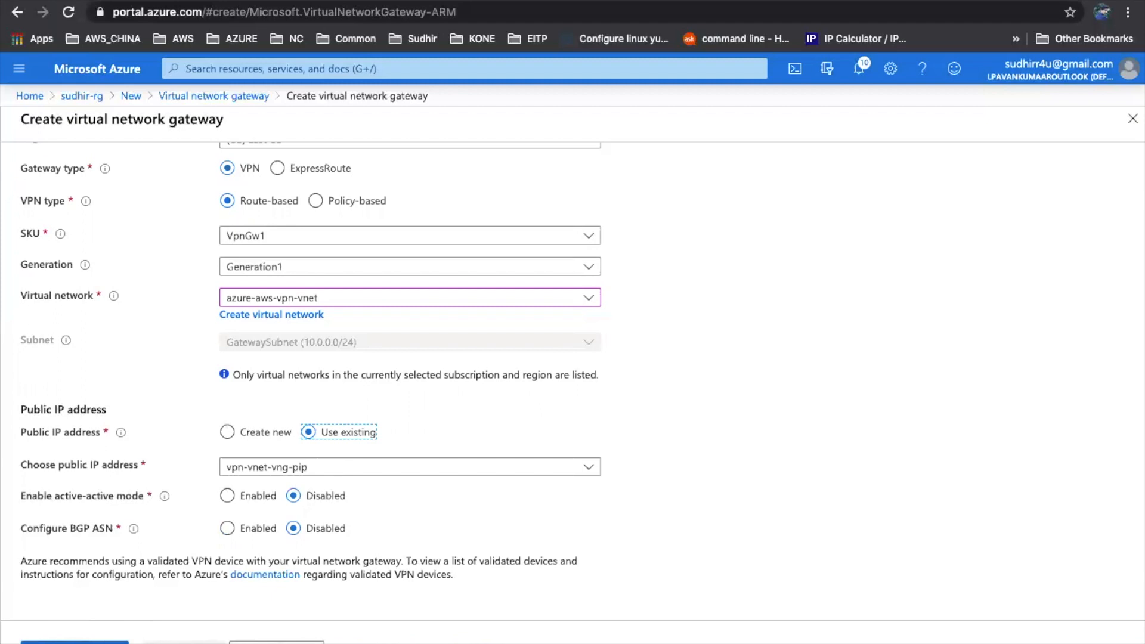
{"action": "left_click", "coordinate": [75, 641]}
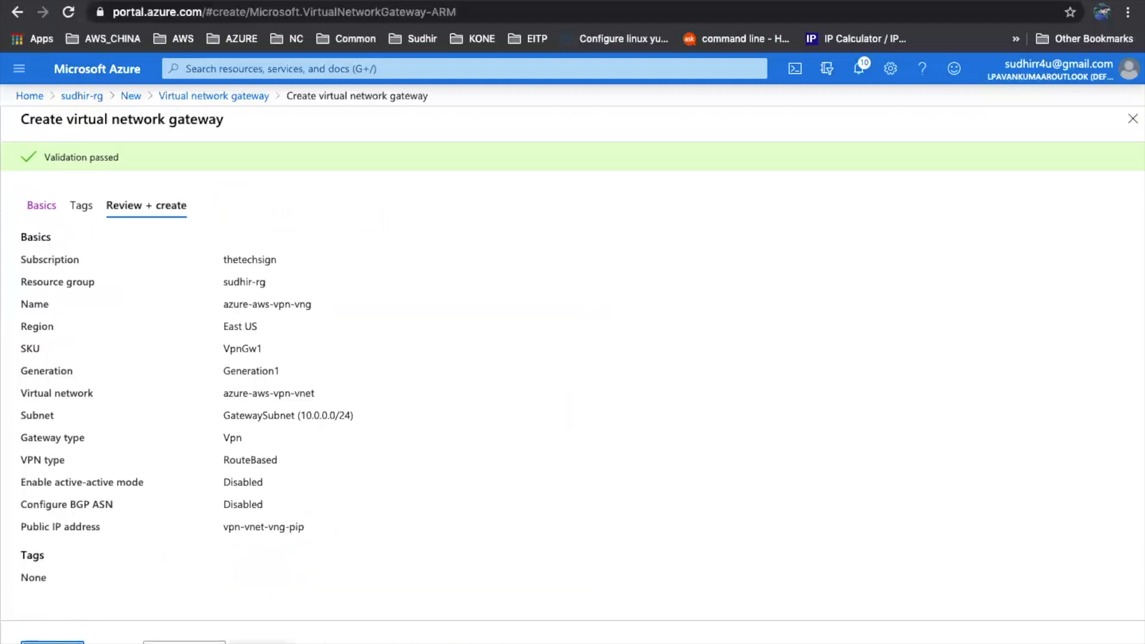
Deploy azure-aws-vpn-vng and view its overview showing public IP 137.135.112.74.
{"action": "left_click", "coordinate": [52, 642]}
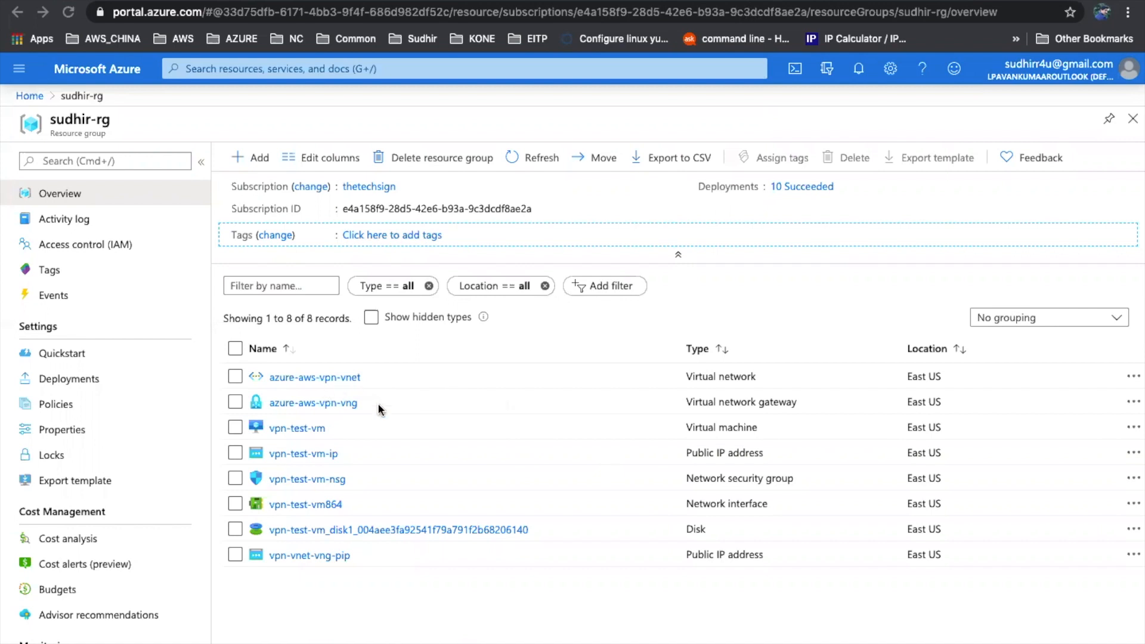
{"action": "left_click", "coordinate": [336, 405]}
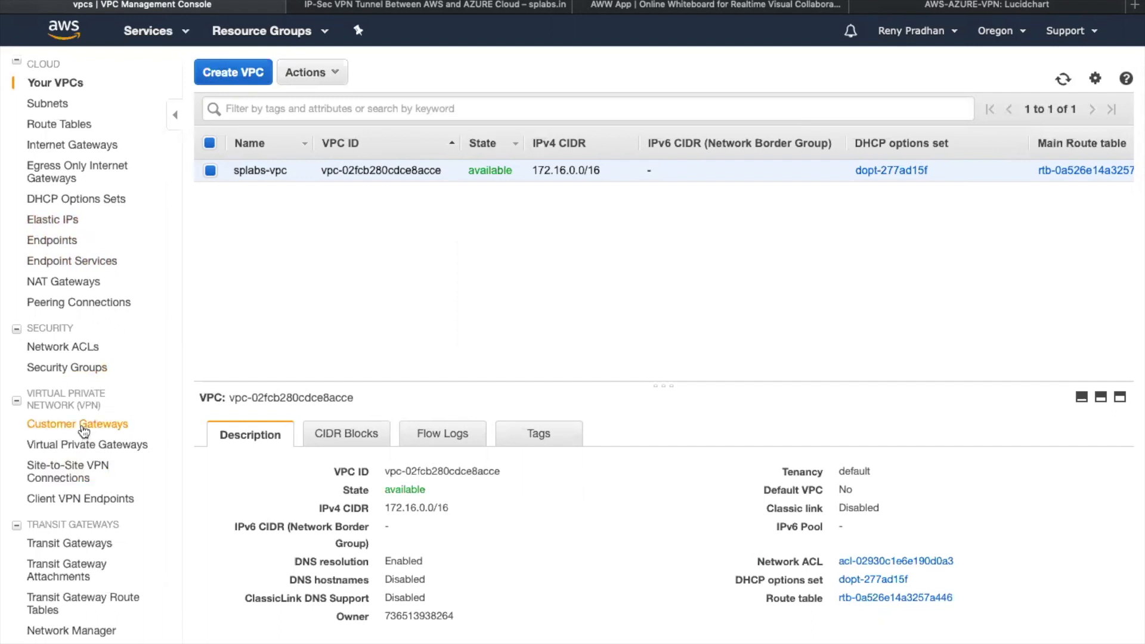
Create static customer gateway aws-azure-vpn-cgw for IP 137.135.112.74, then widen the Name column.
{"action": "left_click", "coordinate": [84, 426]}
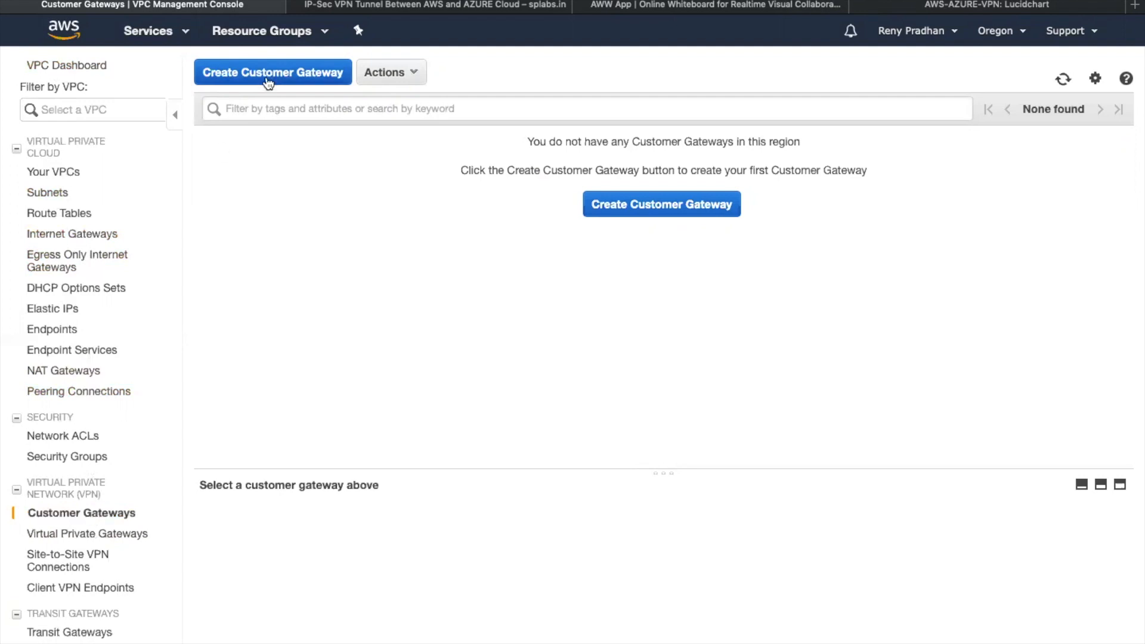
{"action": "left_click", "coordinate": [268, 76]}
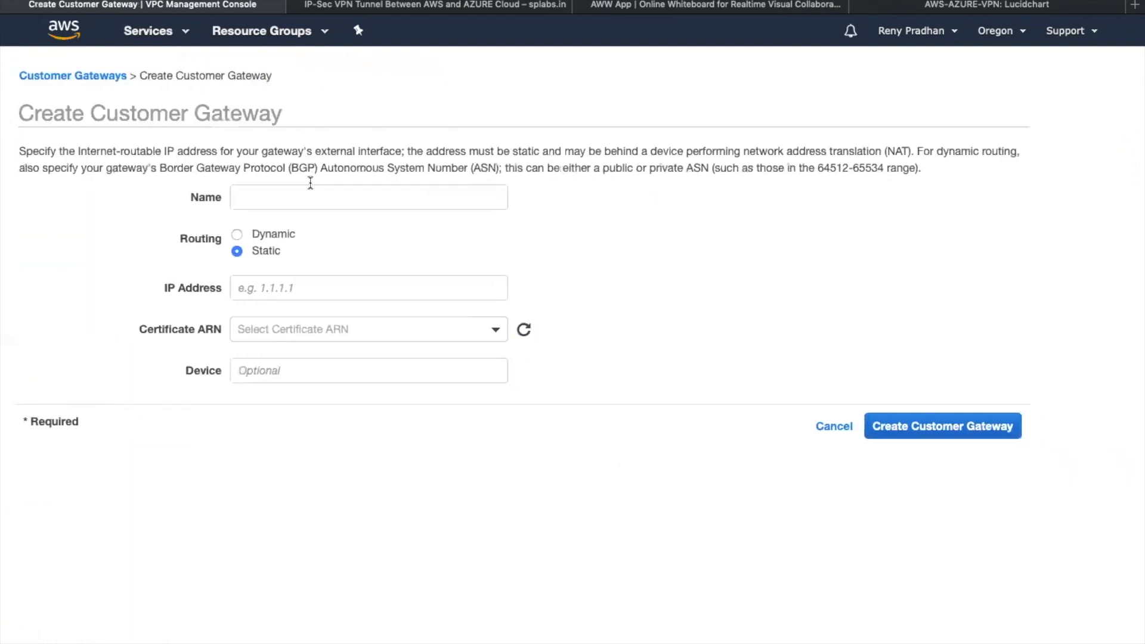
{"action": "left_click", "coordinate": [267, 195]}
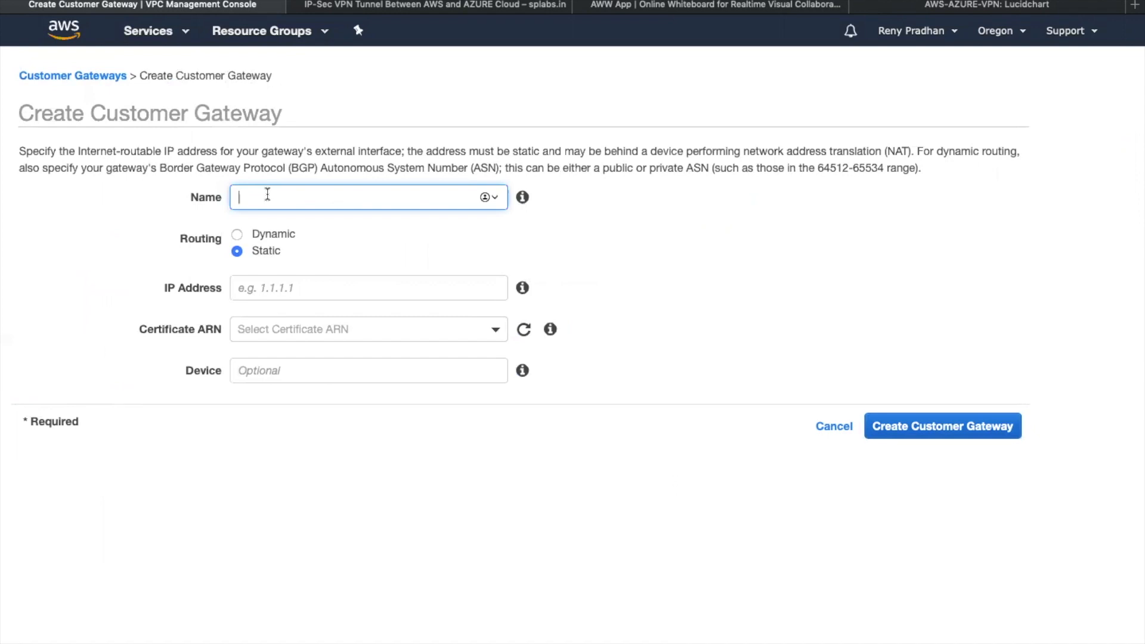
{"action": "type", "text": "aws-azure-vpn-cgw"}
{"action": "left_click", "coordinate": [279, 290]}
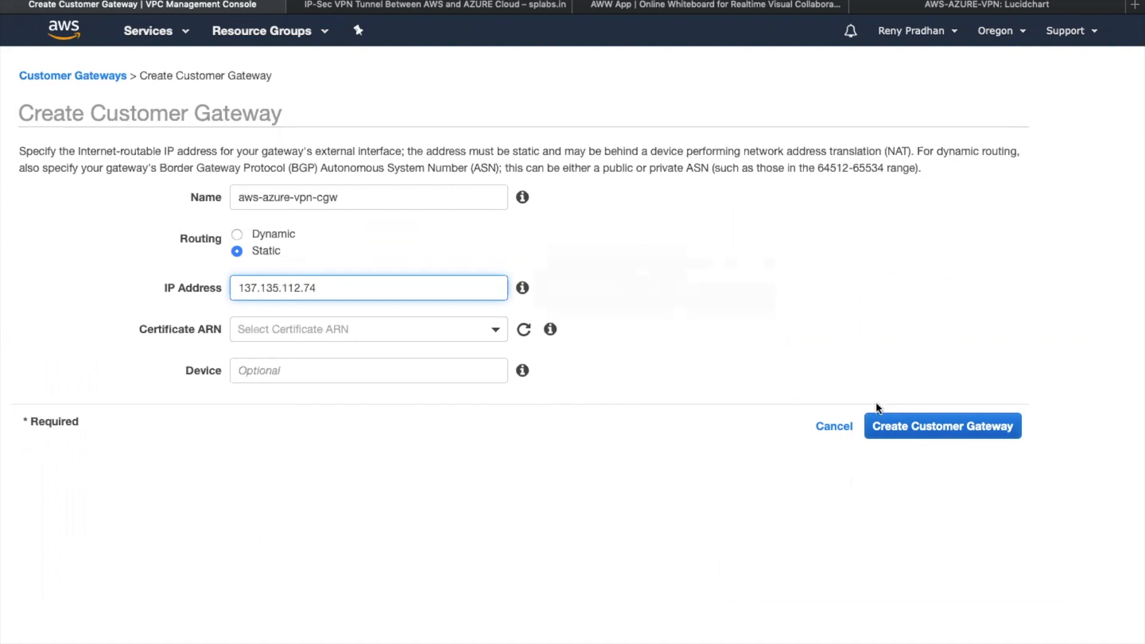
{"action": "left_click", "coordinate": [941, 435]}
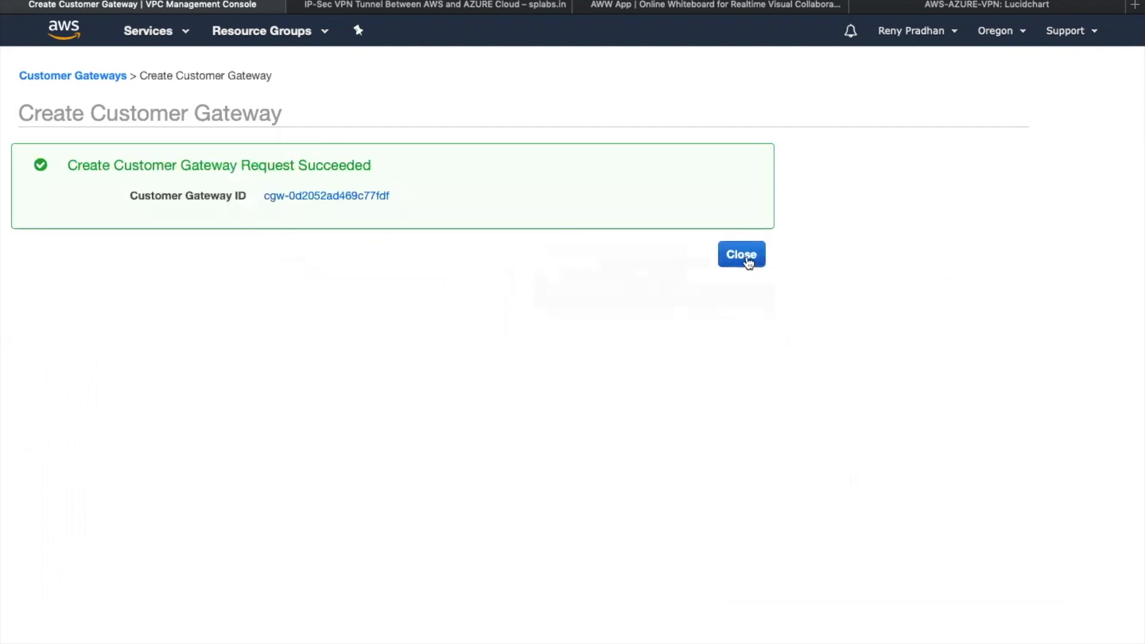
{"action": "left_click", "coordinate": [747, 259]}
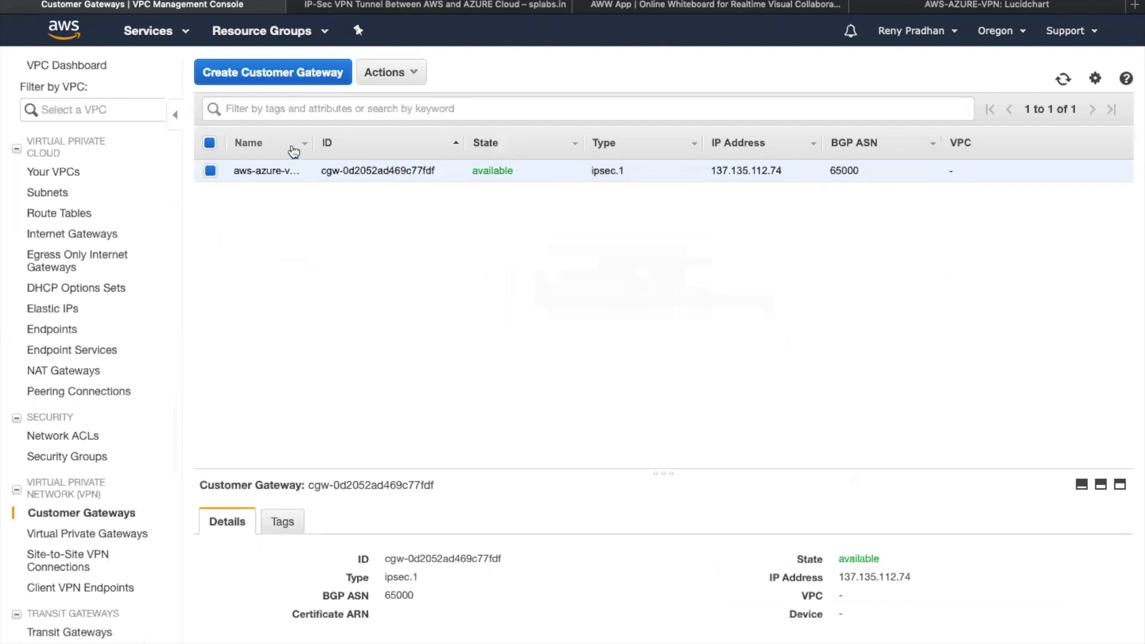
{"action": "left_click_drag", "start_coordinate": [309, 144], "coordinate": [361, 145]}
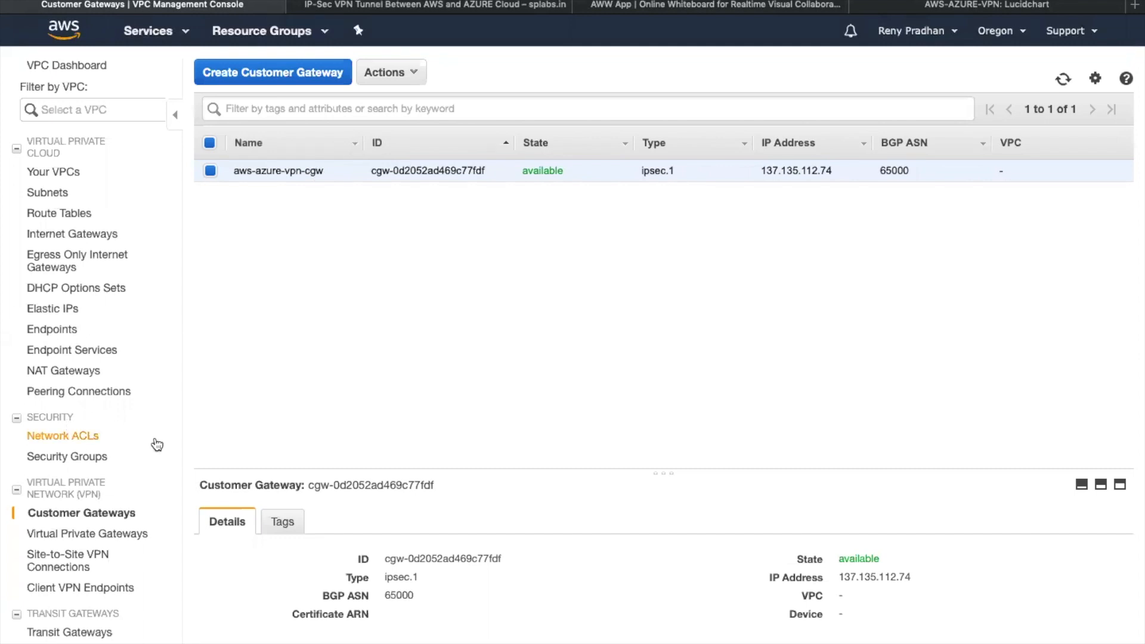
Create a virtual private gateway named aws-azure-vpn-vgw.
{"action": "left_click", "coordinate": [95, 536]}
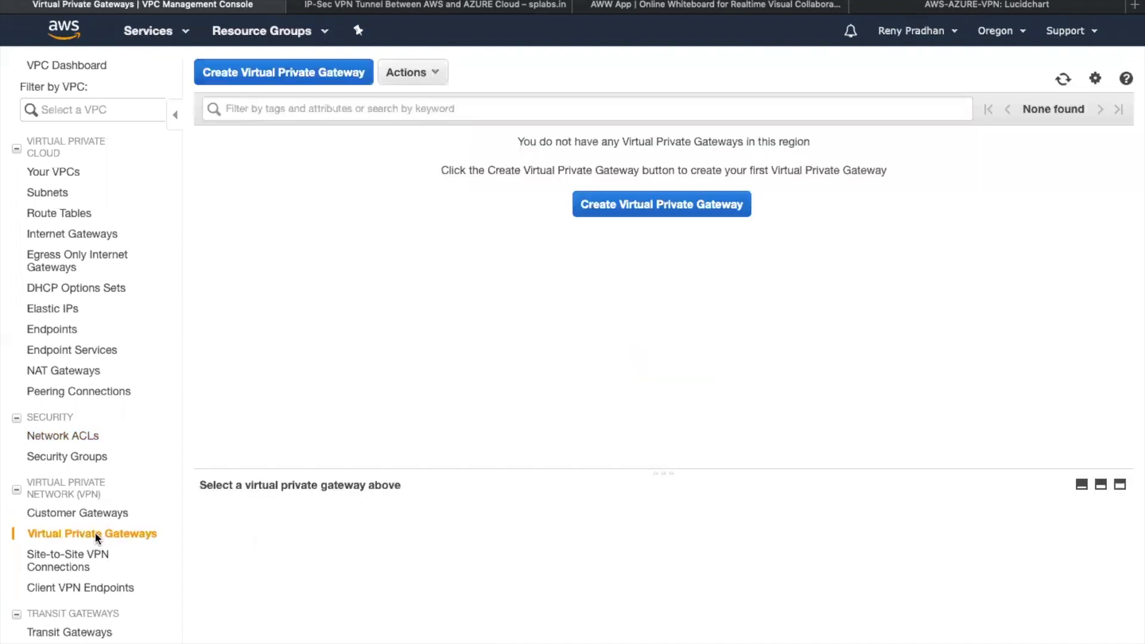
{"action": "left_click", "coordinate": [263, 72]}
{"action": "left_click", "coordinate": [274, 182]}
{"action": "type", "text": "aws-azure-vpn-vgw"}
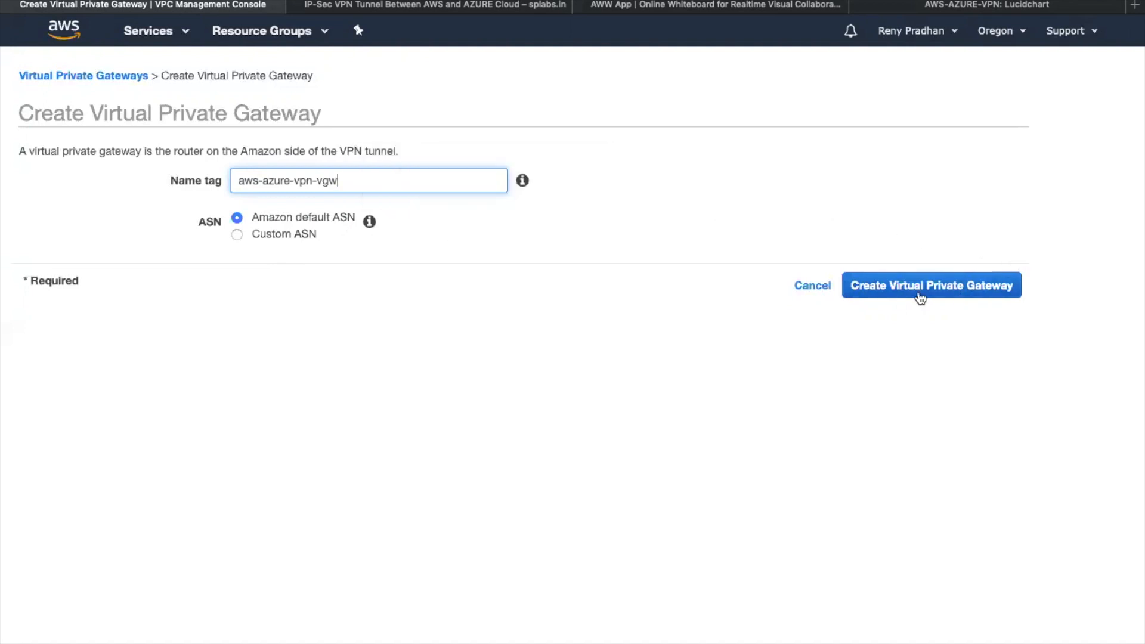
{"action": "left_click", "coordinate": [937, 292]}
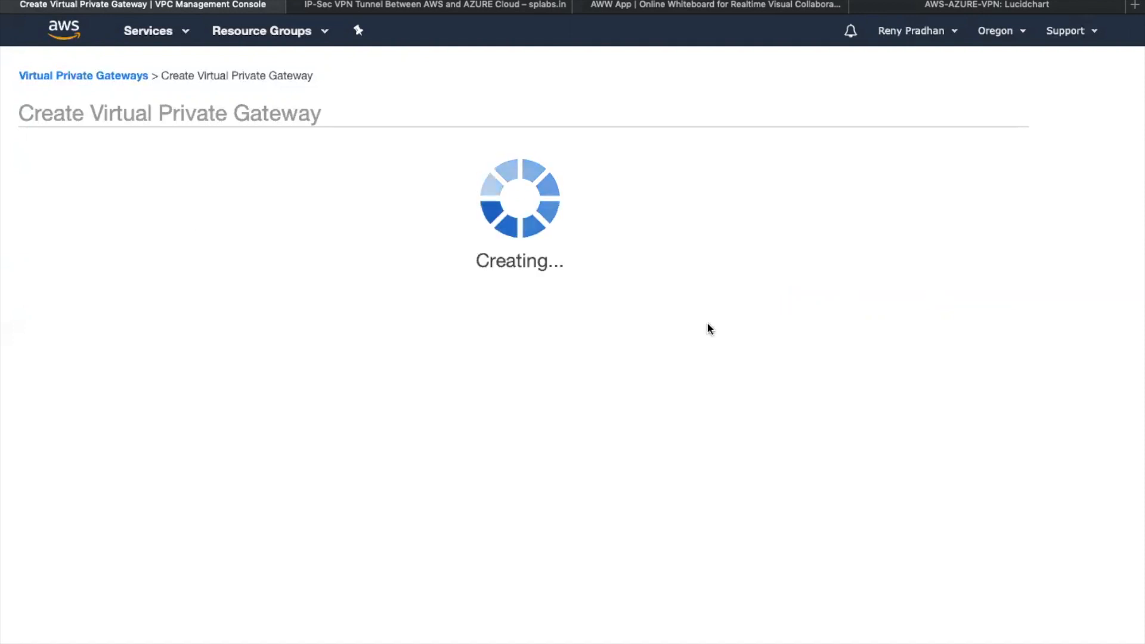
{"action": "left_click", "coordinate": [739, 253]}
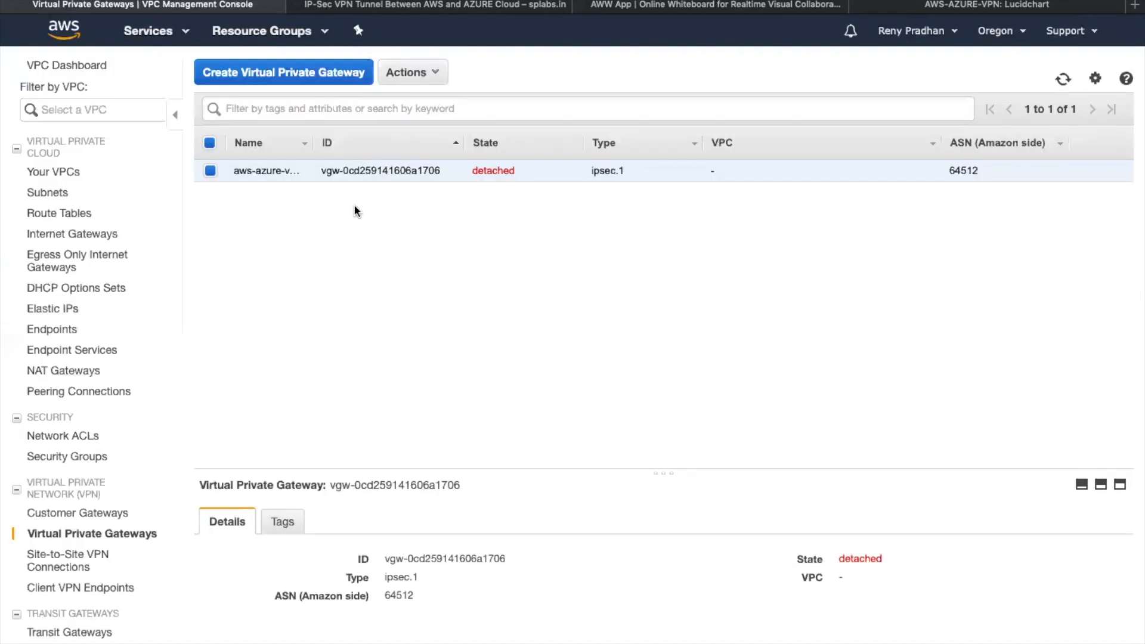
Attach aws-azure-vpn-vgw to the splabs-vpc VPC.
{"action": "left_click", "coordinate": [434, 73]}
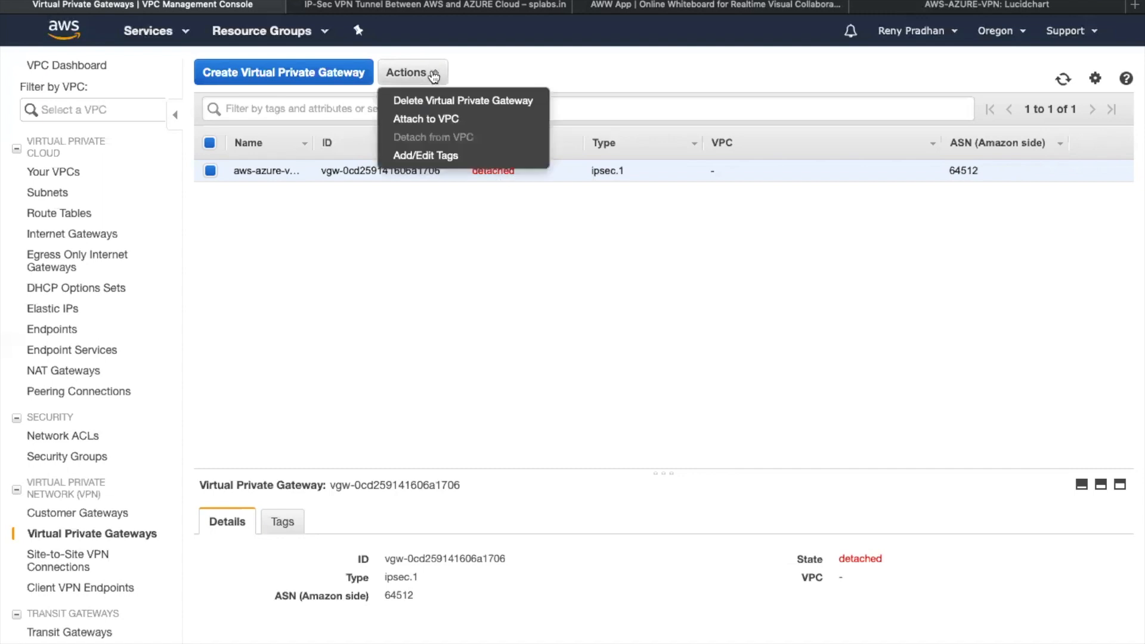
{"action": "left_click", "coordinate": [439, 122]}
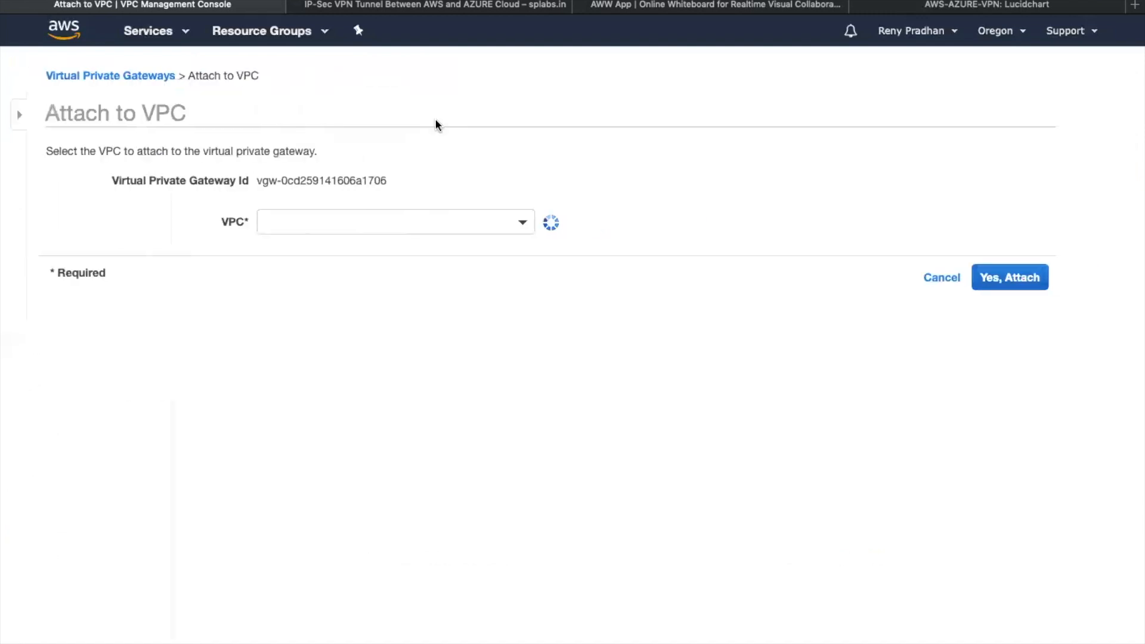
{"action": "left_click", "coordinate": [480, 222]}
{"action": "left_click", "coordinate": [357, 297]}
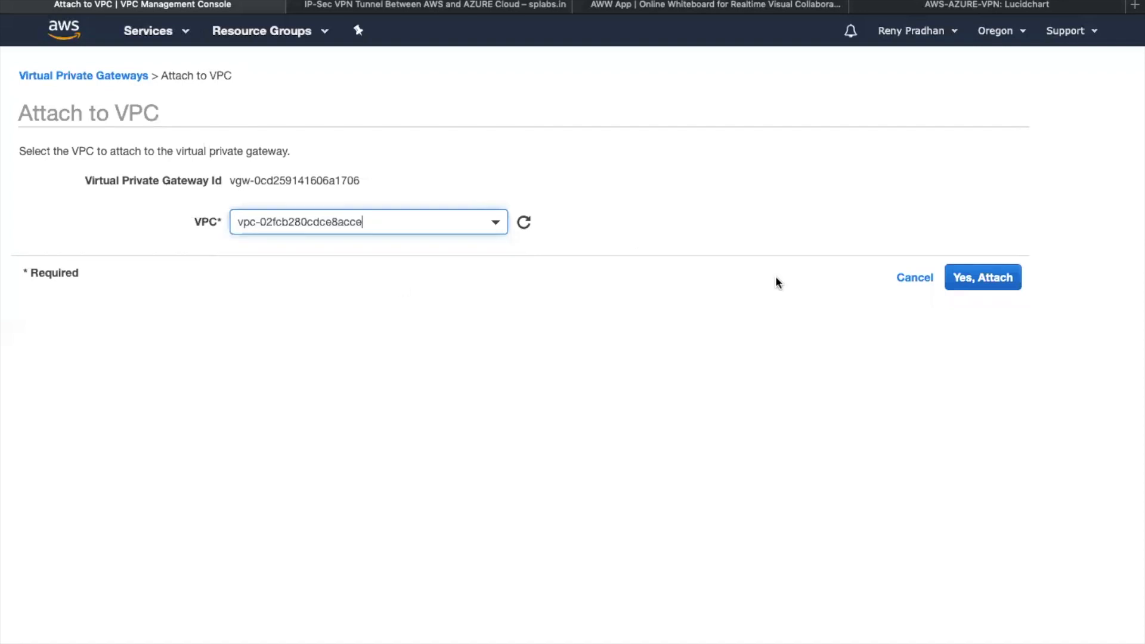
{"action": "left_click", "coordinate": [986, 284]}
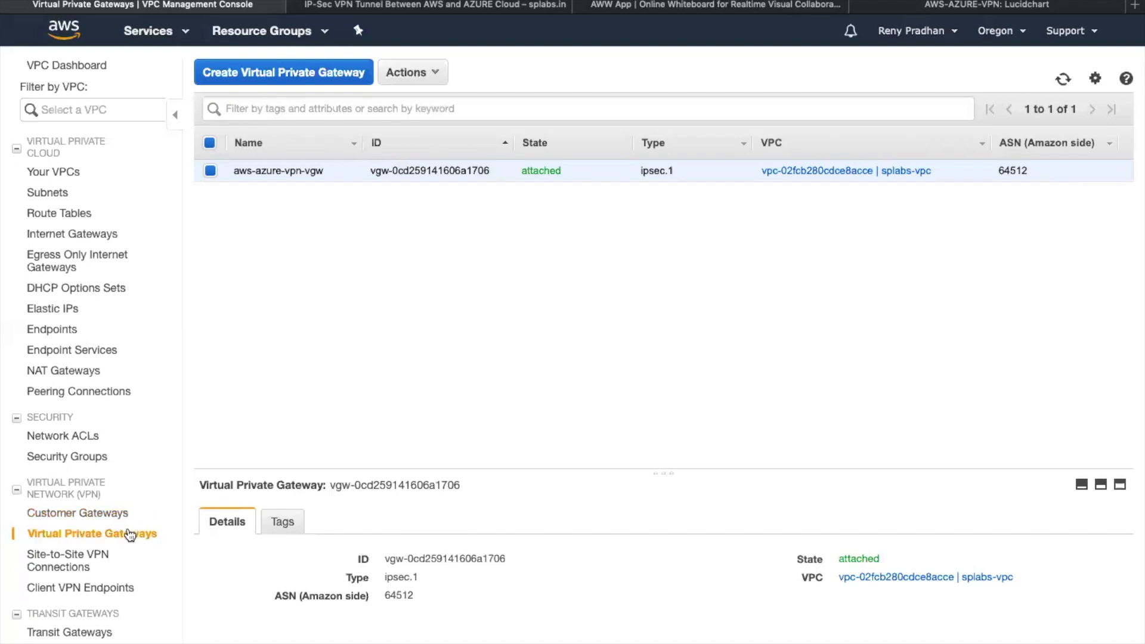
Start VPN connection aws-azure-vpn linking gateway aws-azure-vpn-vgw and customer gateway aws-azure-vpn-cgw.
{"action": "left_click", "coordinate": [71, 565]}
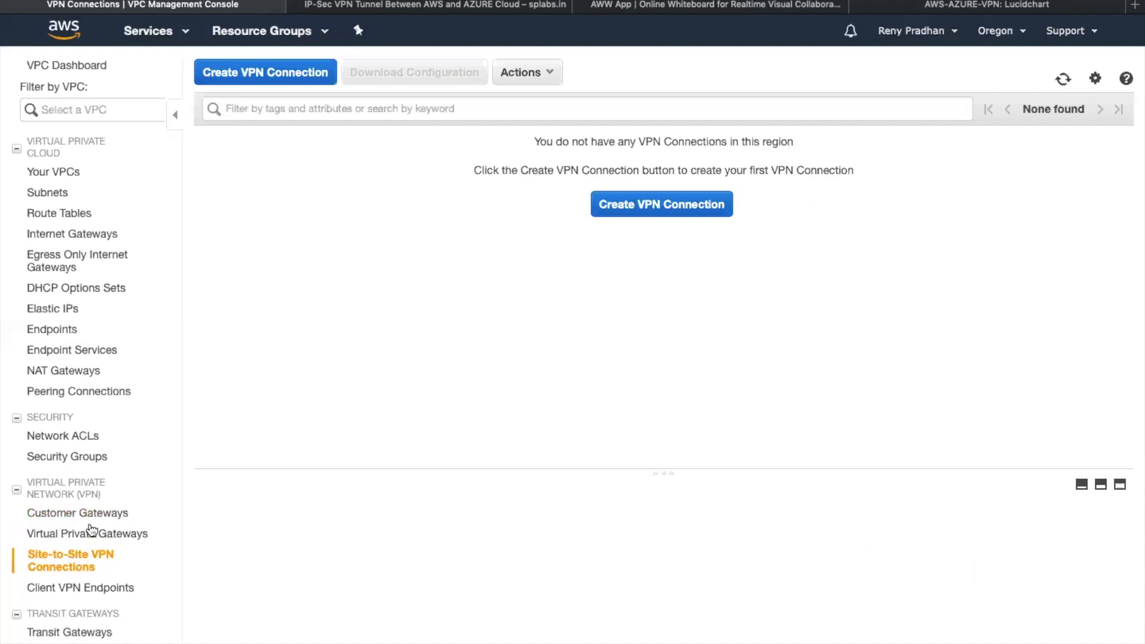
{"action": "left_click", "coordinate": [270, 74]}
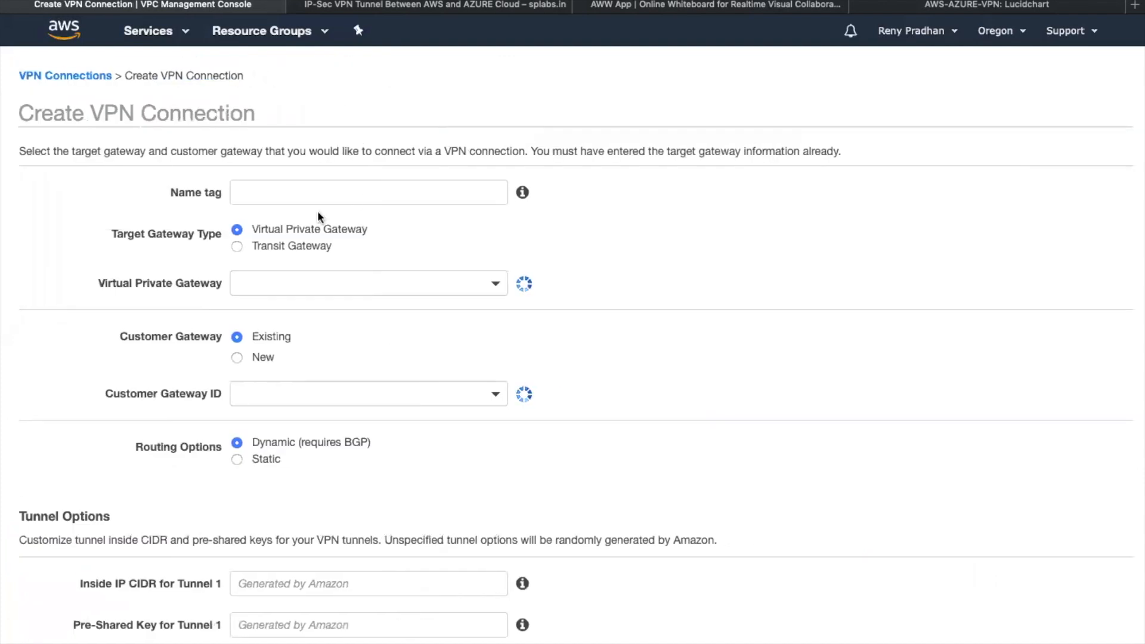
{"action": "left_click", "coordinate": [306, 185]}
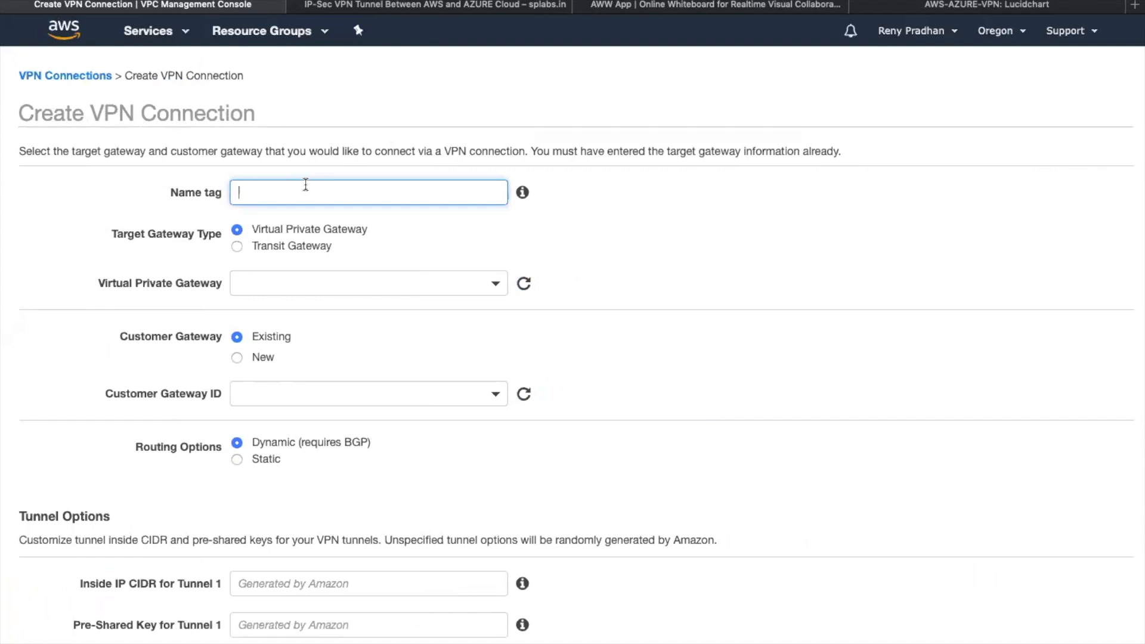
{"action": "type", "text": "aws-azure-vpn"}
{"action": "left_click", "coordinate": [329, 284]}
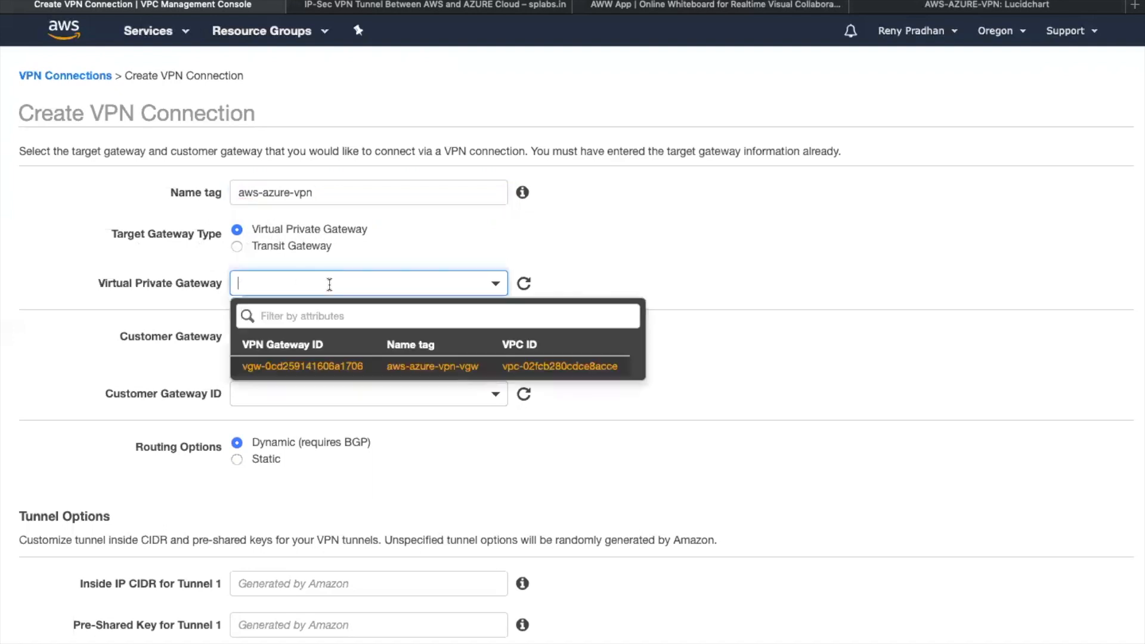
{"action": "left_click", "coordinate": [312, 367]}
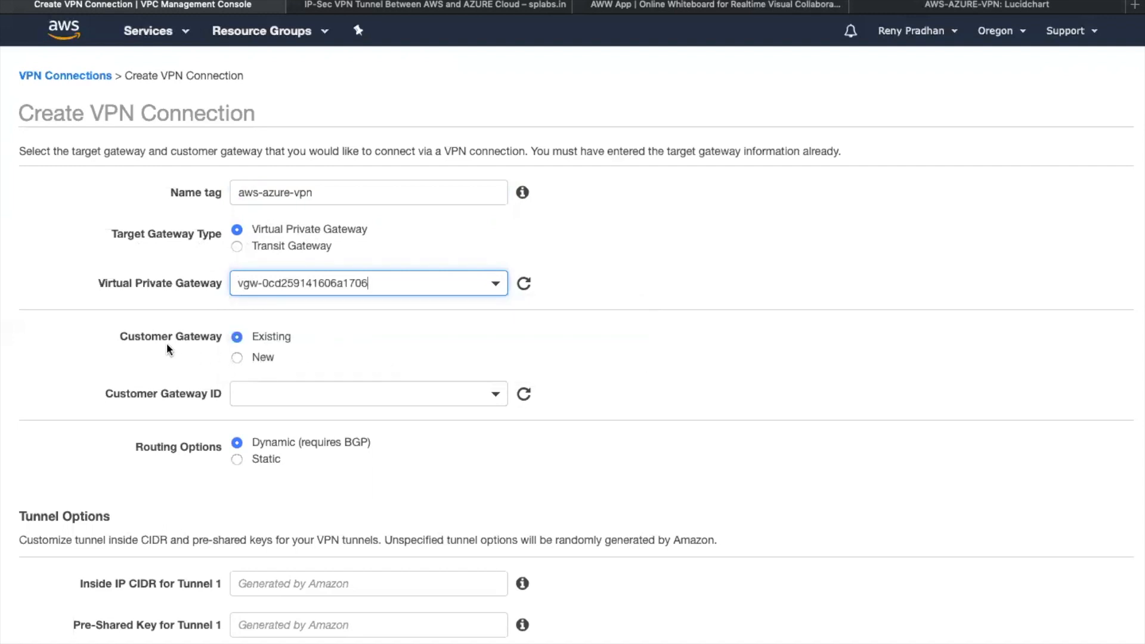
{"action": "left_click", "coordinate": [351, 389]}
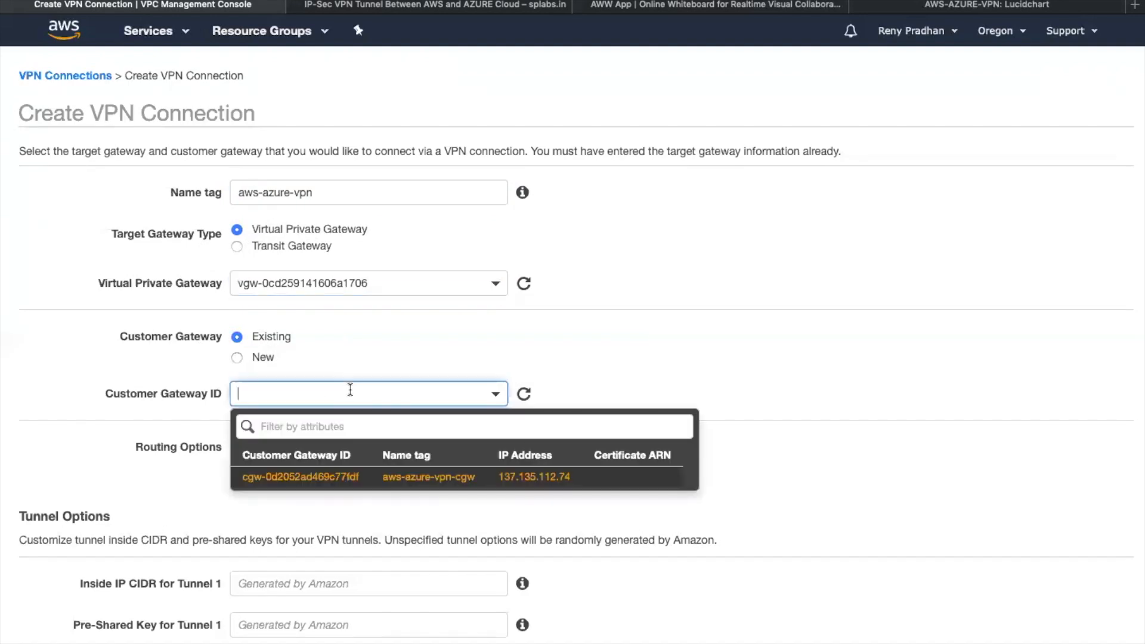
{"action": "left_click", "coordinate": [322, 477]}
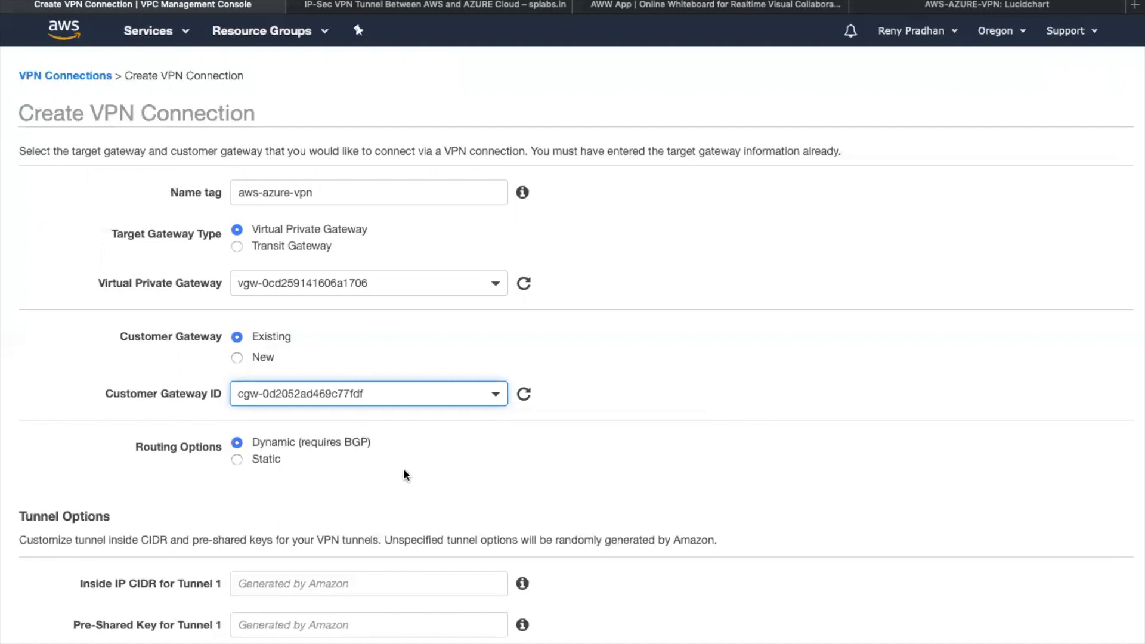
Use static routing with IP prefix 10.0.0.0/16 and create the connection.
{"action": "scroll", "coordinate": [404, 468], "scroll_direction": "down", "scroll_amount": 2}
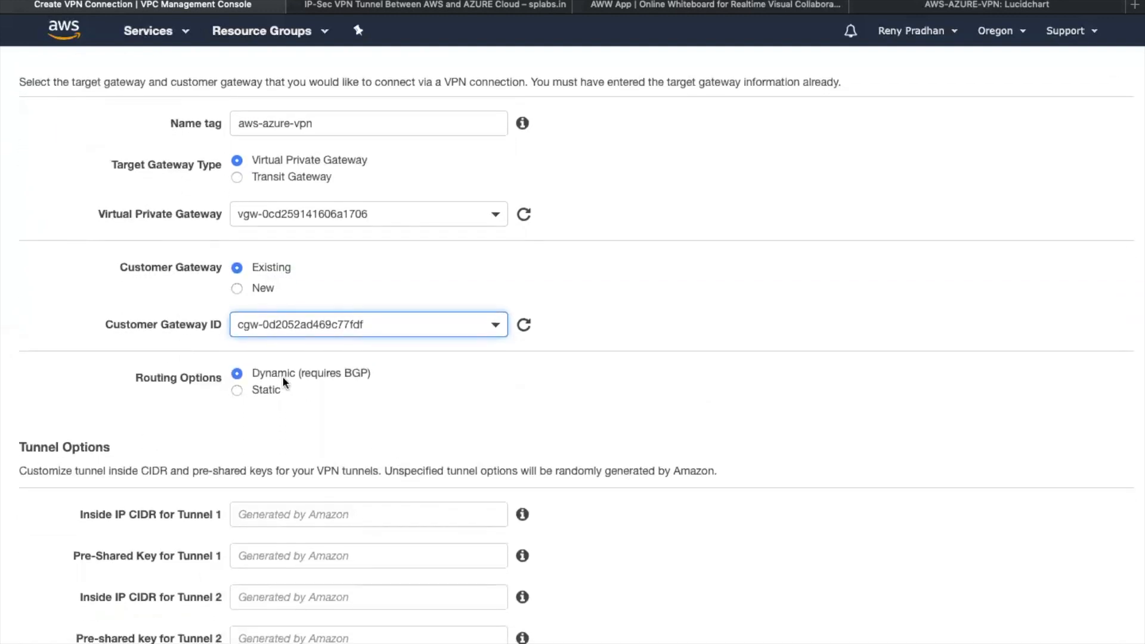
{"action": "left_click", "coordinate": [236, 391]}
{"action": "scroll", "coordinate": [358, 382], "scroll_direction": "down", "scroll_amount": 3}
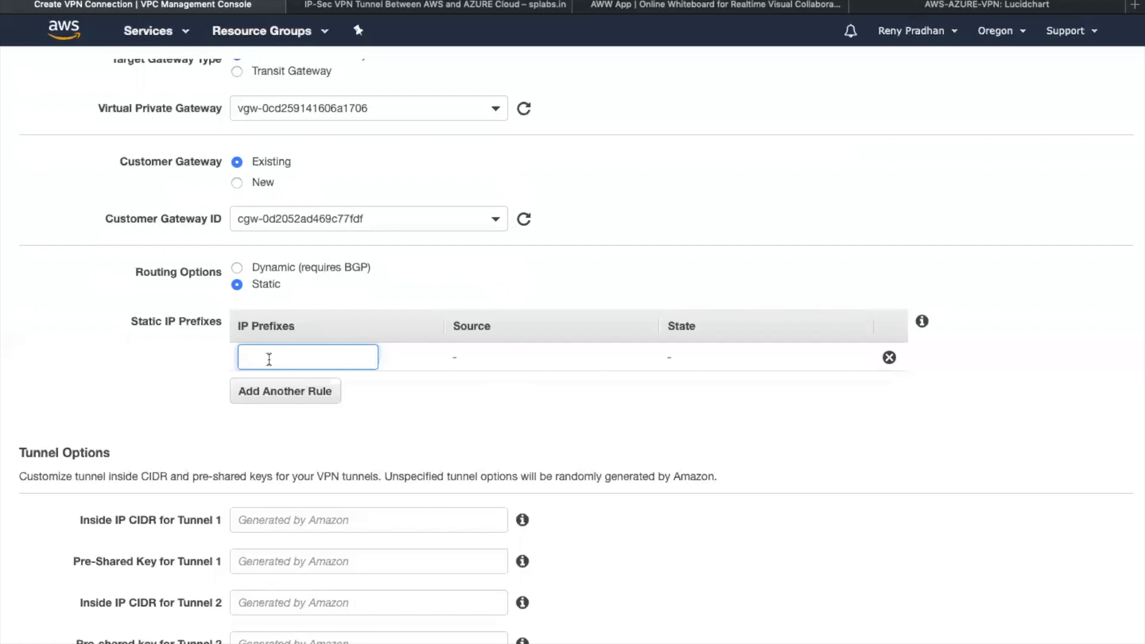
{"action": "type", "text": "10.0.0.0/16"}
{"action": "scroll", "coordinate": [475, 411], "scroll_direction": "down", "scroll_amount": 3}
{"action": "mouse_move", "coordinate": [519, 421]}
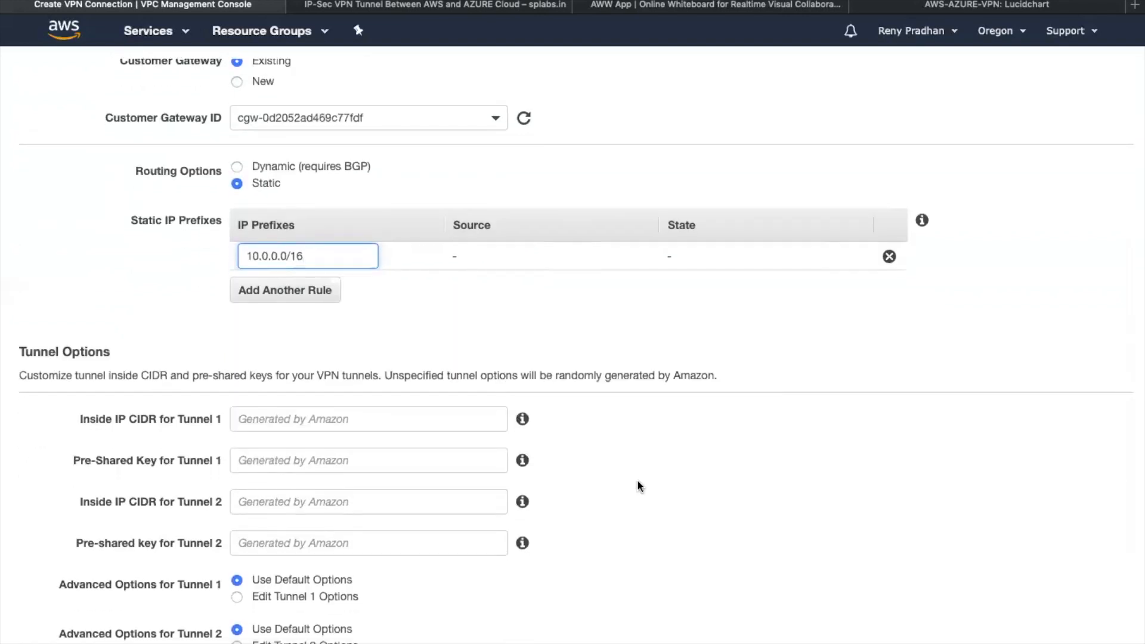
{"action": "scroll", "coordinate": [671, 510], "scroll_direction": "down", "scroll_amount": 2}
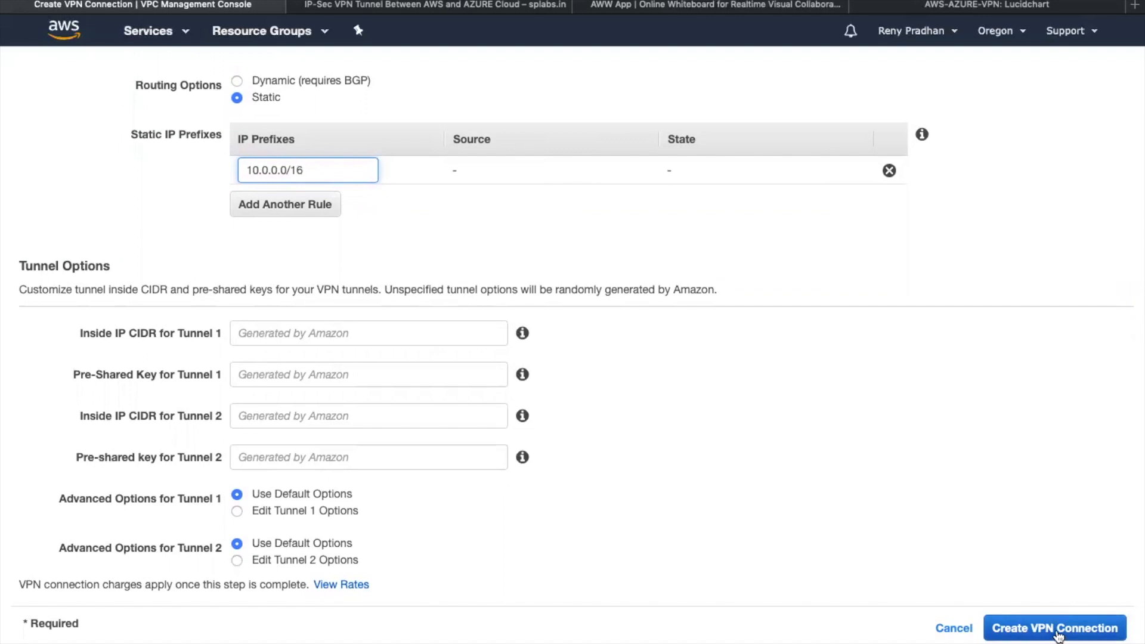
{"action": "left_click", "coordinate": [1057, 631]}
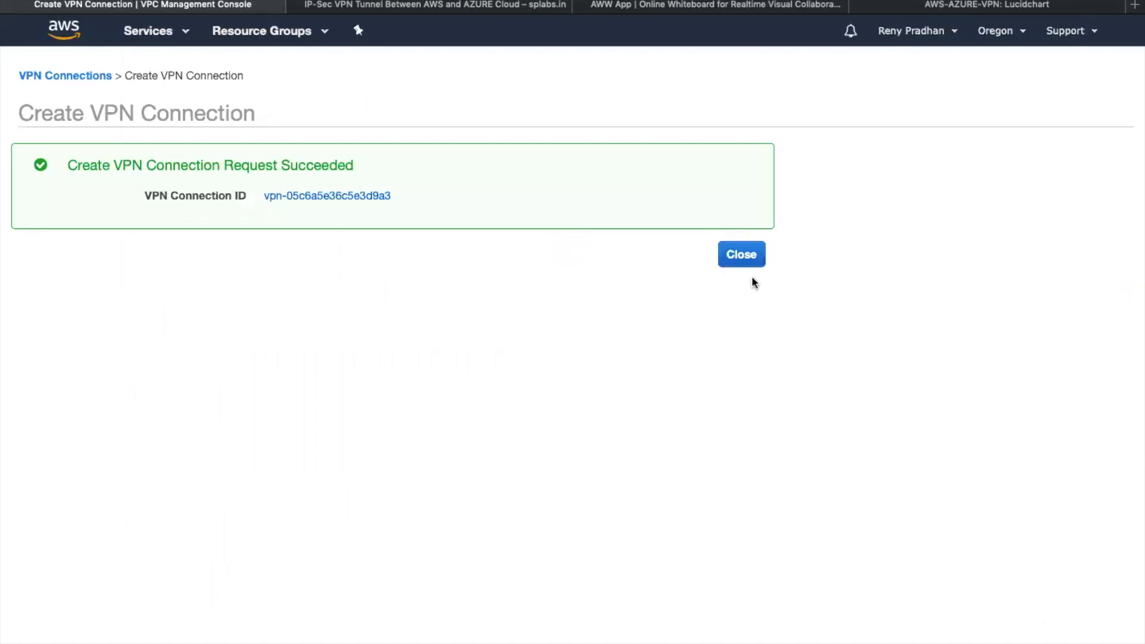
{"action": "left_click", "coordinate": [743, 257]}
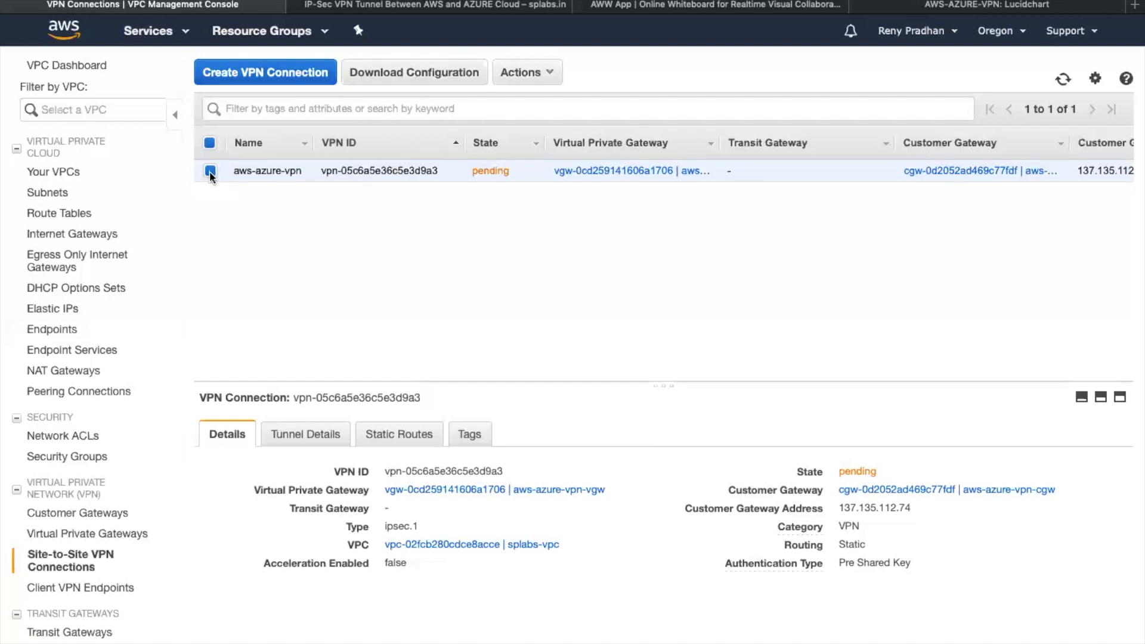
Download the Generic vendor configuration file for the aws-azure-vpn connection.
{"action": "left_click", "coordinate": [414, 78]}
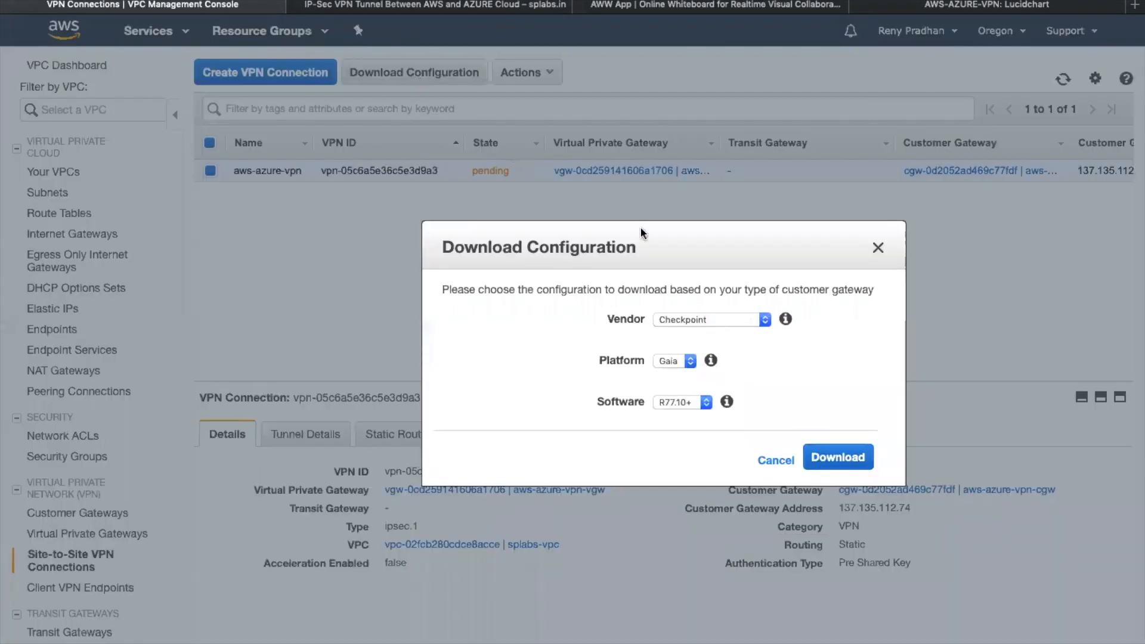
{"action": "left_click", "coordinate": [764, 322]}
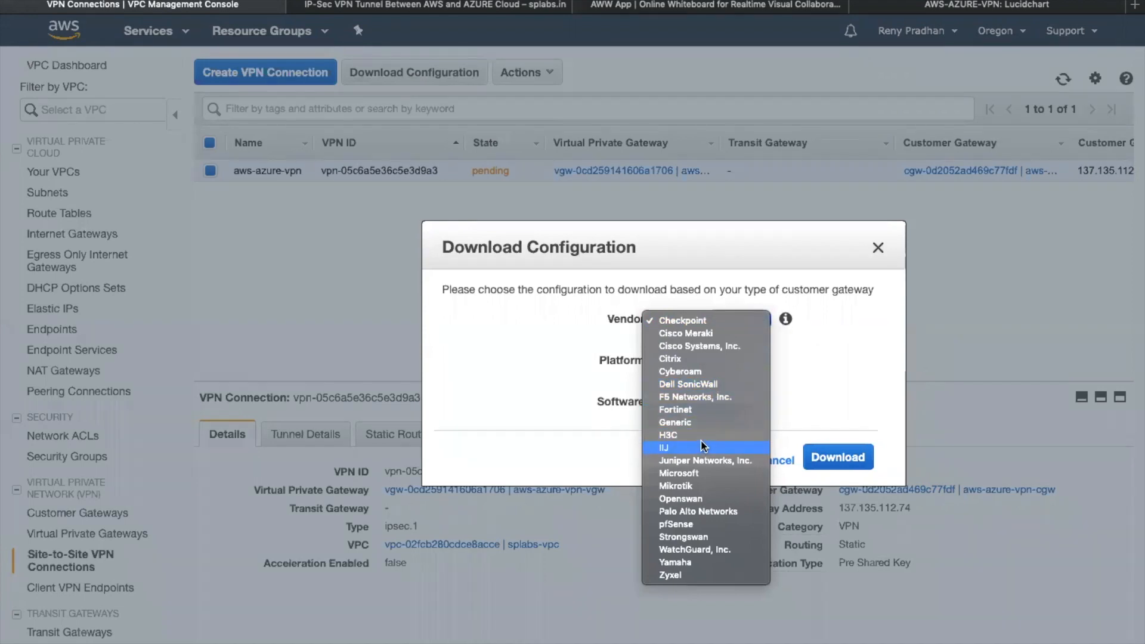
{"action": "left_click", "coordinate": [688, 424]}
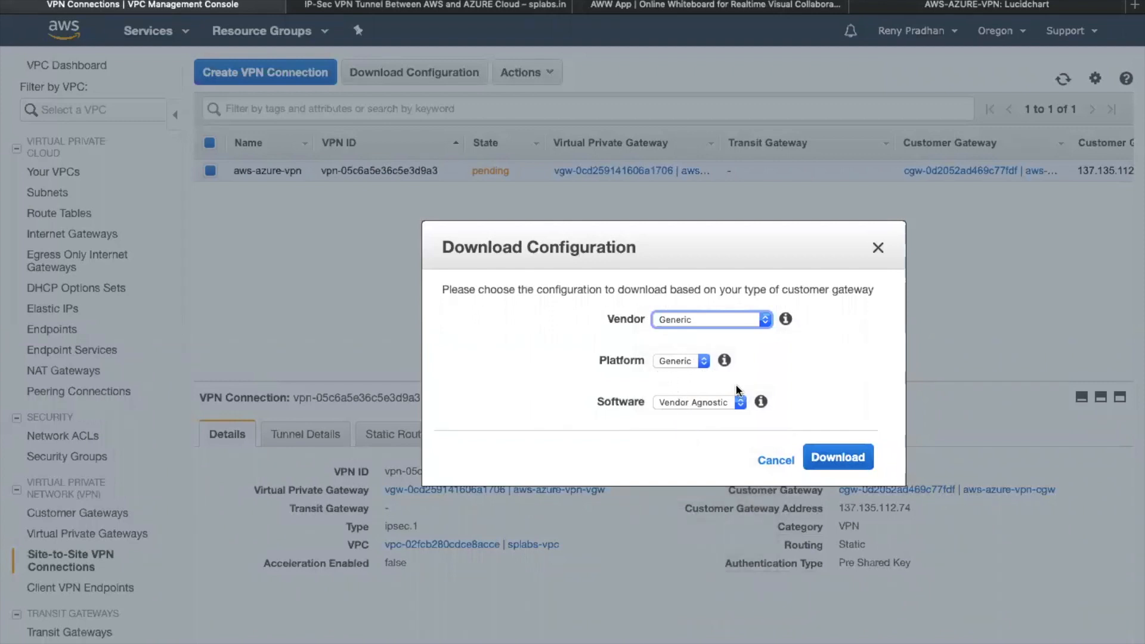
{"action": "left_click", "coordinate": [837, 459]}
{"action": "left_click", "coordinate": [838, 459]}
{"action": "left_click", "coordinate": [878, 248]}
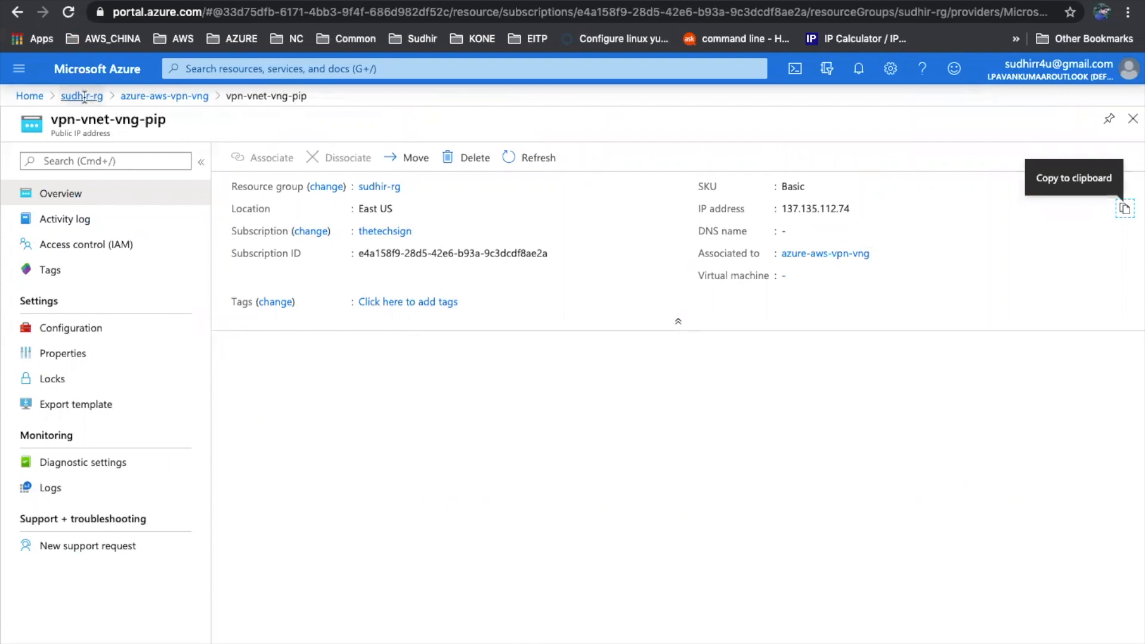
From the resource group, search the Marketplace for 'local net' and choose Local network gateway.
{"action": "left_click", "coordinate": [82, 96]}
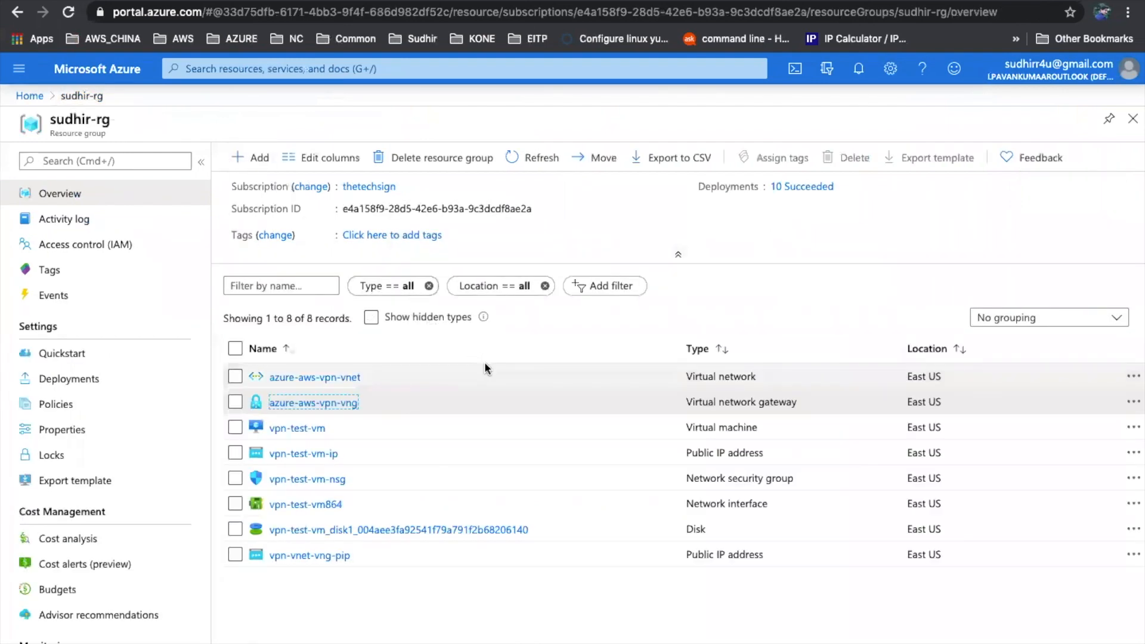
{"action": "left_click", "coordinate": [254, 160]}
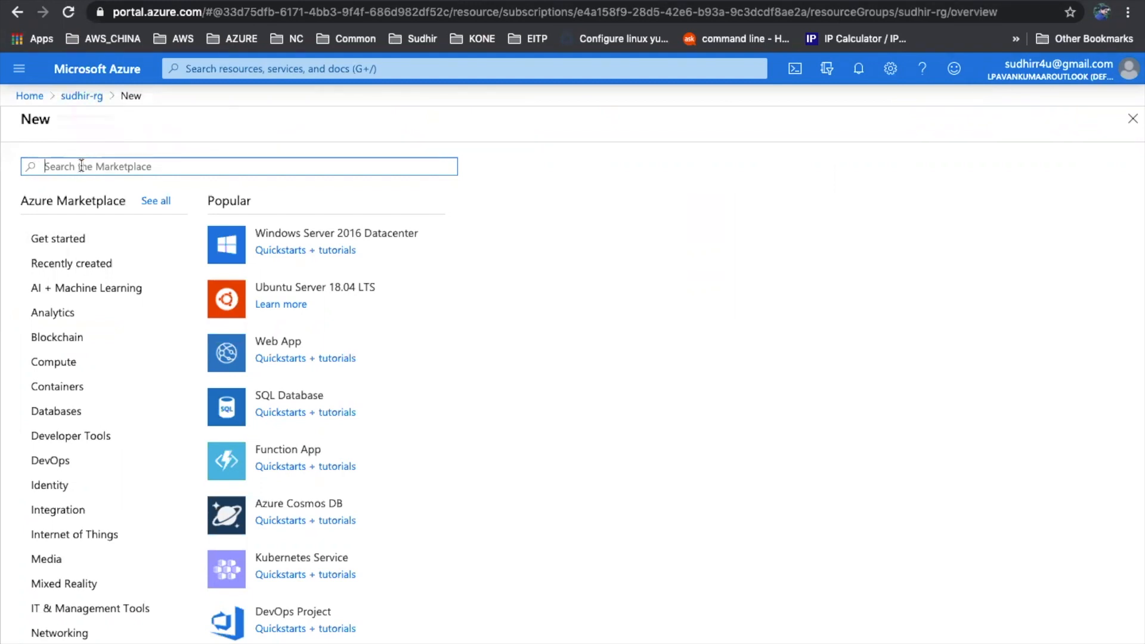
{"action": "type", "text": "local net"}
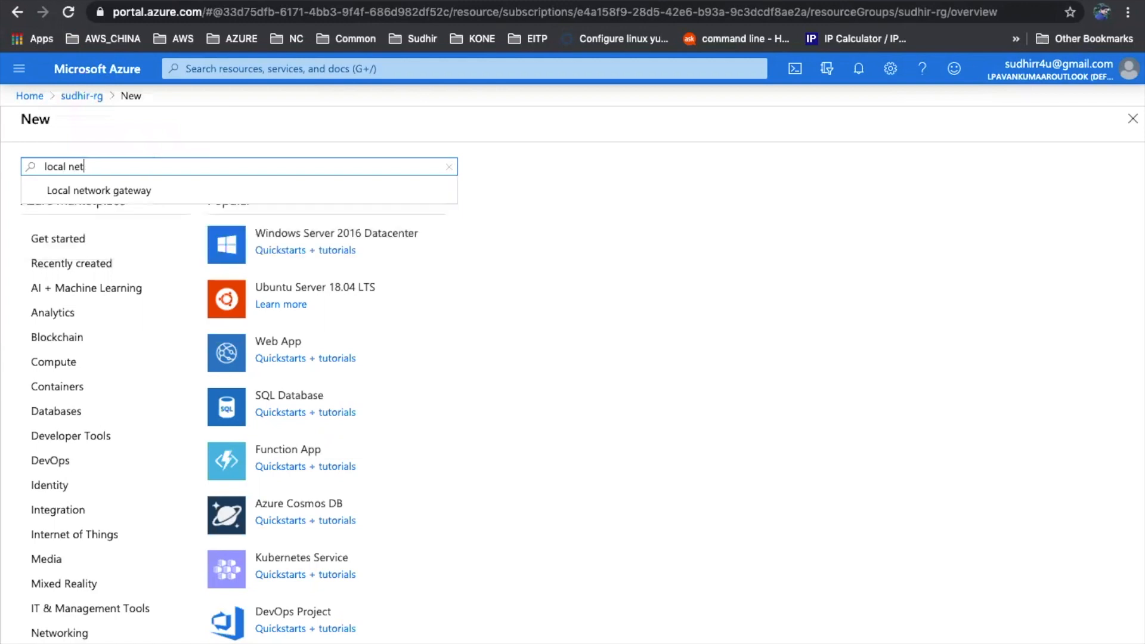
{"action": "left_click", "coordinate": [103, 190]}
Name the new local network gateway azure-aws-vpn-lng, then go to the terminal.
{"action": "left_click", "coordinate": [148, 219]}
{"action": "left_click", "coordinate": [43, 179]}
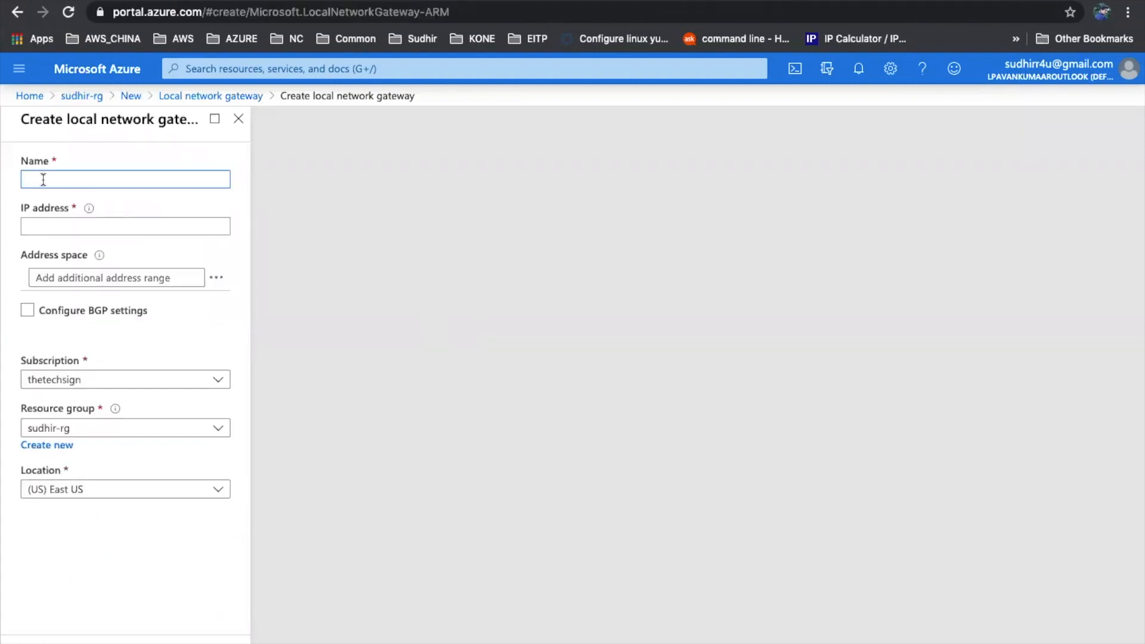
{"action": "type", "text": "azure-aws-vpn-lng"}
{"action": "key", "text": "Tab"}
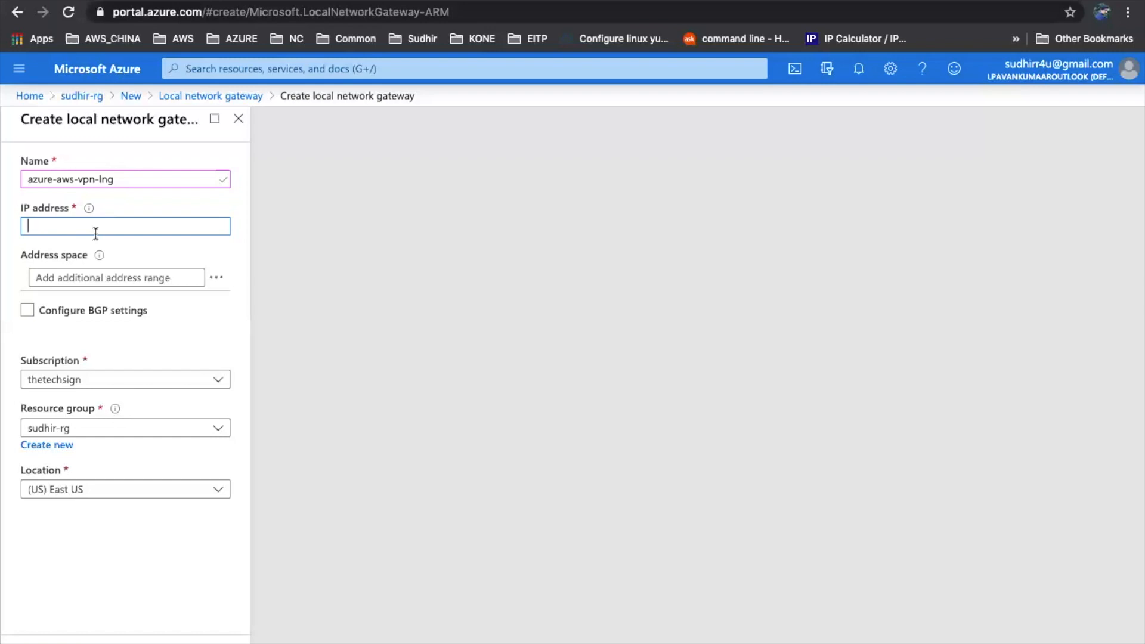
{"action": "key", "text": "ctrl+Left"}
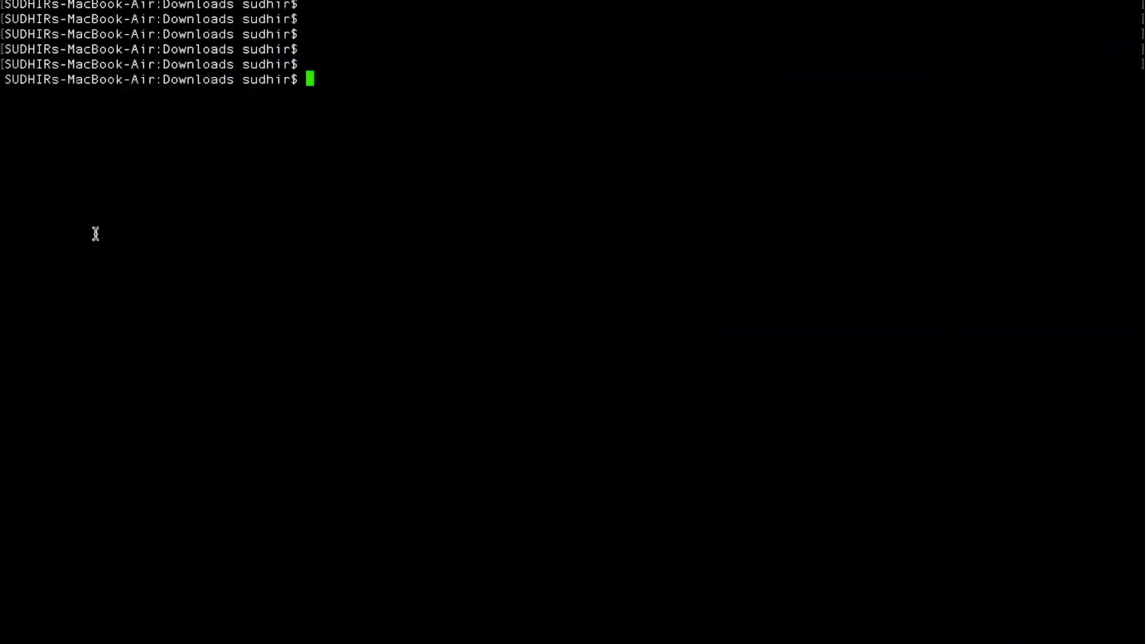
Select the virtual private gateway outside IP 35.161.40.76 in the downloaded configuration.
{"action": "key", "text": "ctrl+Left"}
{"action": "key", "text": "ctrl+Left"}
{"action": "key", "text": "ctrl+Left"}
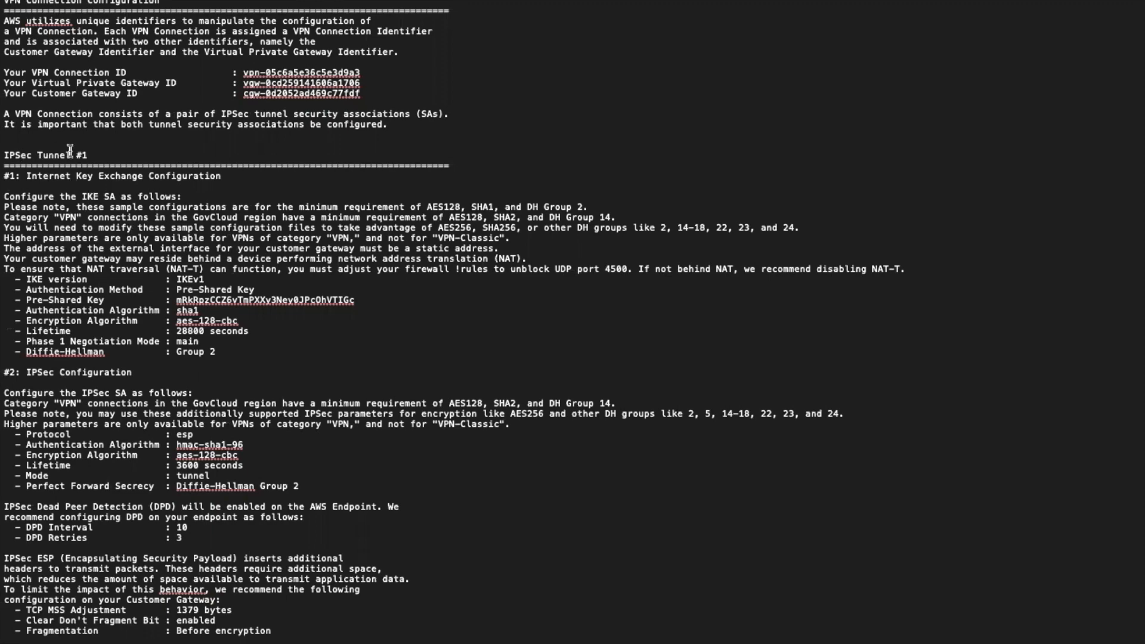
{"action": "scroll", "coordinate": [219, 280], "scroll_direction": "down", "scroll_amount": 15}
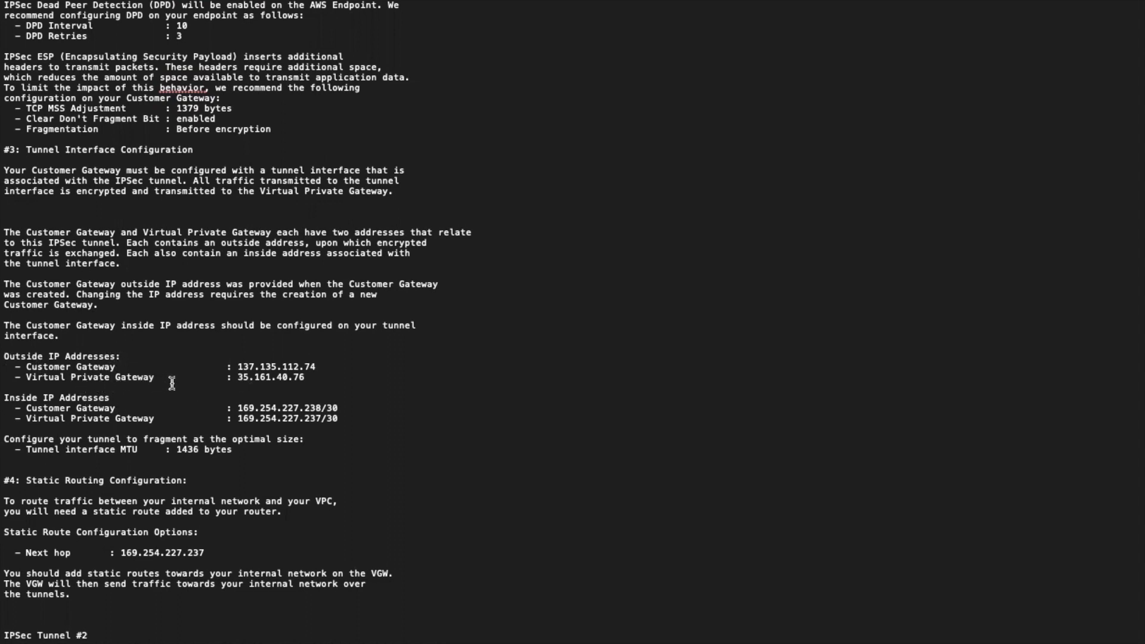
{"action": "left_click_drag", "start_coordinate": [237, 377], "coordinate": [306, 376]}
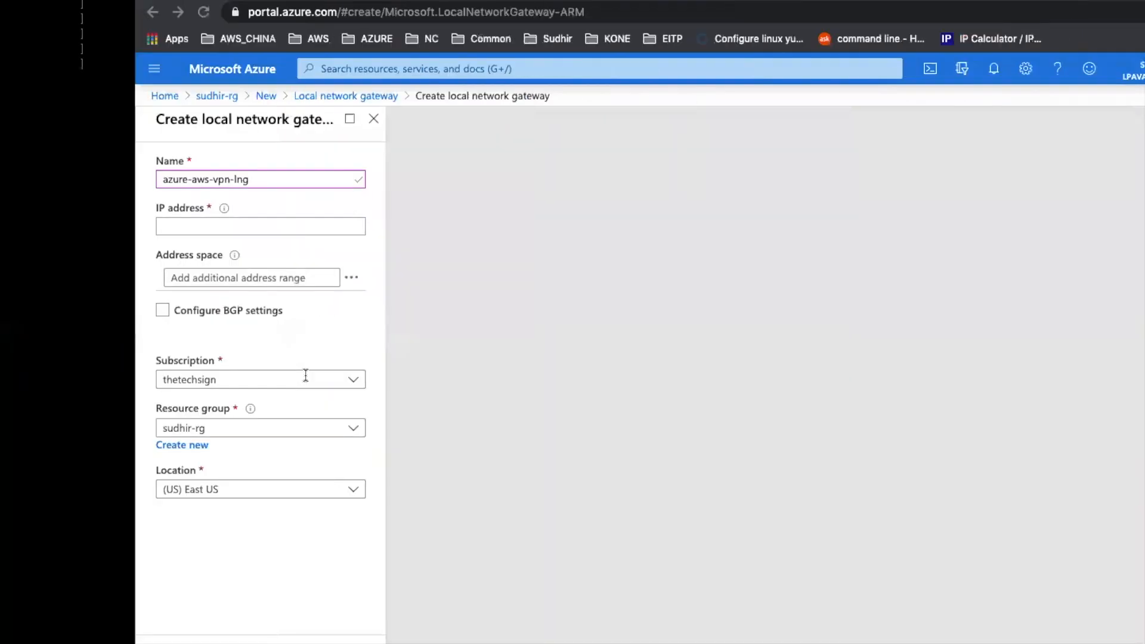
Give azure-aws-vpn-lng IP address 35.161.40.76 and address space 172.16.0.0/16.
{"action": "type", "text": "35.161.40.76"}
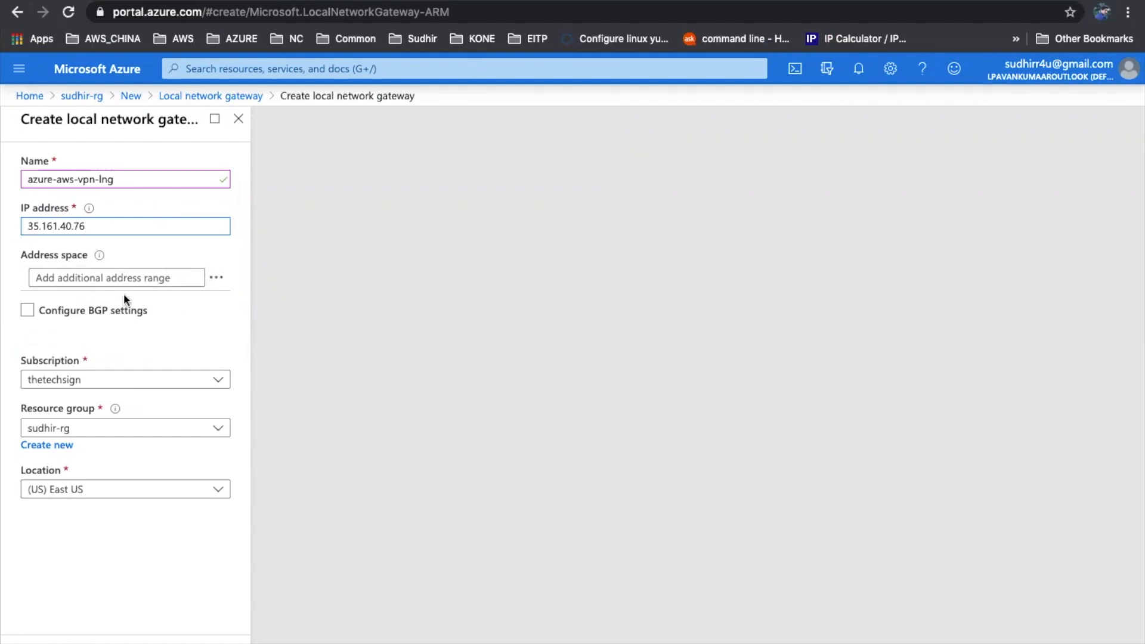
{"action": "left_click", "coordinate": [76, 271]}
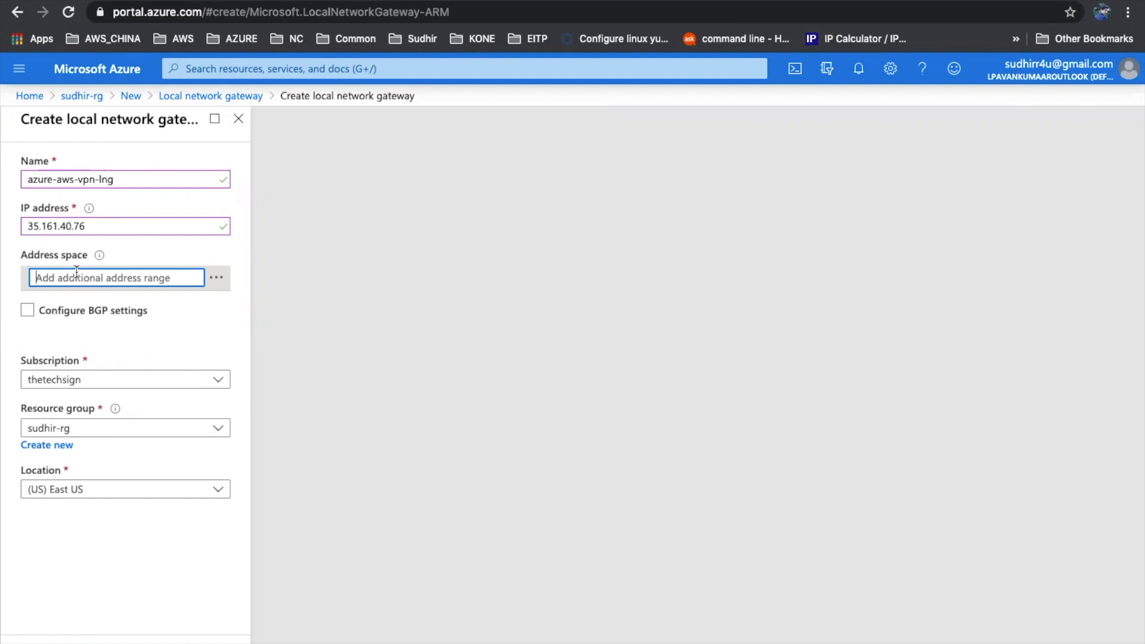
{"action": "type", "text": "172"}
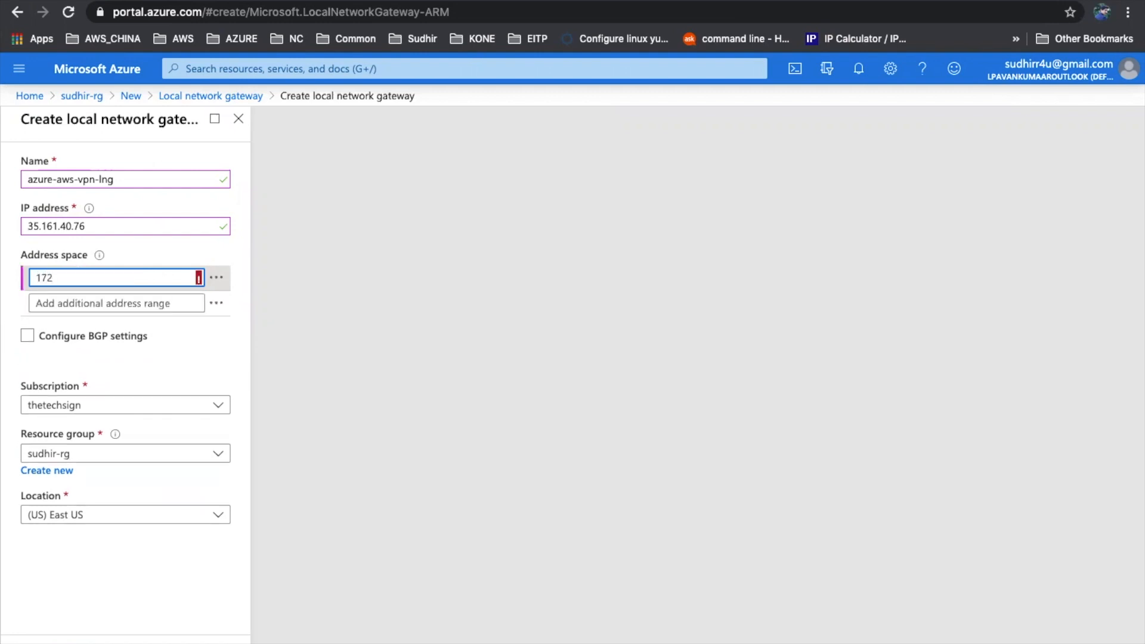
{"action": "type", "text": ".16.0.0/16"}
{"action": "key", "text": "Return"}
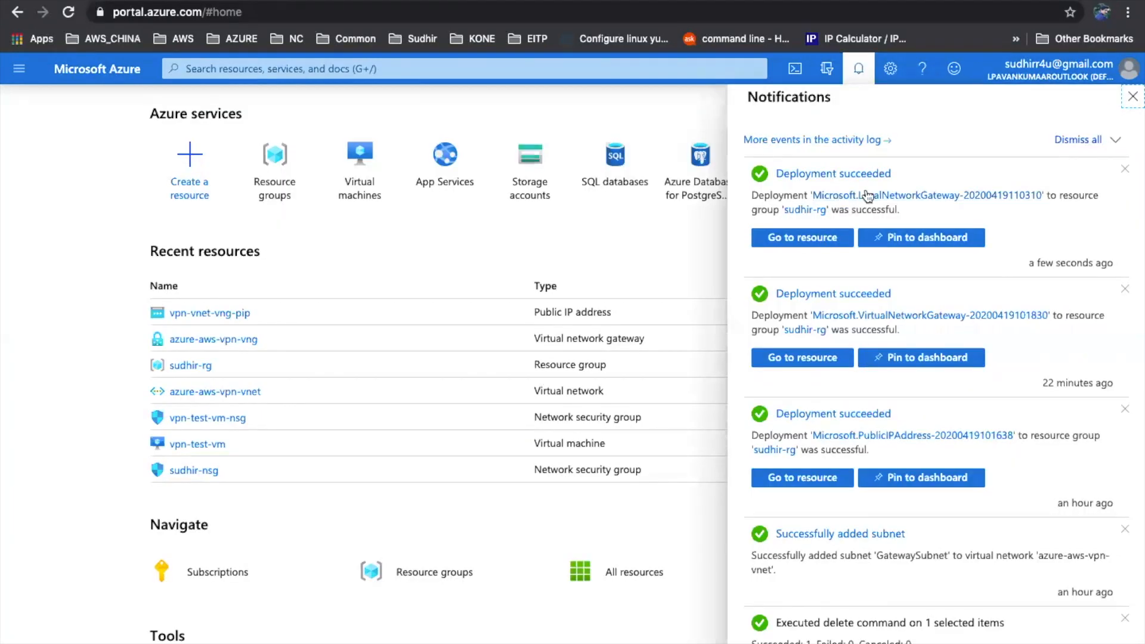
Open the Connections page of the azure-aws-vpn-vng gateway from the resource group.
{"action": "left_click", "coordinate": [1133, 96]}
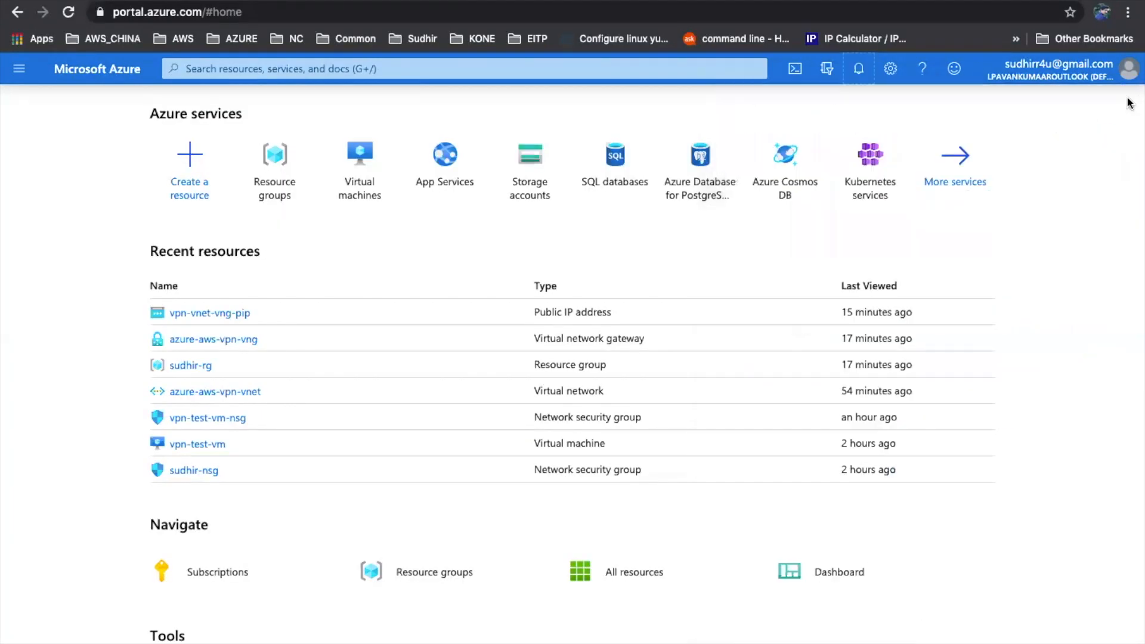
{"action": "left_click", "coordinate": [191, 365]}
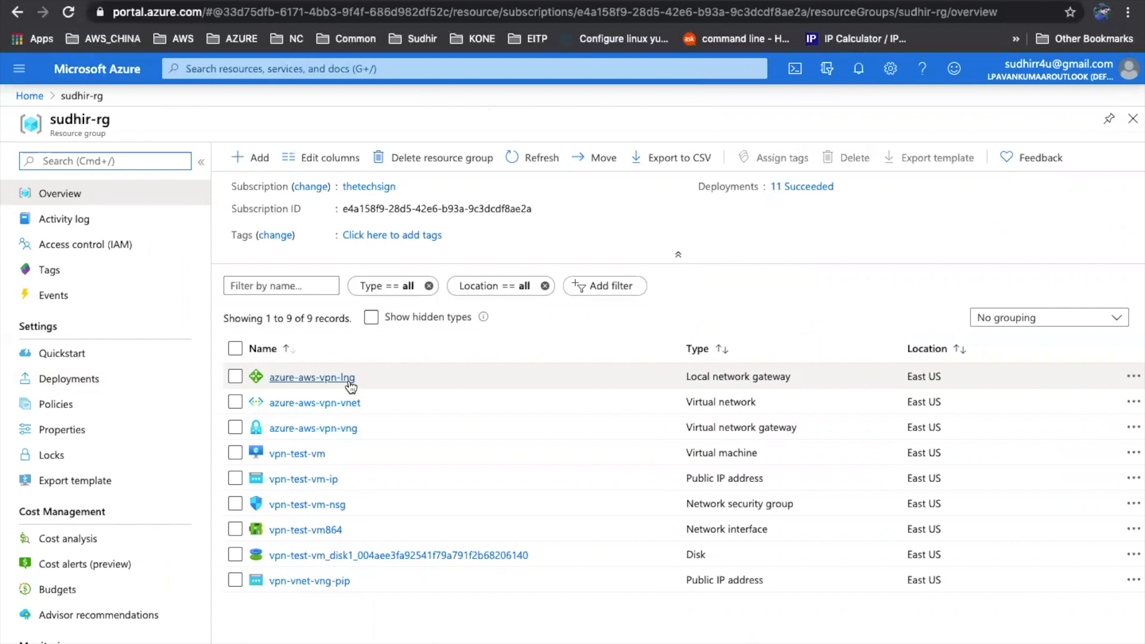
{"action": "left_click", "coordinate": [228, 425]}
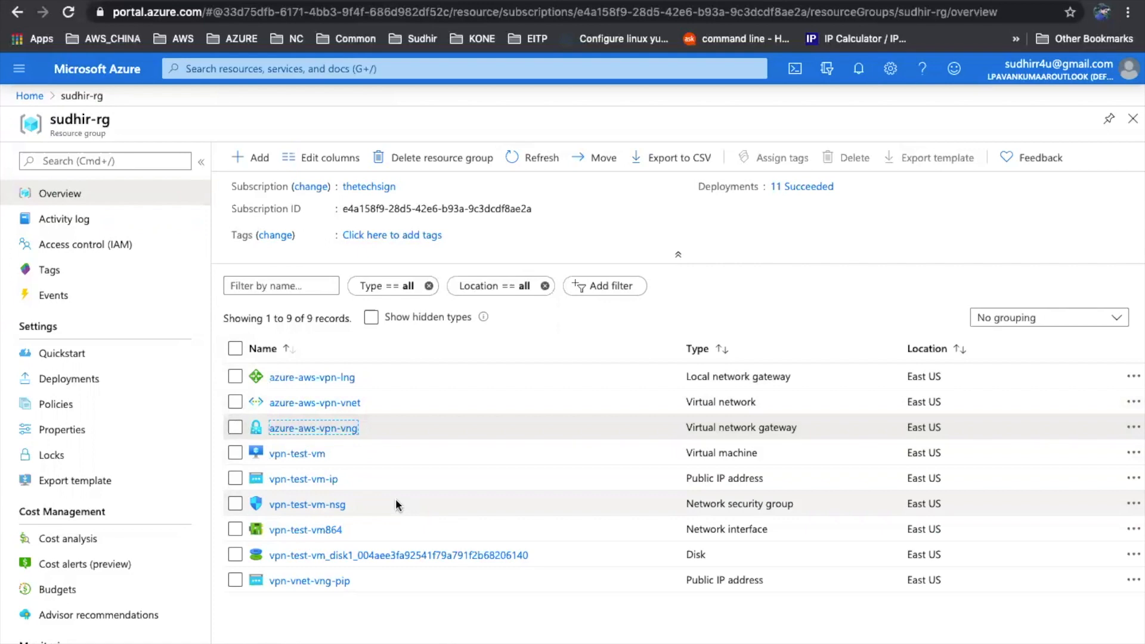
{"action": "left_click", "coordinate": [335, 429]}
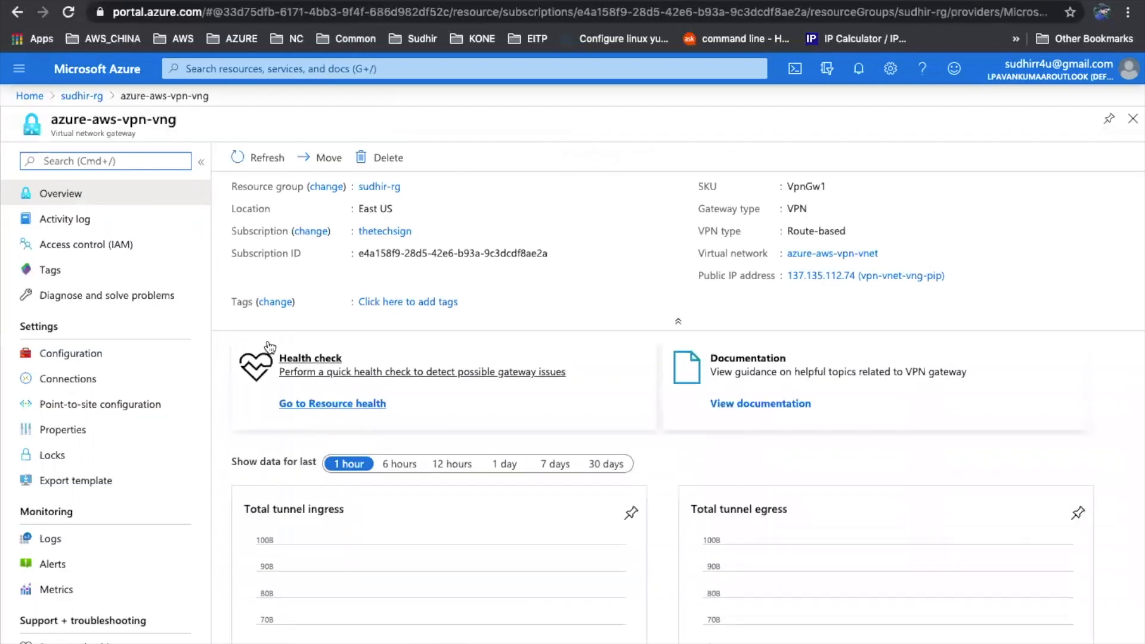
{"action": "left_click", "coordinate": [80, 383]}
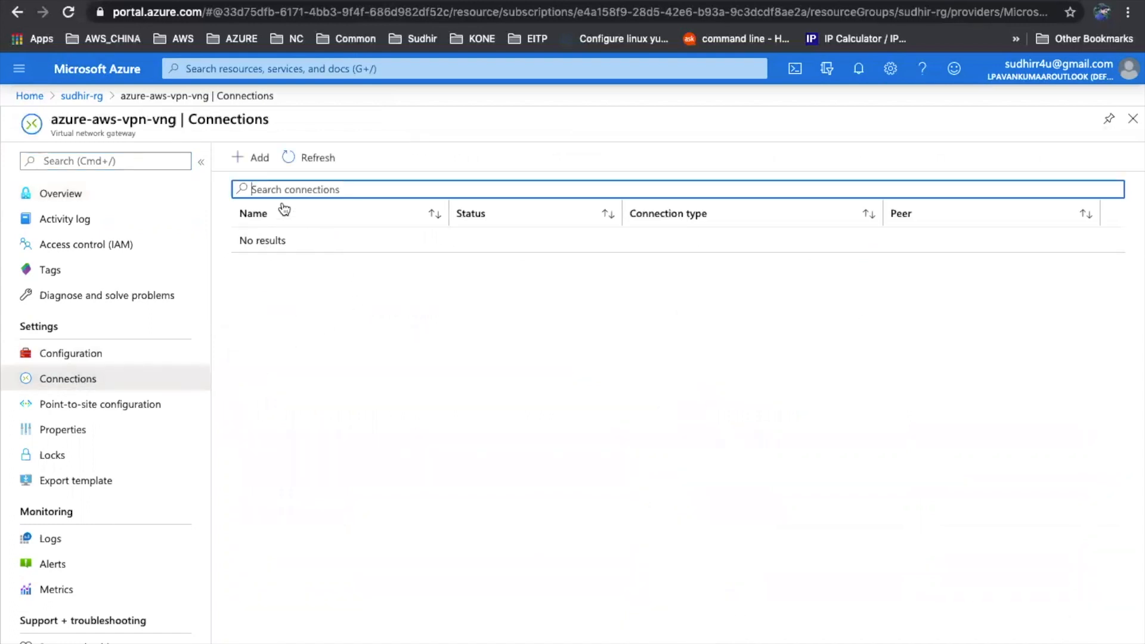
Add Site-to-site (IPsec) connection azure-aws-vpn-connection using local gateway azure-aws-vpn-lng.
{"action": "left_click", "coordinate": [249, 158]}
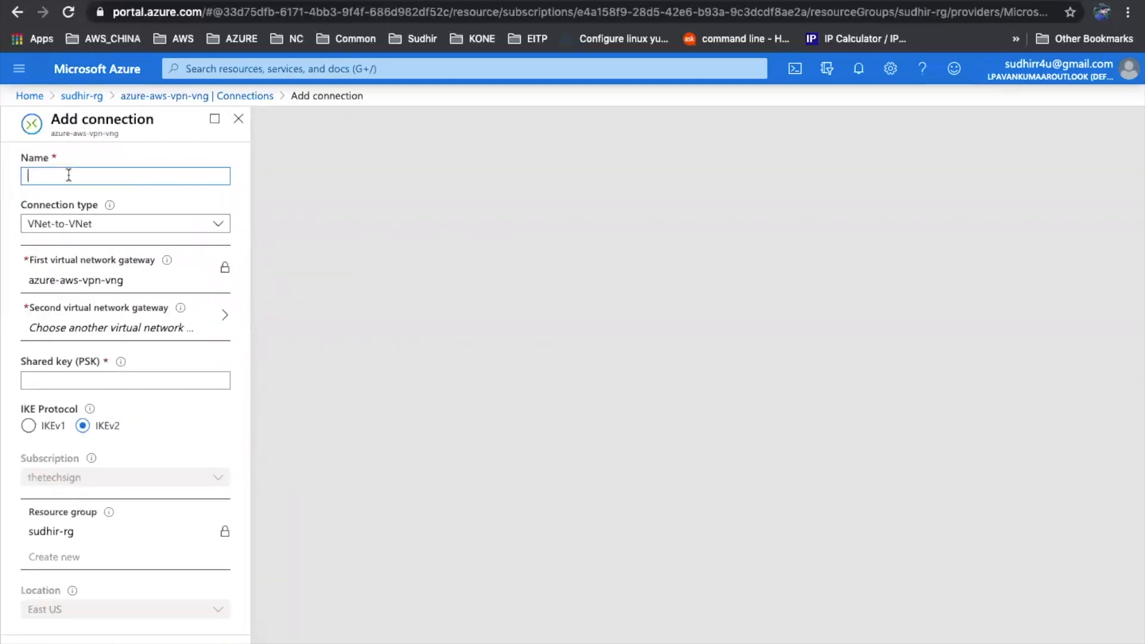
{"action": "type", "text": "azure-aws-vpn-connection"}
{"action": "left_click", "coordinate": [111, 226]}
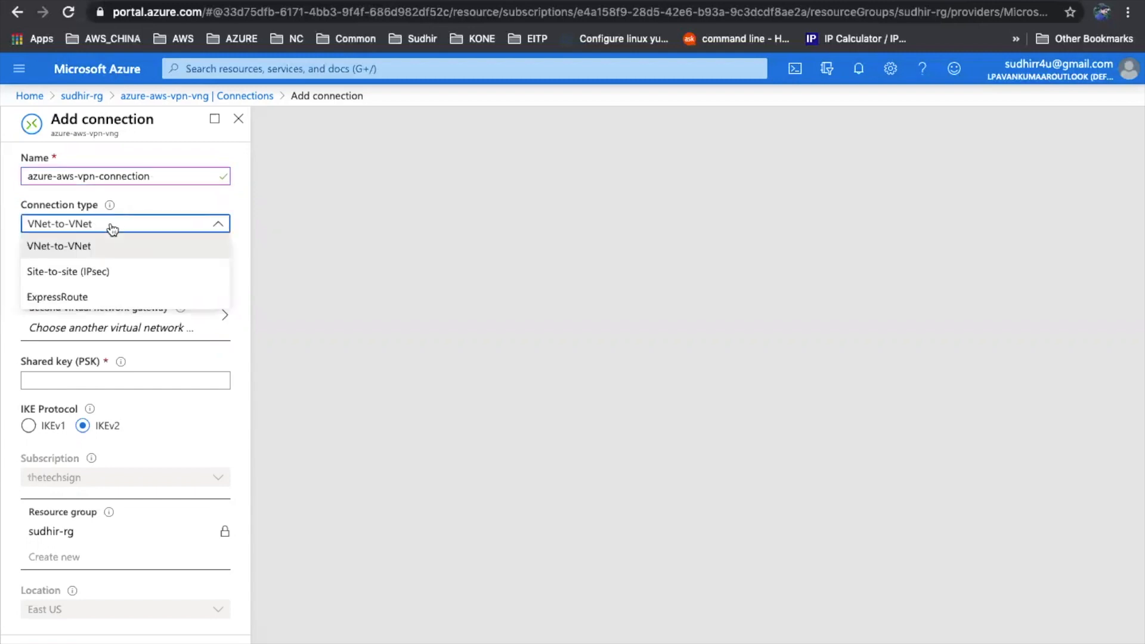
{"action": "left_click", "coordinate": [88, 279]}
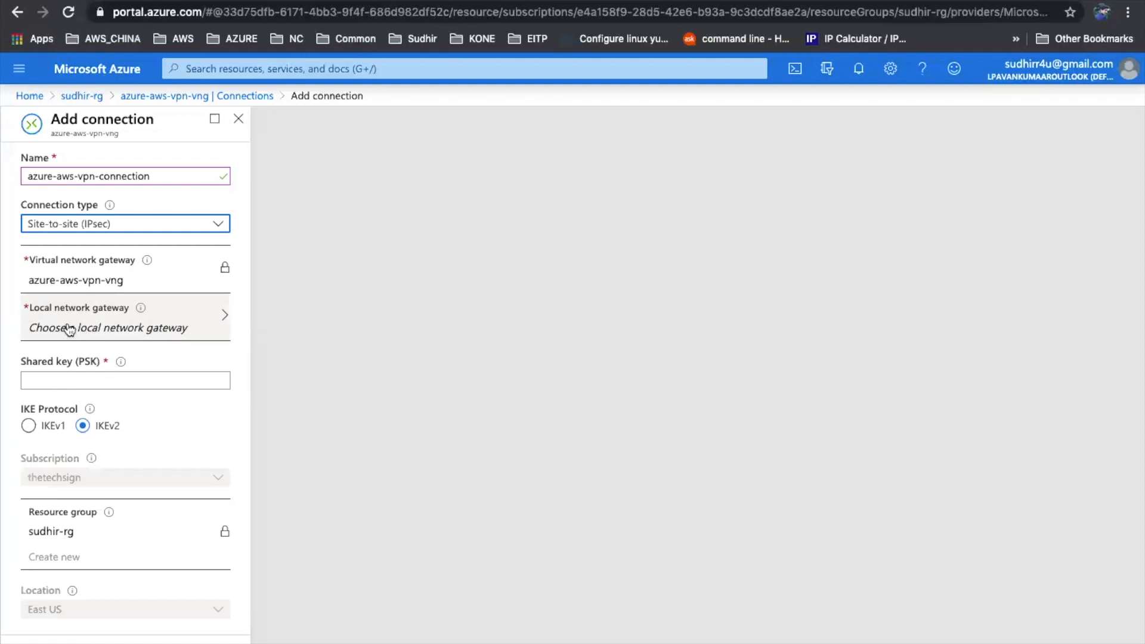
{"action": "left_click", "coordinate": [187, 324]}
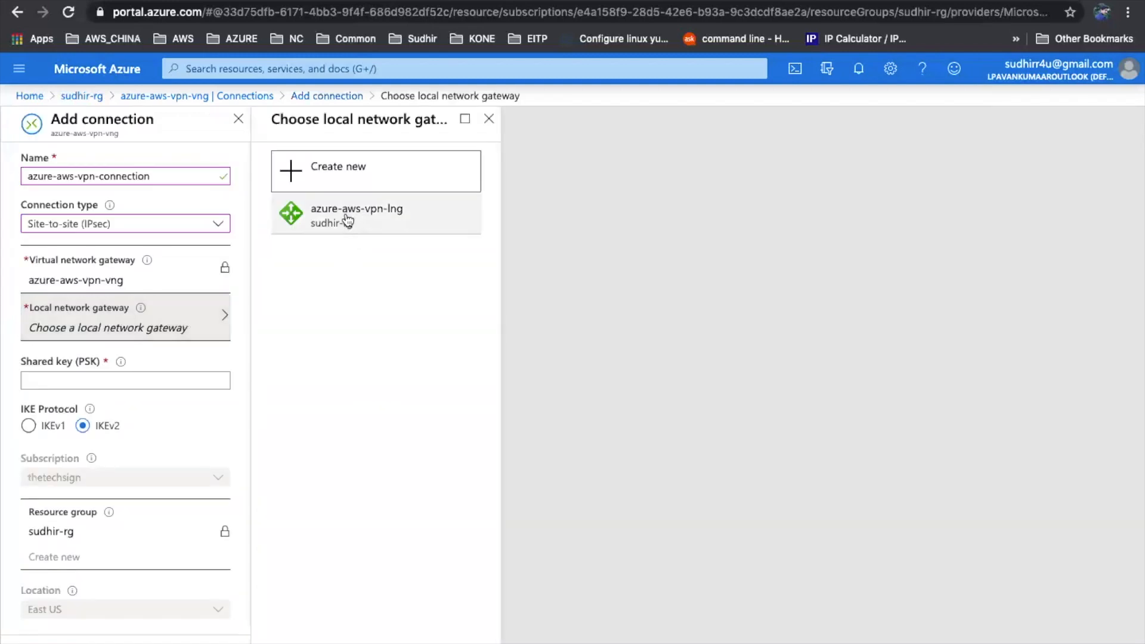
{"action": "left_click", "coordinate": [347, 221]}
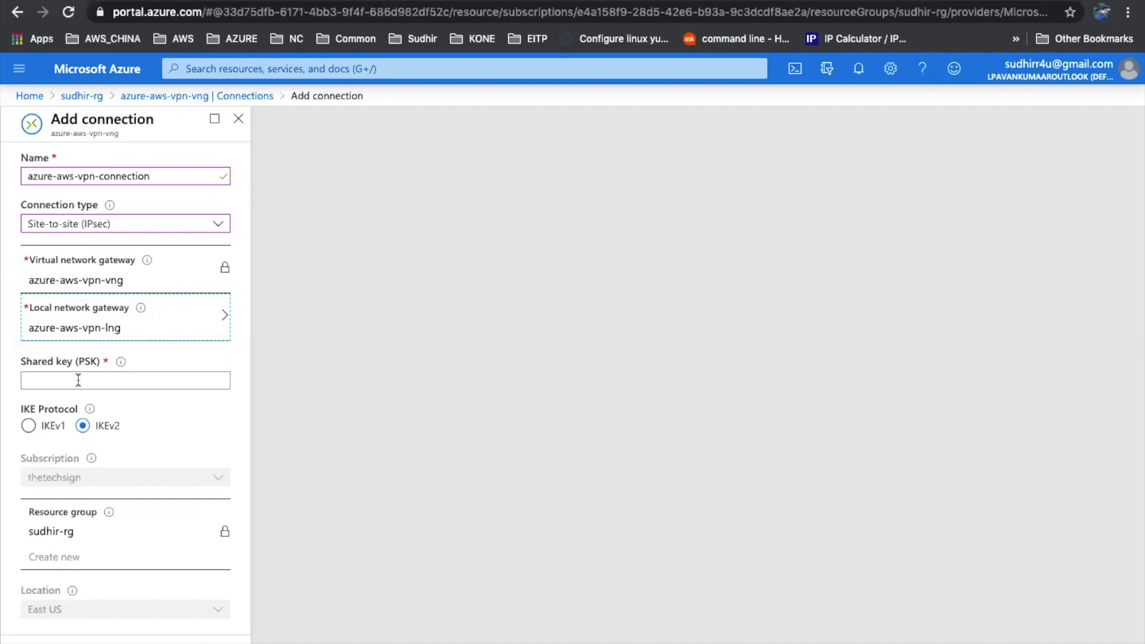
Select the IPSec Tunnel #1 pre-shared key in the AWS configuration text.
{"action": "key", "text": "ctrl+Left"}
{"action": "key", "text": "ctrl+Left"}
{"action": "key", "text": "ctrl+Left"}
{"action": "key", "text": "ctrl+Left"}
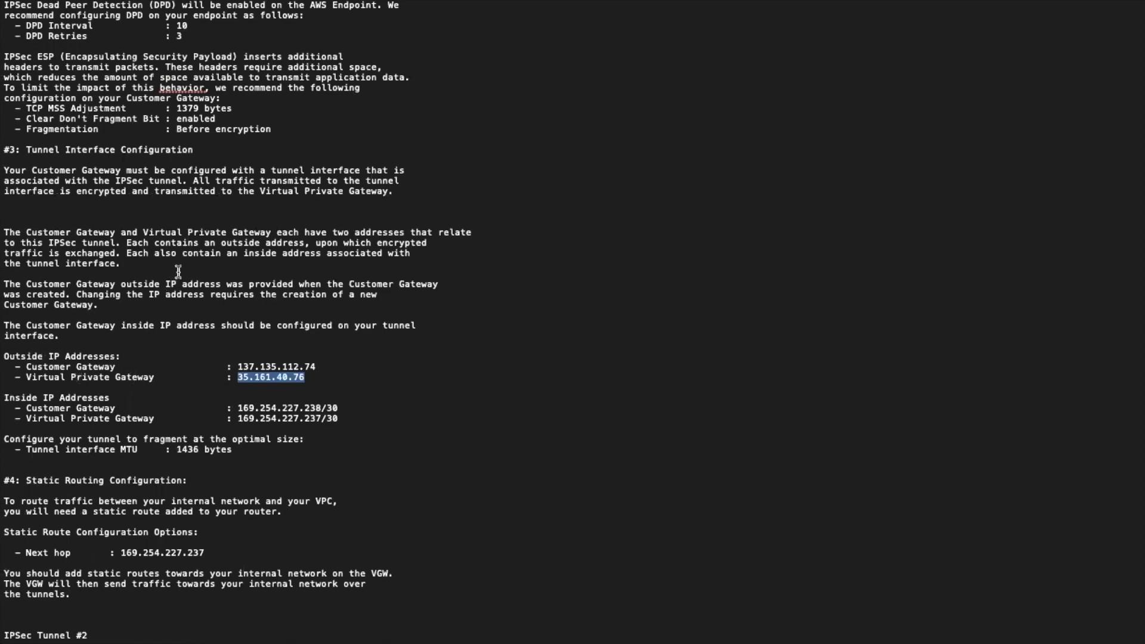
{"action": "scroll", "coordinate": [178, 271], "scroll_direction": "up", "scroll_amount": 3}
{"action": "scroll", "coordinate": [178, 272], "scroll_direction": "up", "scroll_amount": 8}
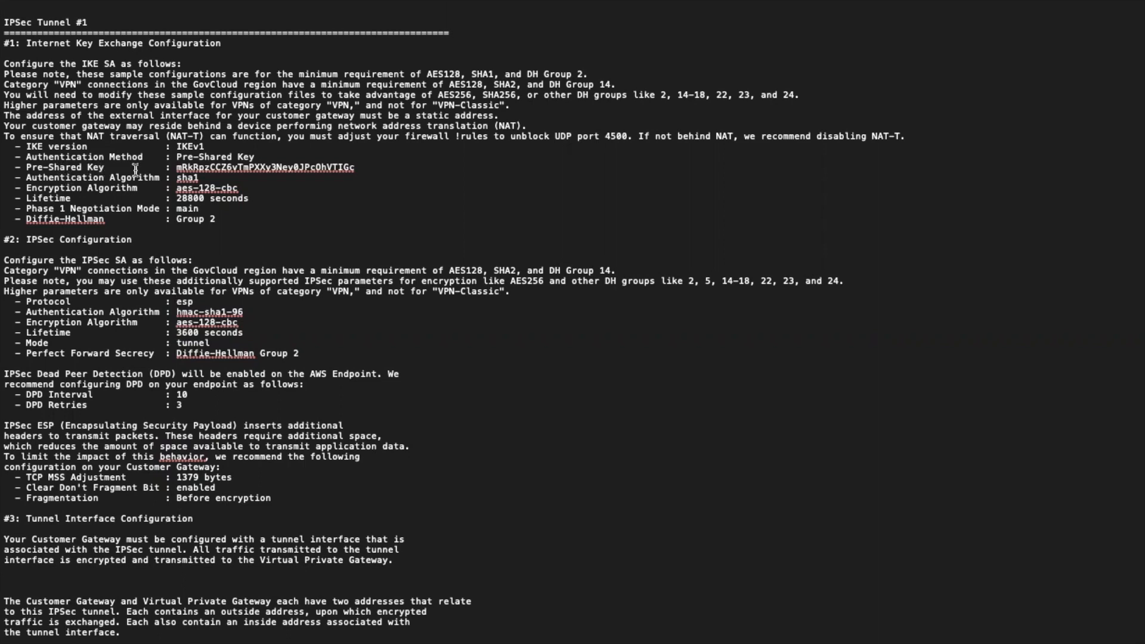
{"action": "left_click_drag", "start_coordinate": [176, 167], "coordinate": [356, 167]}
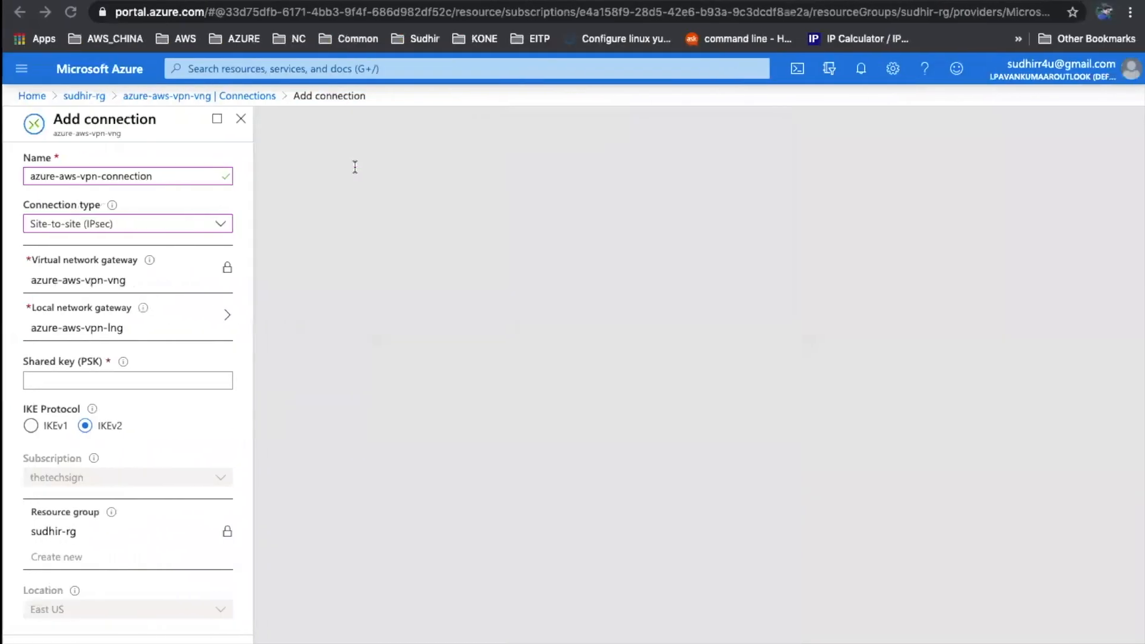
Paste the AWS pre-shared key and create azure-aws-vpn-connection to azure-aws-vpn-lng.
{"action": "left_click", "coordinate": [86, 383]}
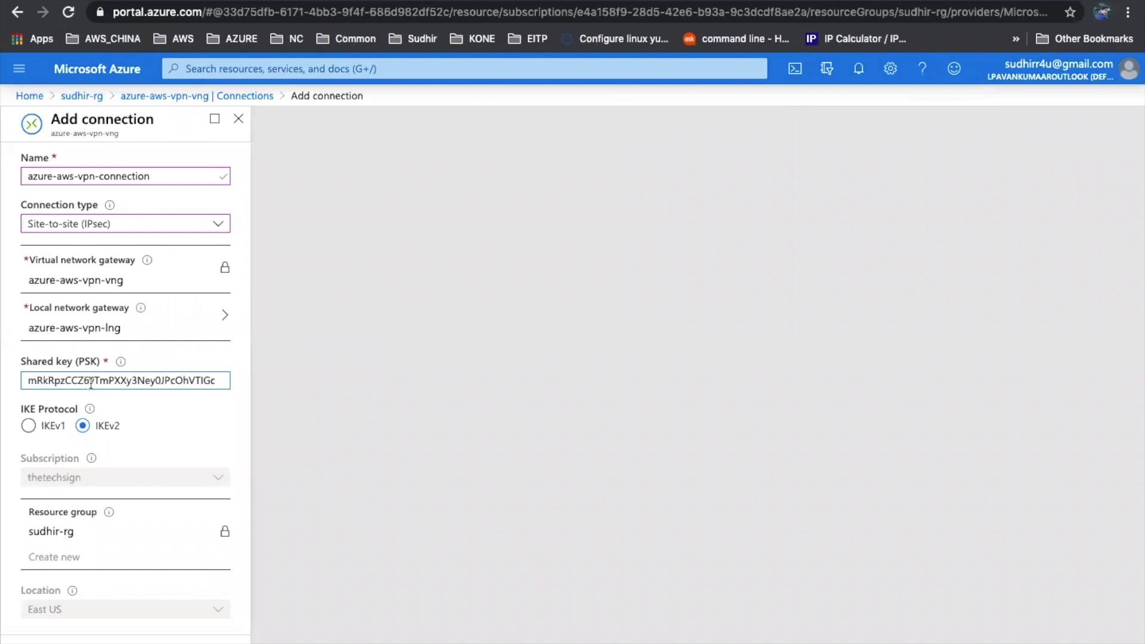
{"action": "scroll", "coordinate": [214, 439], "scroll_direction": "down", "scroll_amount": 1}
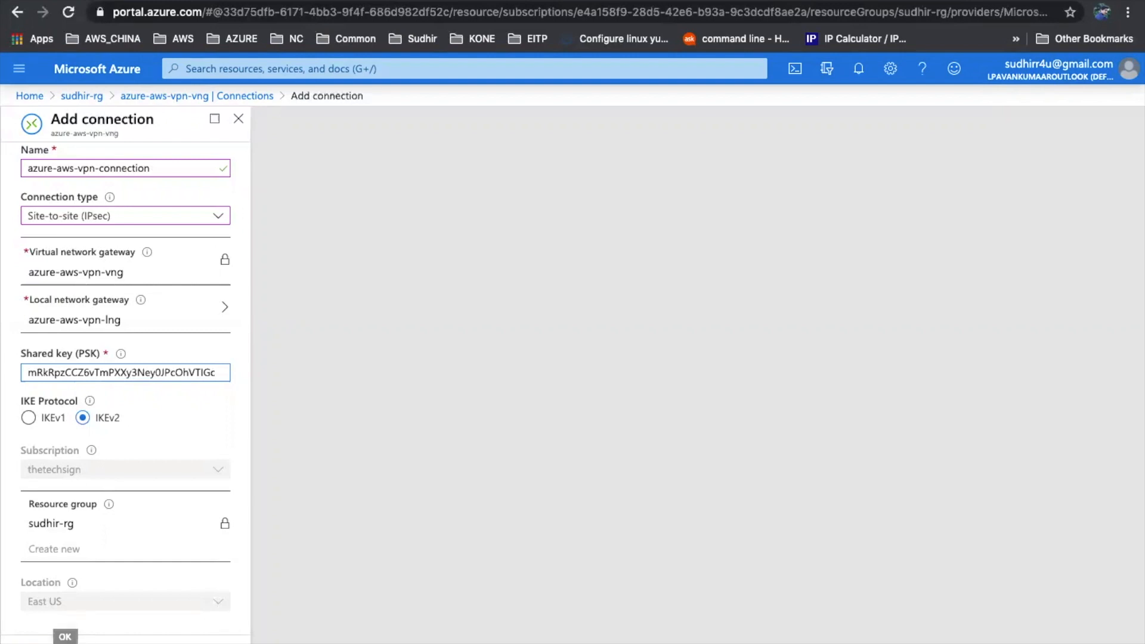
{"action": "left_click", "coordinate": [98, 639]}
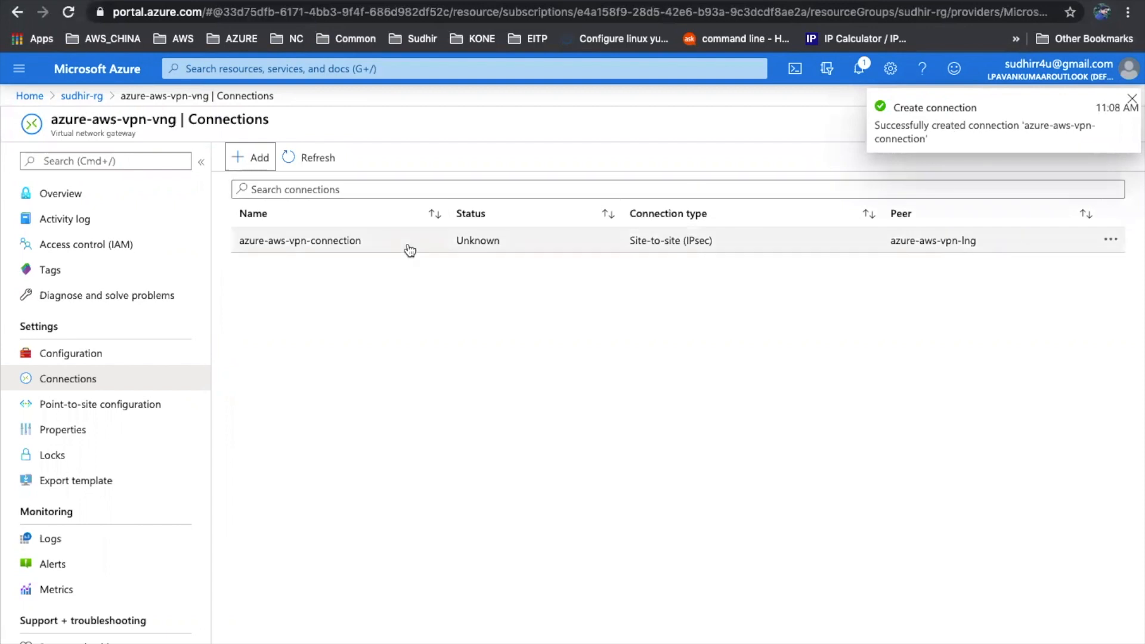
Open azure-aws-vpn-connection from the Connections list to check its status.
{"action": "left_click", "coordinate": [356, 247]}
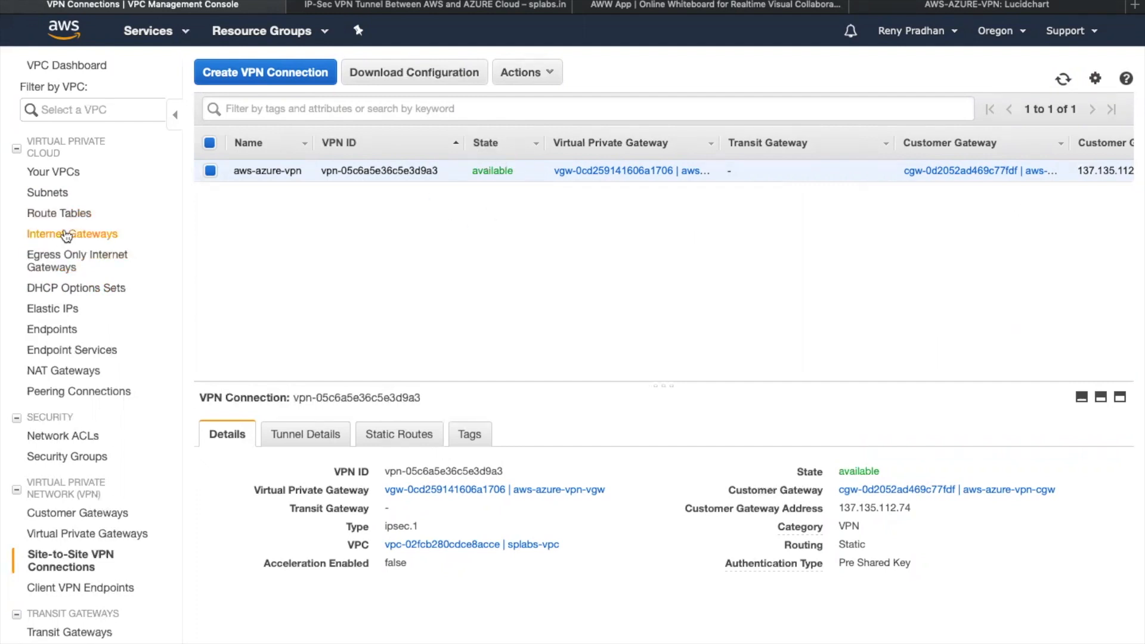
Select the Splabs-RT-Priv route table, check its subnet association and view its routes.
{"action": "left_click", "coordinate": [58, 214]}
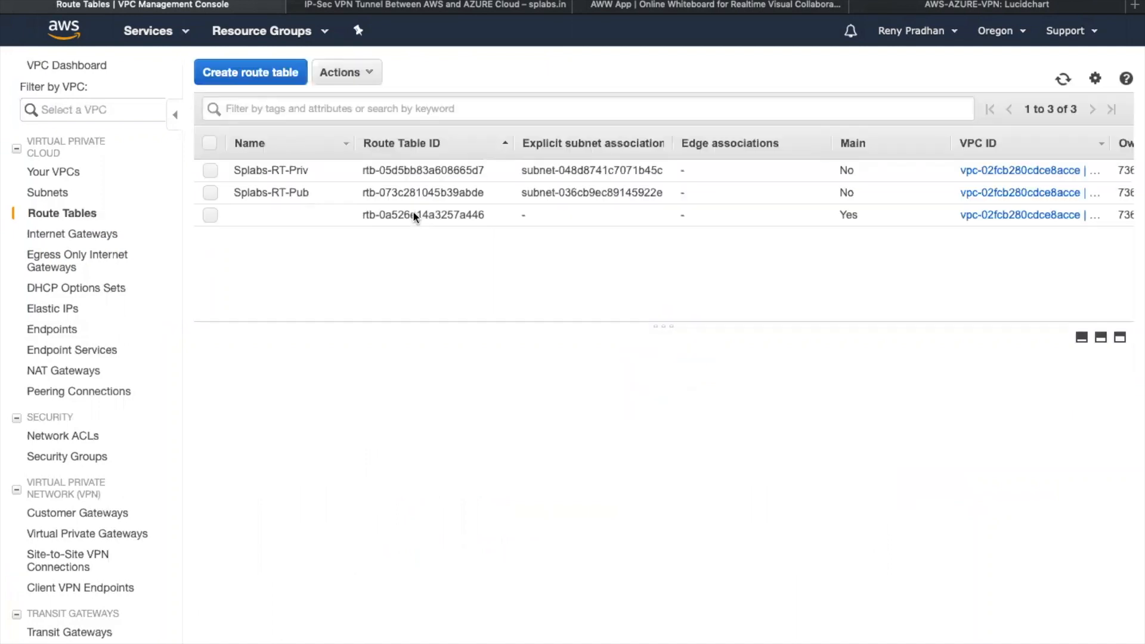
{"action": "left_click", "coordinate": [210, 171]}
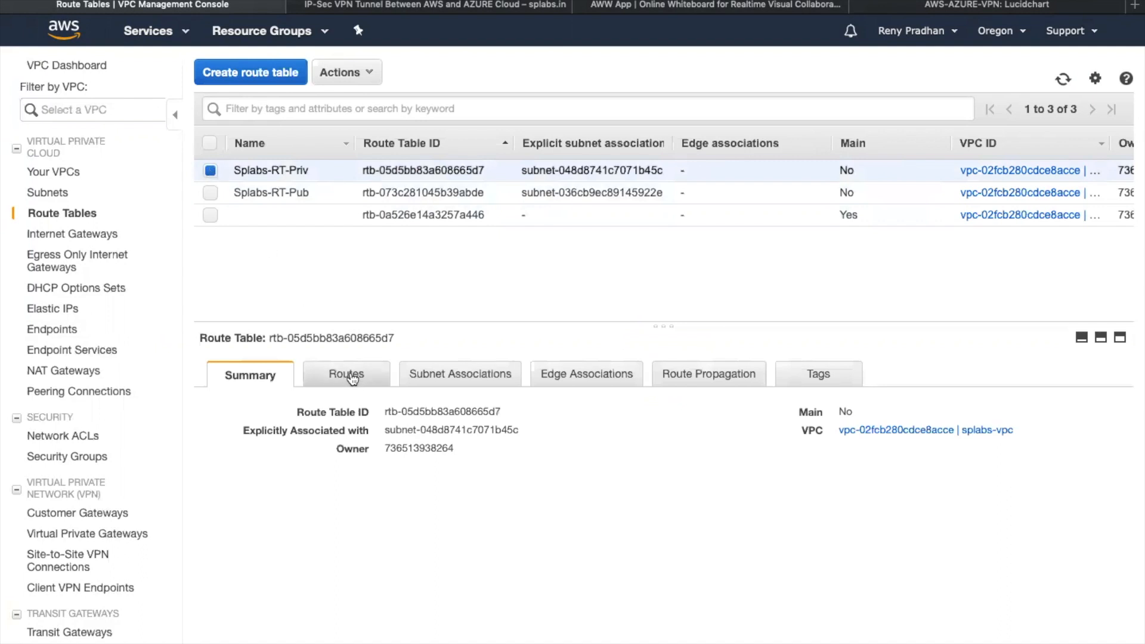
{"action": "left_click", "coordinate": [435, 382]}
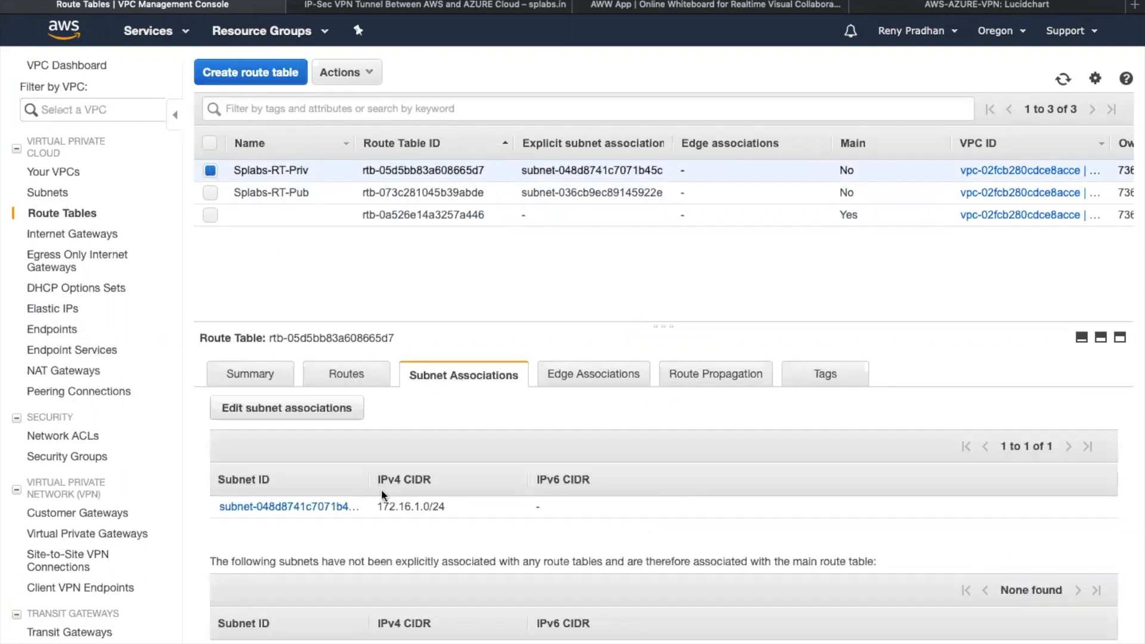
{"action": "left_click_drag", "start_coordinate": [366, 484], "coordinate": [517, 494]}
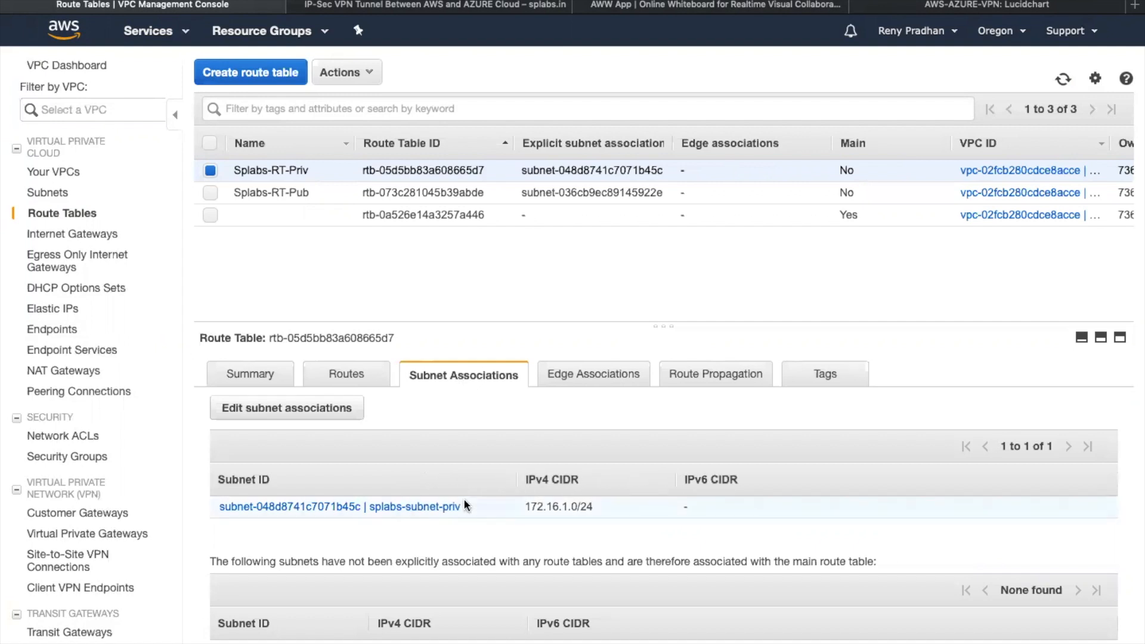
{"action": "left_click", "coordinate": [344, 378]}
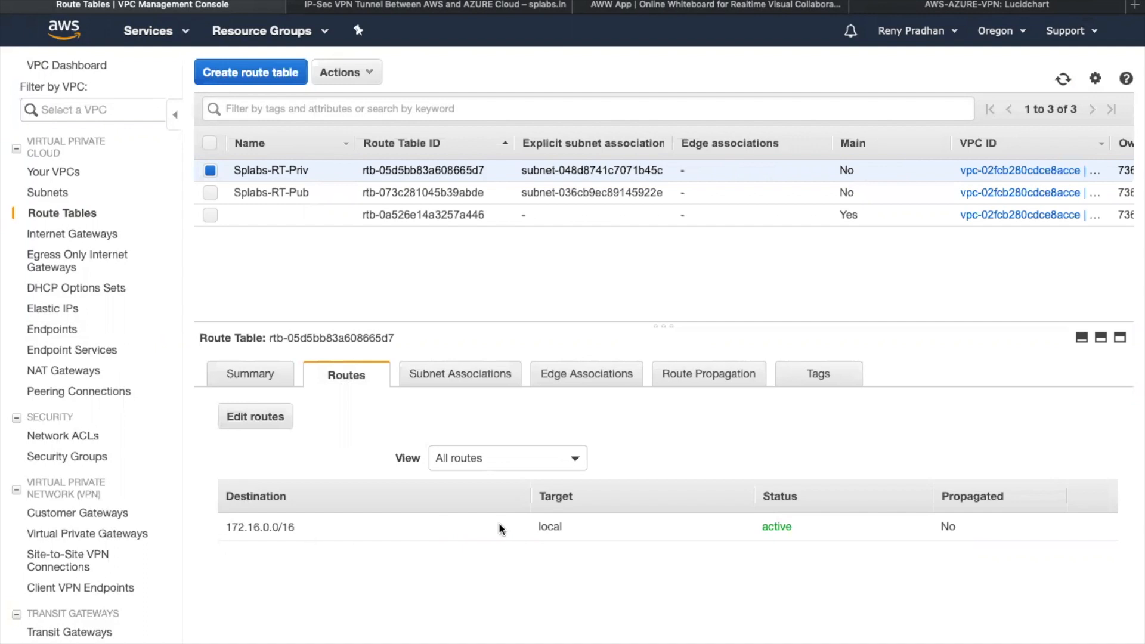
Add a 10.0.0.0/16 route targeting the aws-azure-vpn-vgw virtual private gateway and save.
{"action": "left_click", "coordinate": [260, 421]}
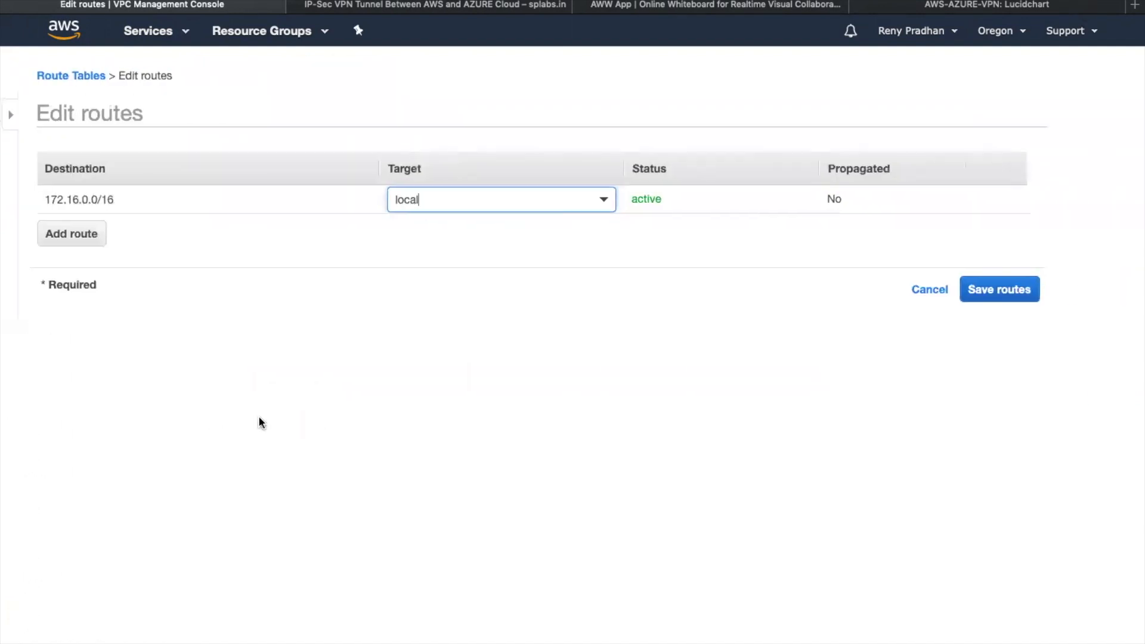
{"action": "left_click", "coordinate": [53, 234]}
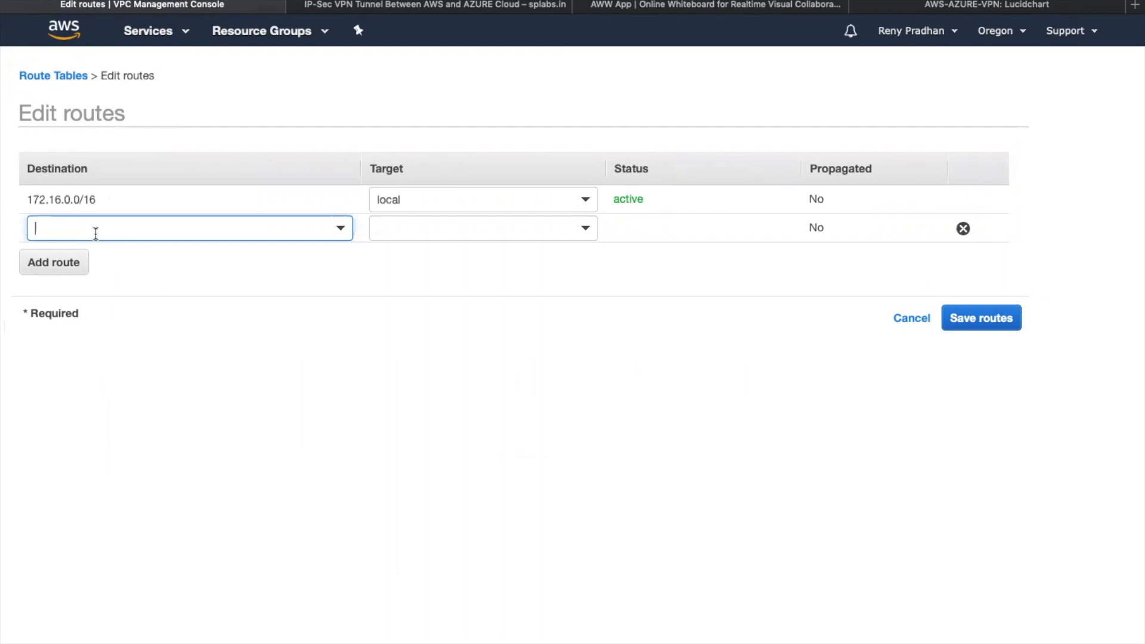
{"action": "type", "text": "10"}
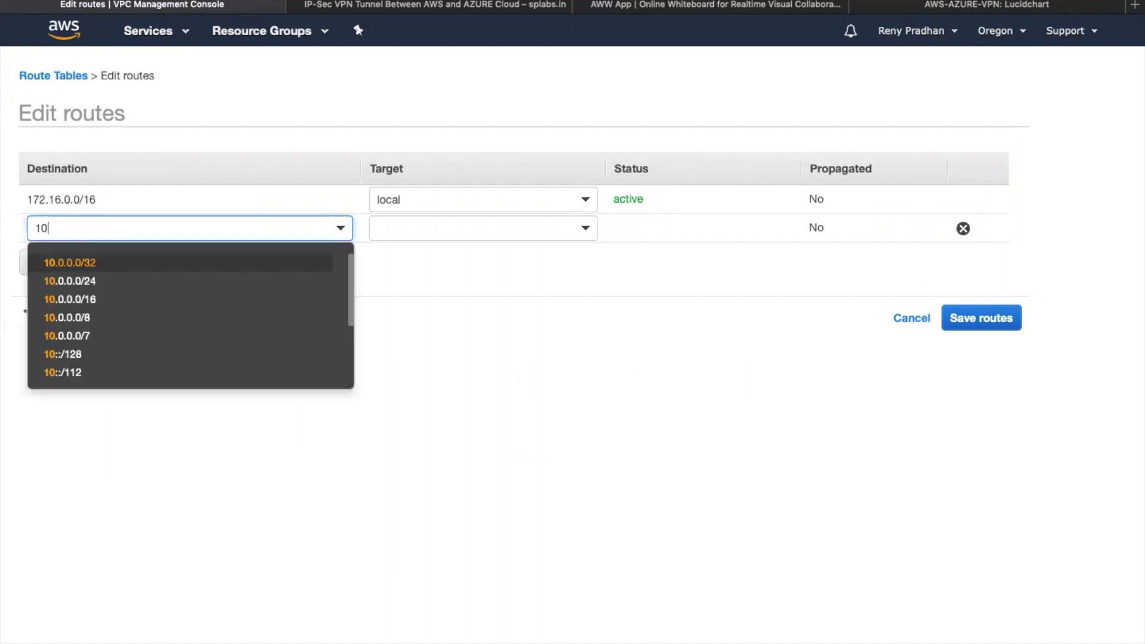
{"action": "type", "text": ".0.0.0/16"}
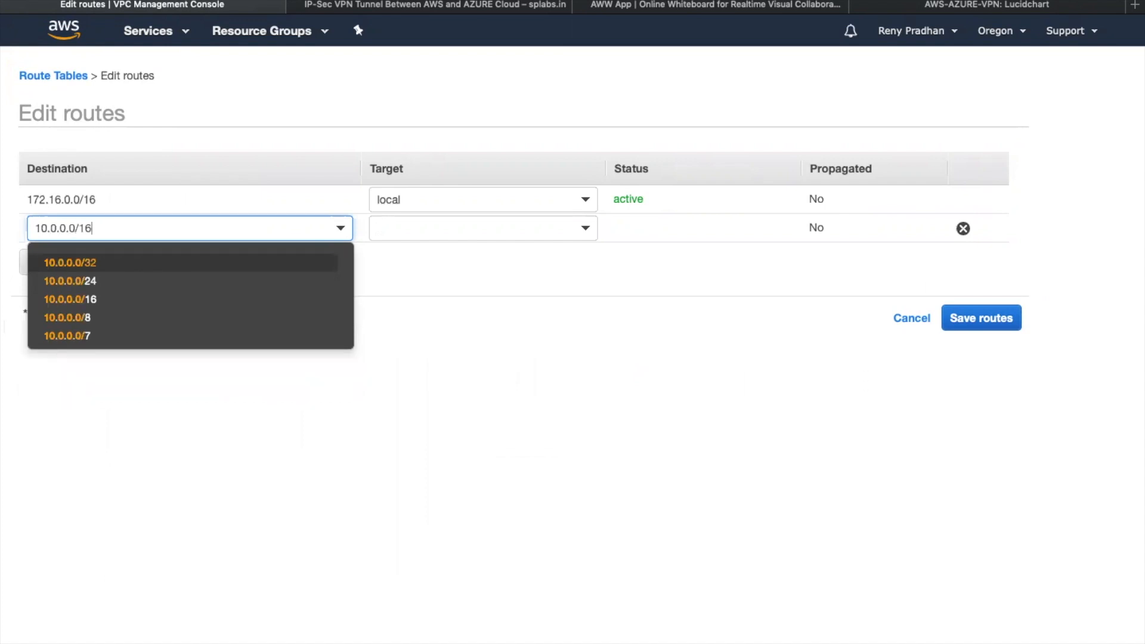
{"action": "key", "text": "Return"}
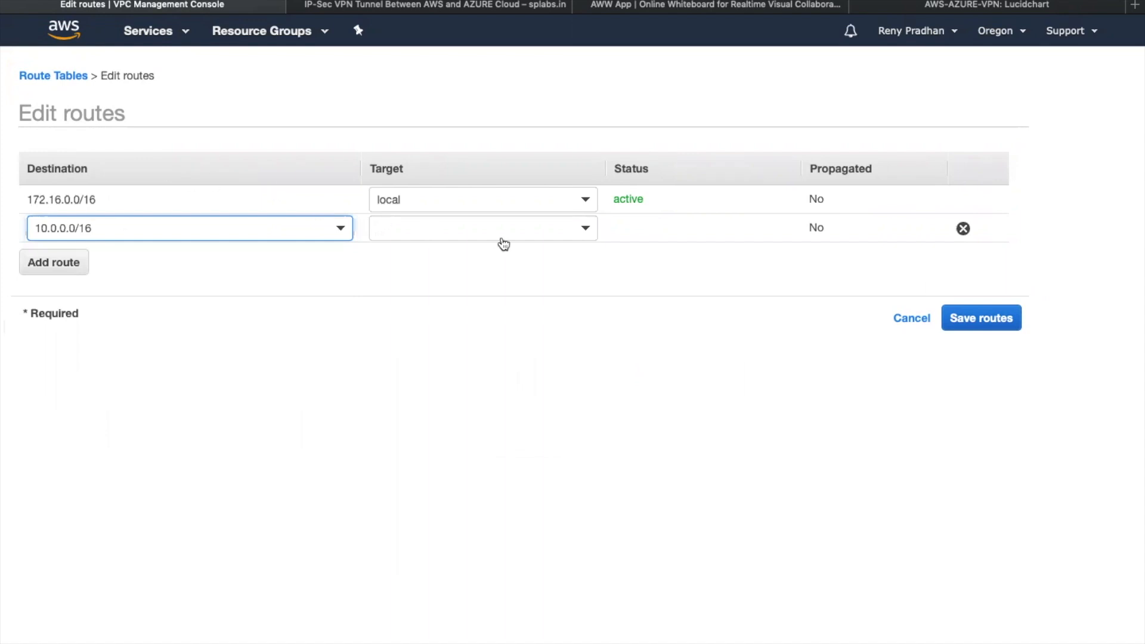
{"action": "left_click", "coordinate": [584, 232]}
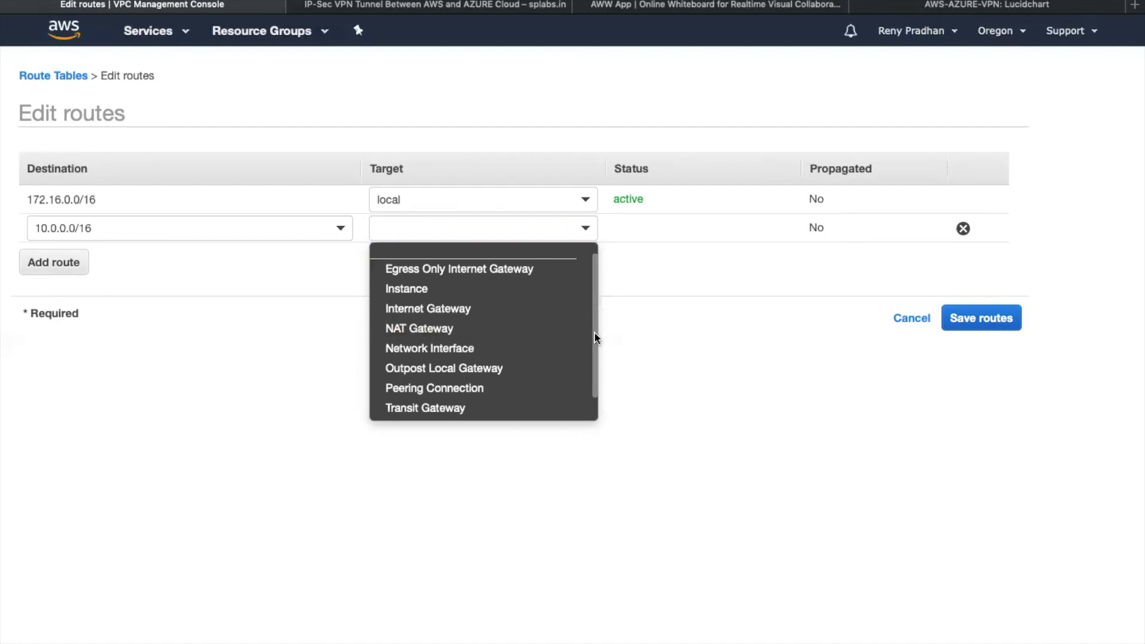
{"action": "scroll", "coordinate": [595, 358], "scroll_direction": "down", "scroll_amount": 1}
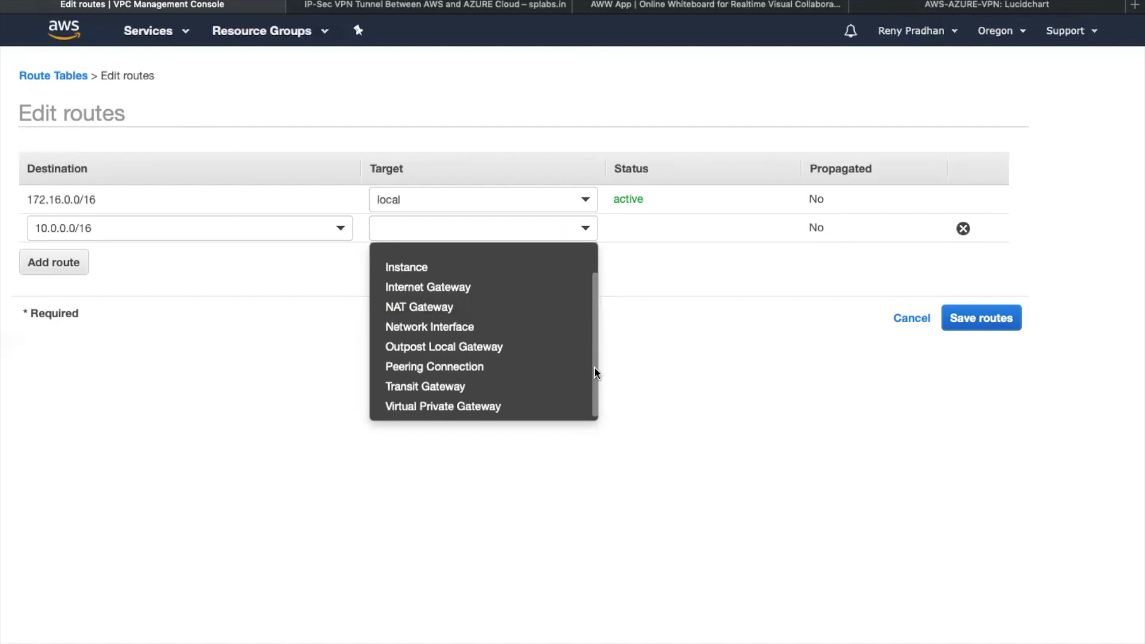
{"action": "left_click", "coordinate": [476, 408]}
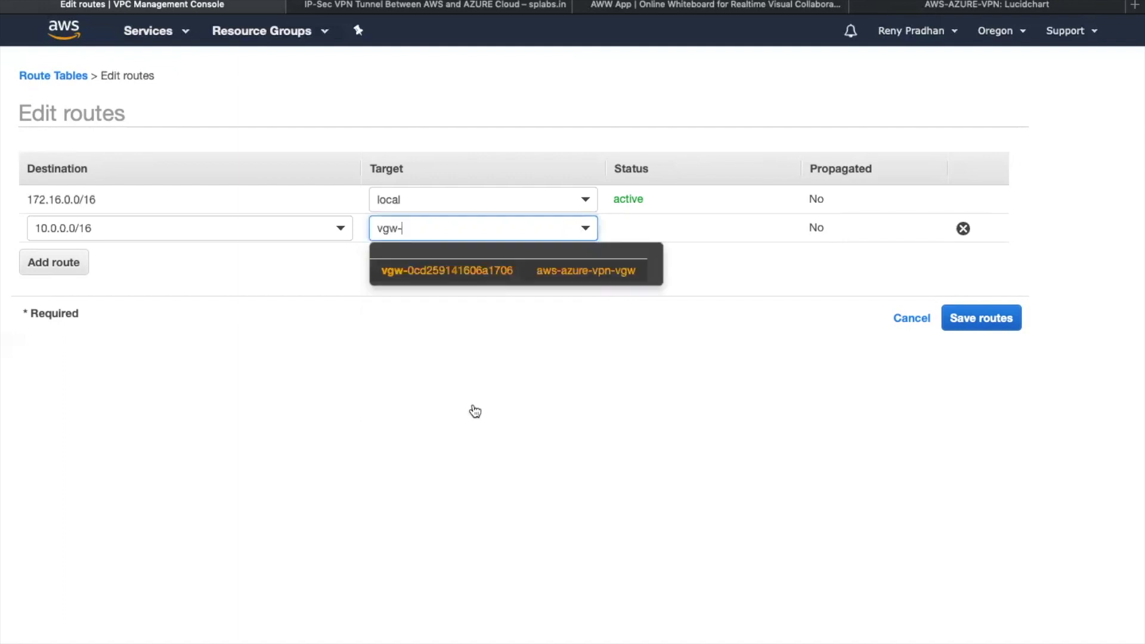
{"action": "left_click", "coordinate": [459, 272]}
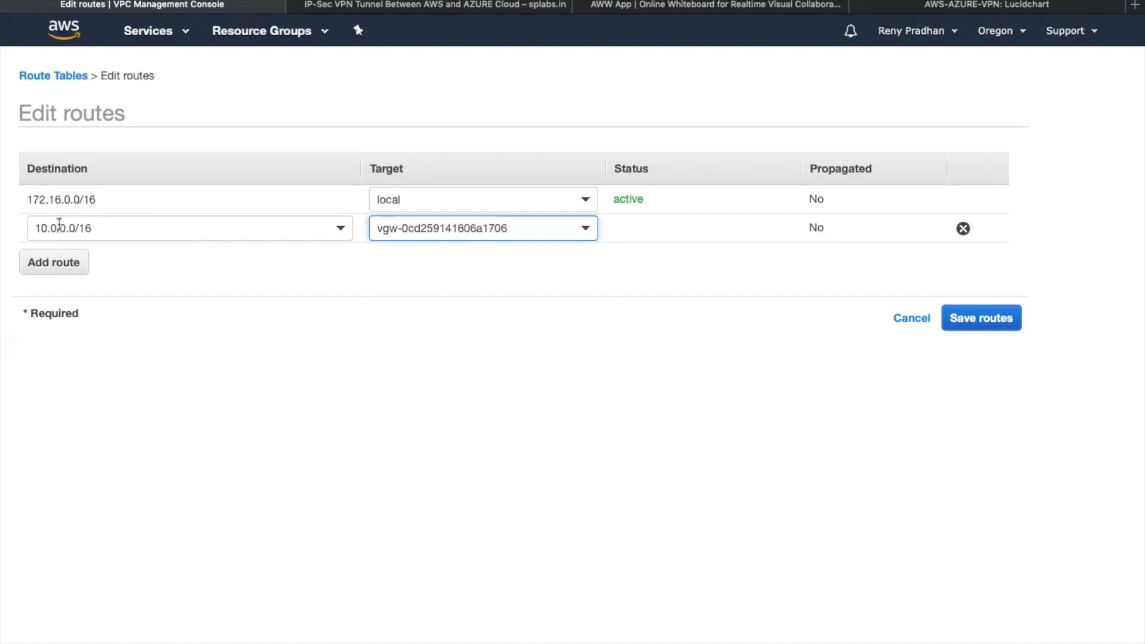
{"action": "left_click", "coordinate": [979, 326]}
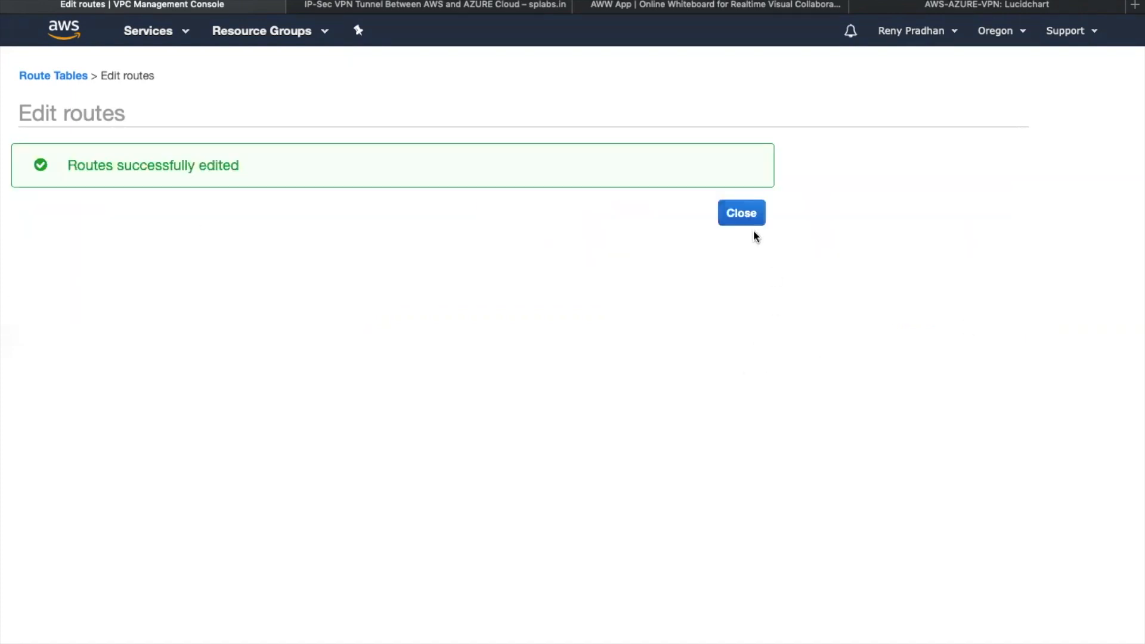
{"action": "left_click", "coordinate": [743, 214]}
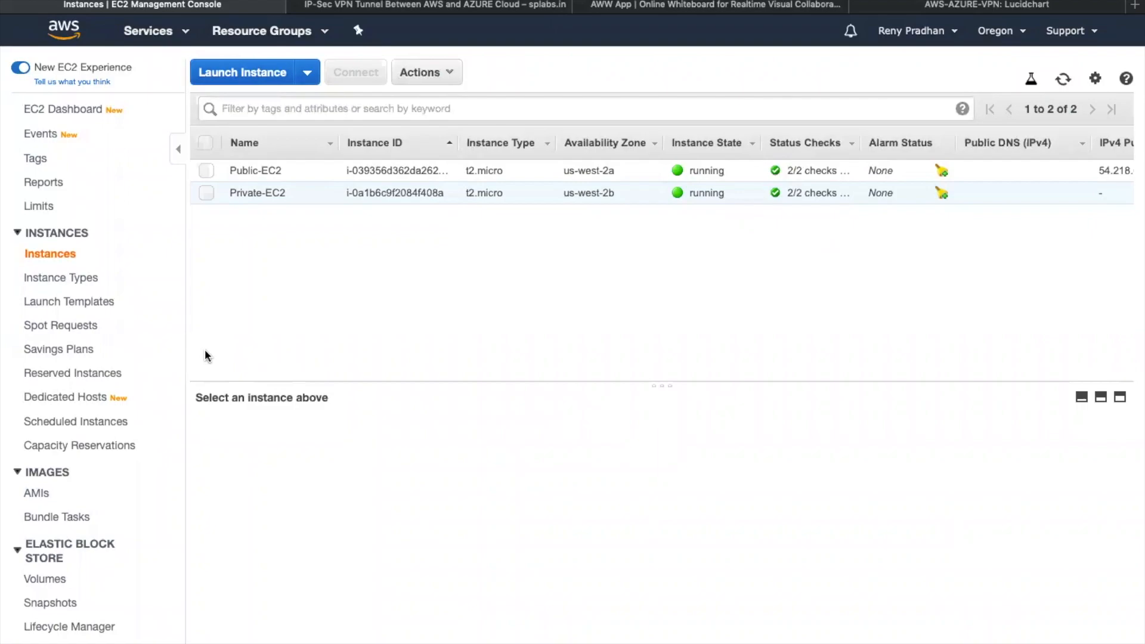
Ping the Azure VM at 10.0.1.4 from the Mac terminal and stop after all requests time out.
{"action": "key", "text": "ctrl+Left"}
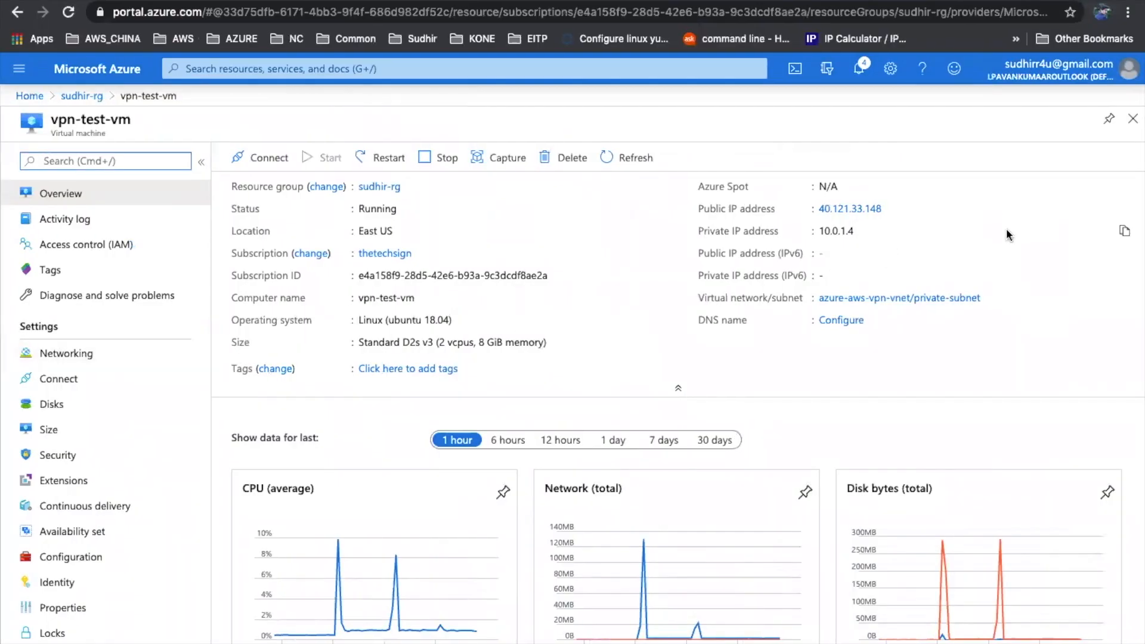
{"action": "left_click", "coordinate": [1126, 231]}
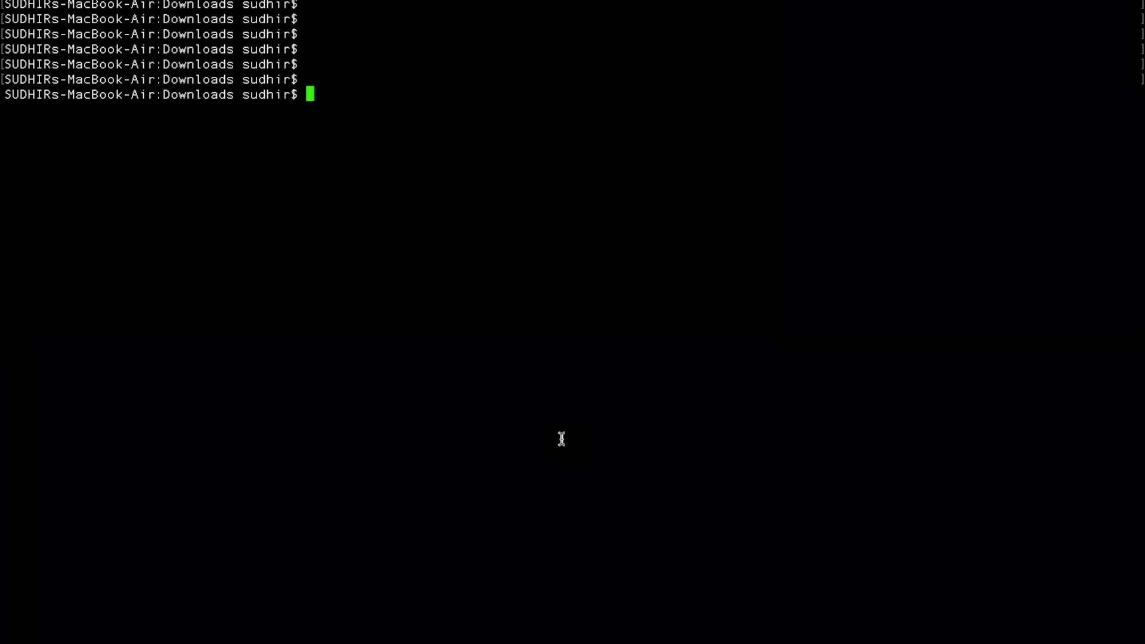
{"action": "type", "text": "ping 10.0.1.4"}
{"action": "key", "text": "Return"}
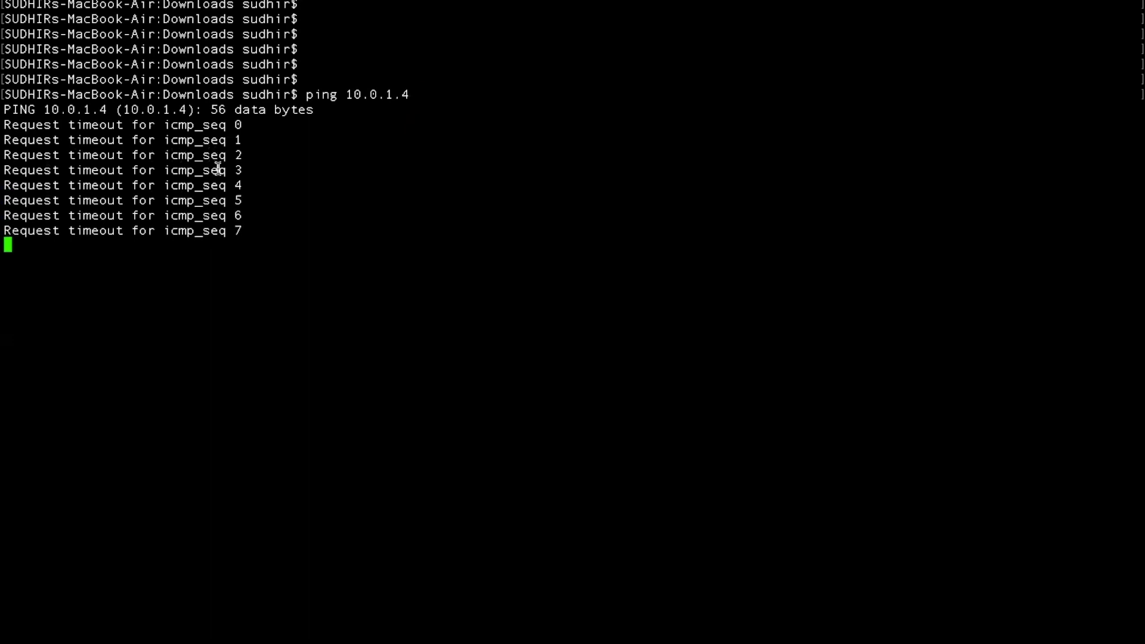
{"action": "key", "text": "ctrl+c"}
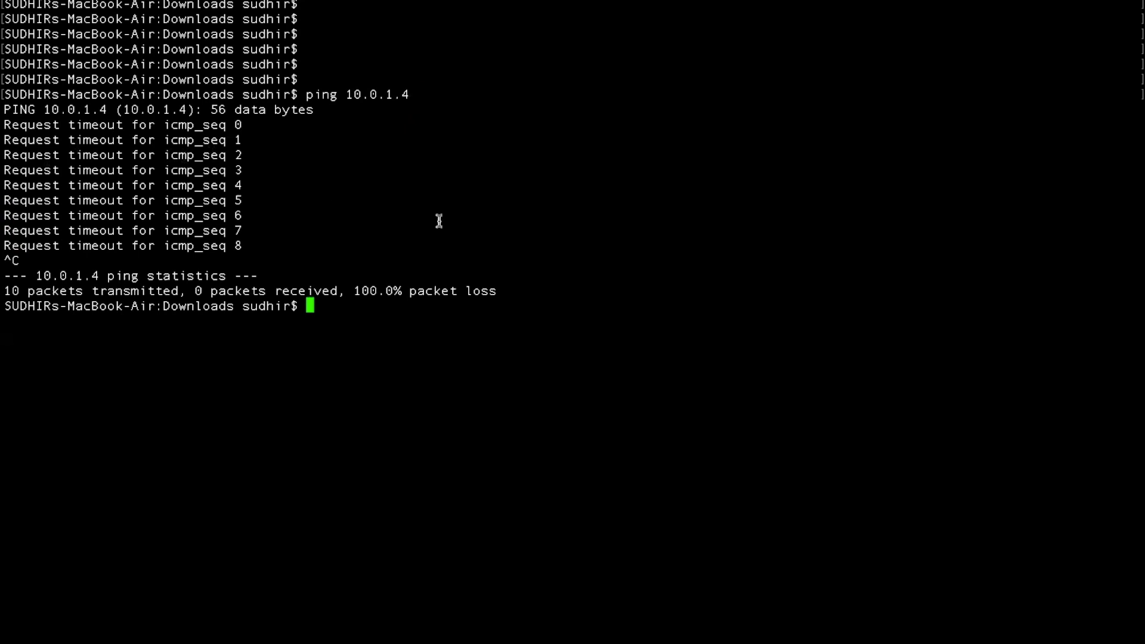
{"action": "double_click", "coordinate": [378, 95]}
{"action": "left_click", "coordinate": [320, 304]}
Copy Public-EC2's public IPv4 address 54.218.60.116 from the EC2 console.
{"action": "key", "text": "ctrl+Right"}
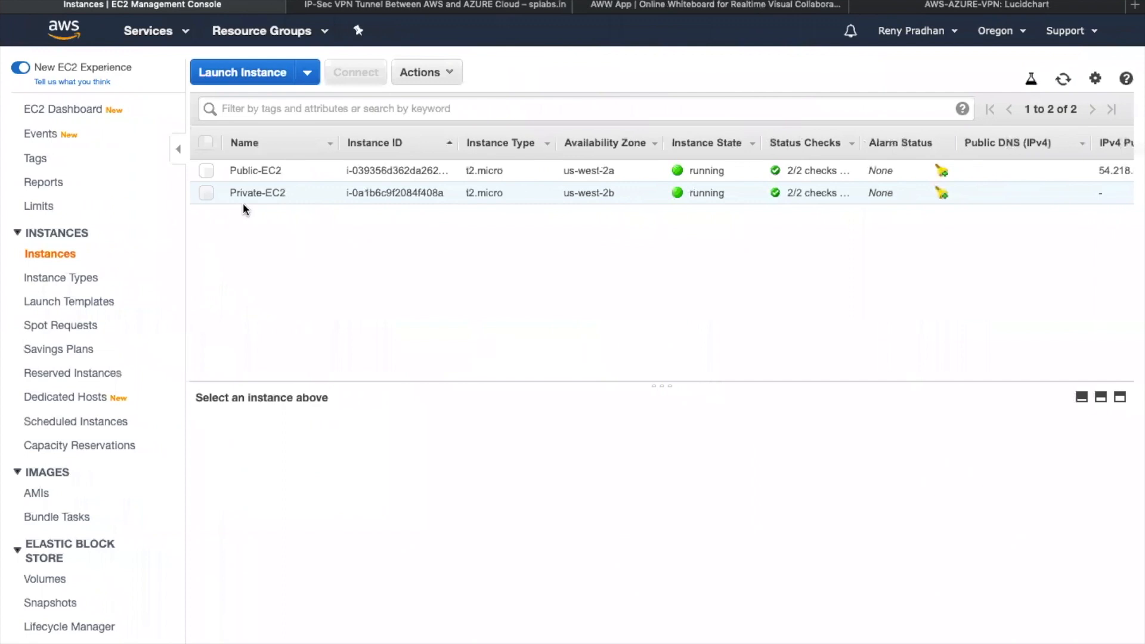
{"action": "left_click", "coordinate": [206, 172]}
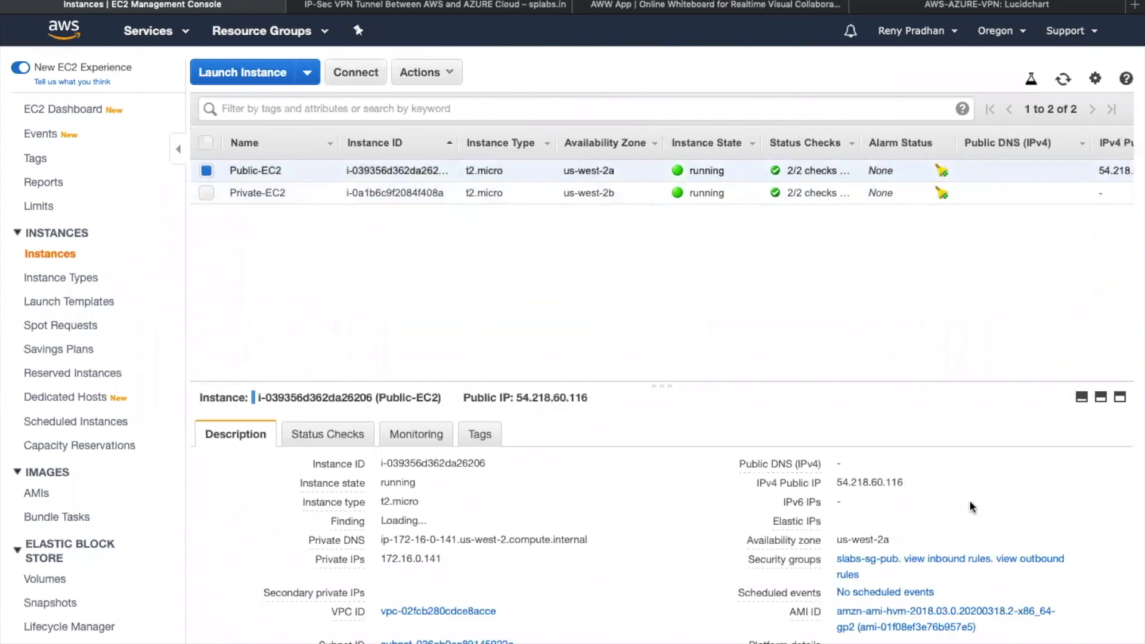
{"action": "left_click", "coordinate": [917, 484]}
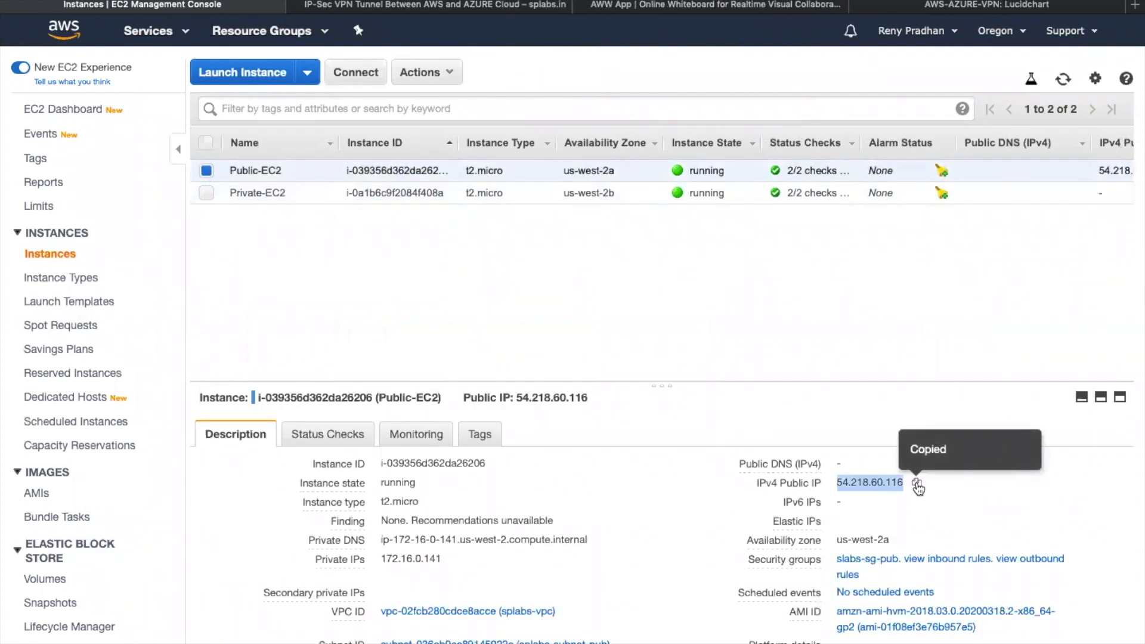
{"action": "key", "text": "ctrl+Left"}
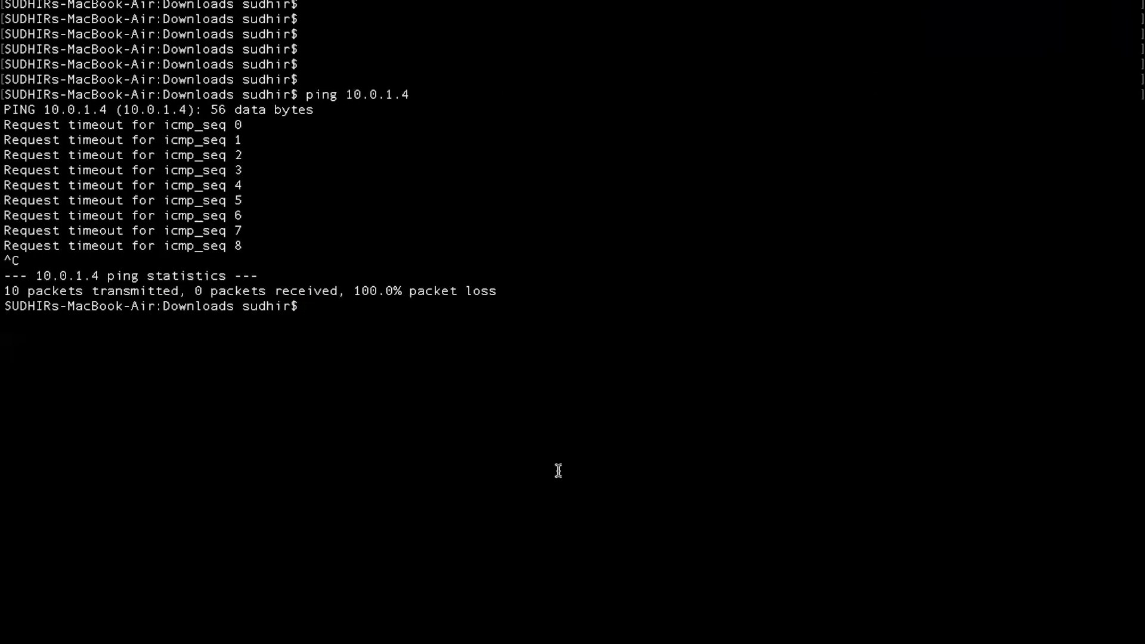
{"action": "type", "text": "ssh -i sl"}
{"action": "key", "text": "Tab"}
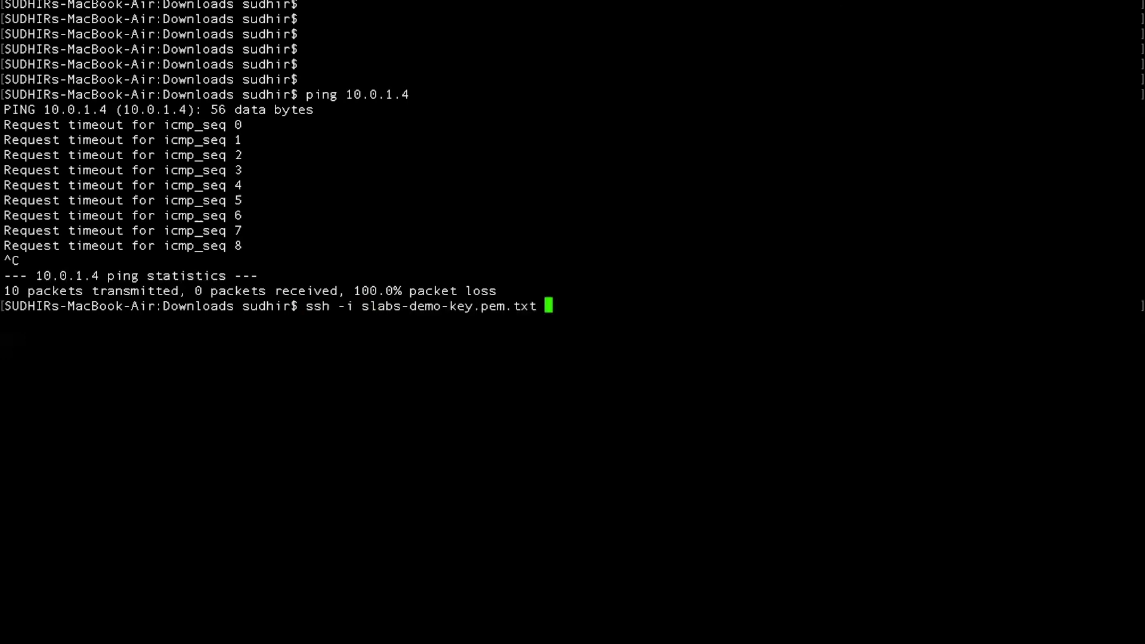
{"action": "type", "text": "ec2-user@"}
{"action": "key", "text": "super+v"}
{"action": "key", "text": "Return"}
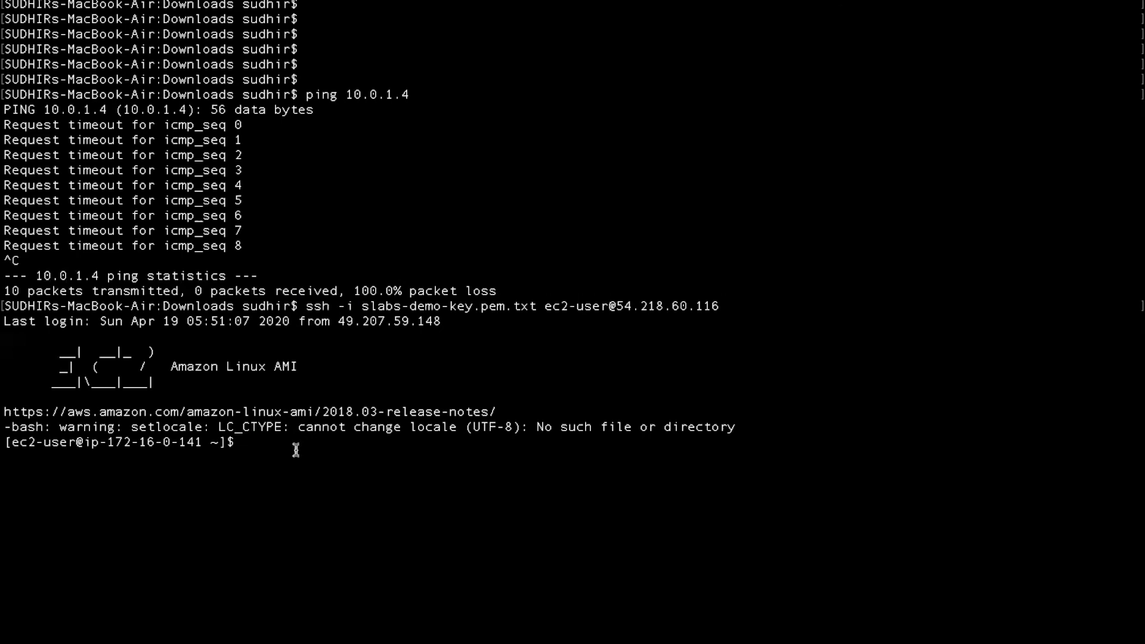
{"action": "key", "text": "ctrl+Right"}
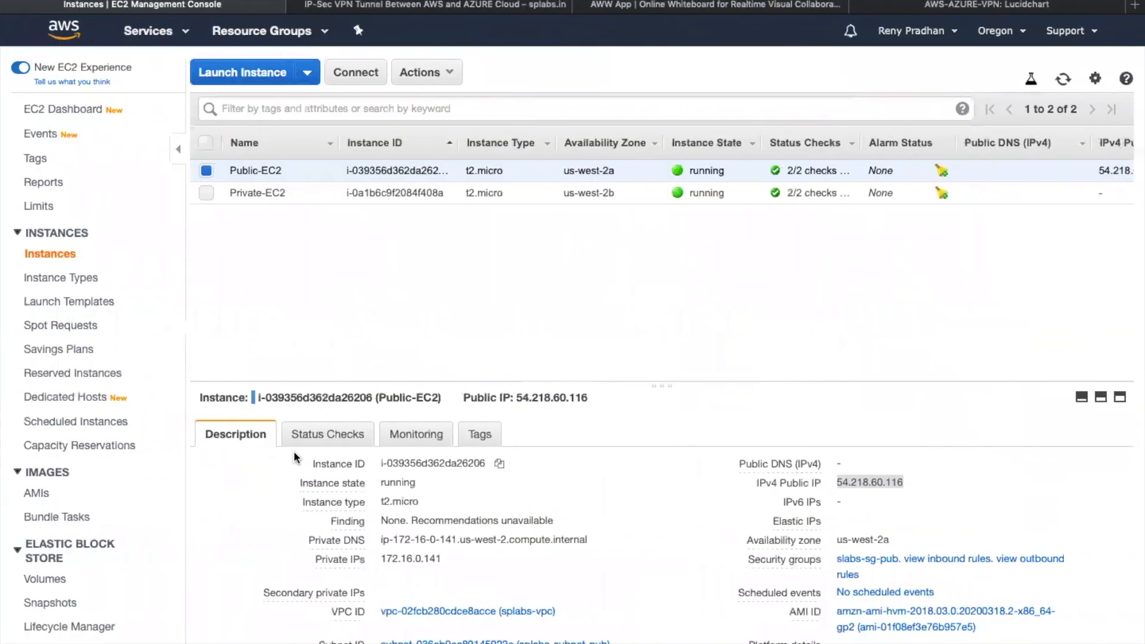
Copy Private-EC2's private IP 172.16.1.170 from the EC2 console.
{"action": "left_click", "coordinate": [207, 171]}
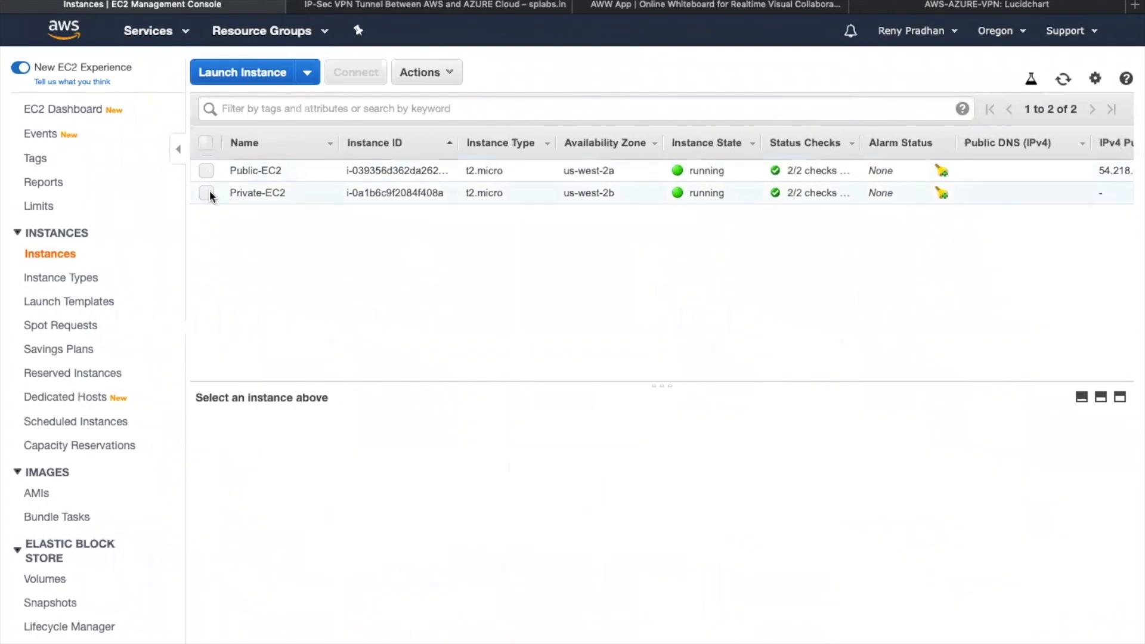
{"action": "left_click", "coordinate": [208, 193]}
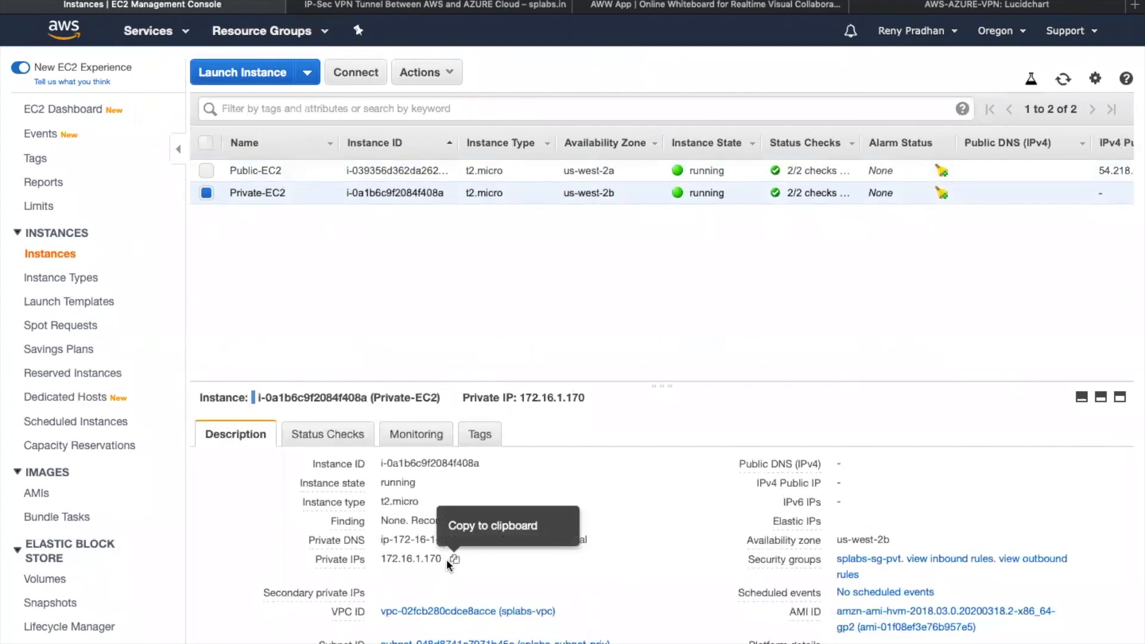
{"action": "left_click", "coordinate": [454, 564]}
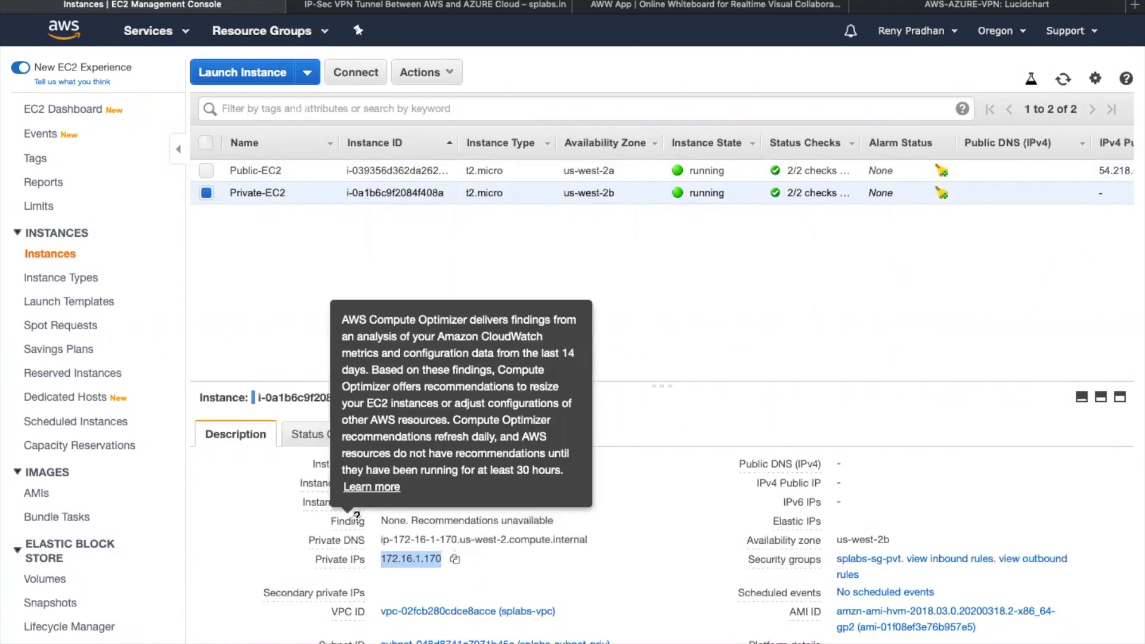
{"action": "key", "text": "ctrl+Left"}
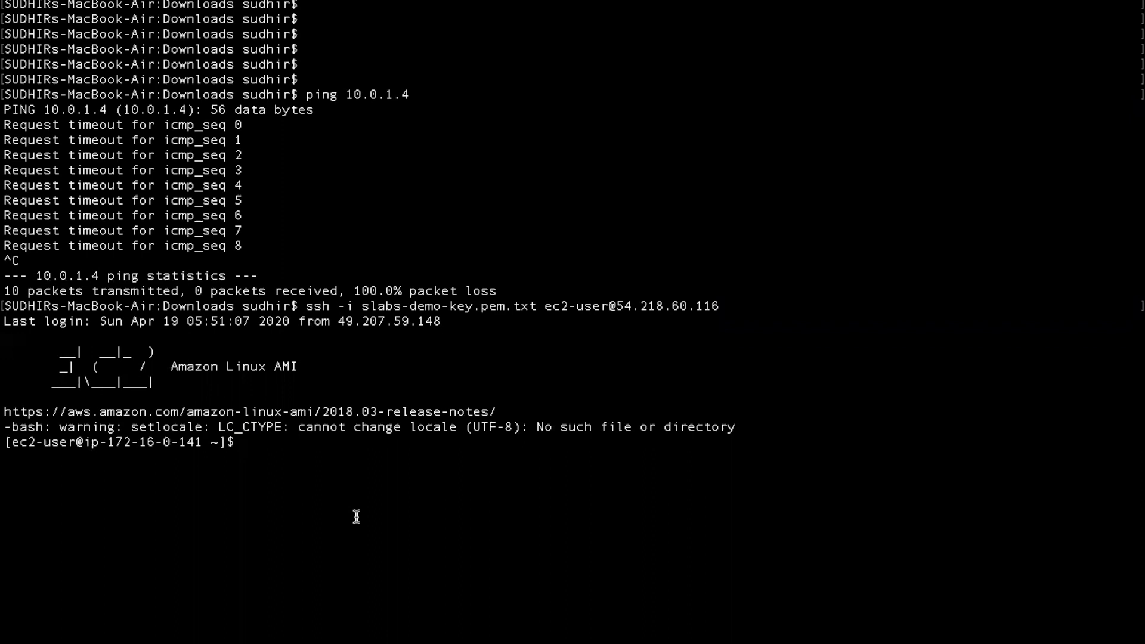
{"action": "type", "text": "ssh -i key ec2-user"}
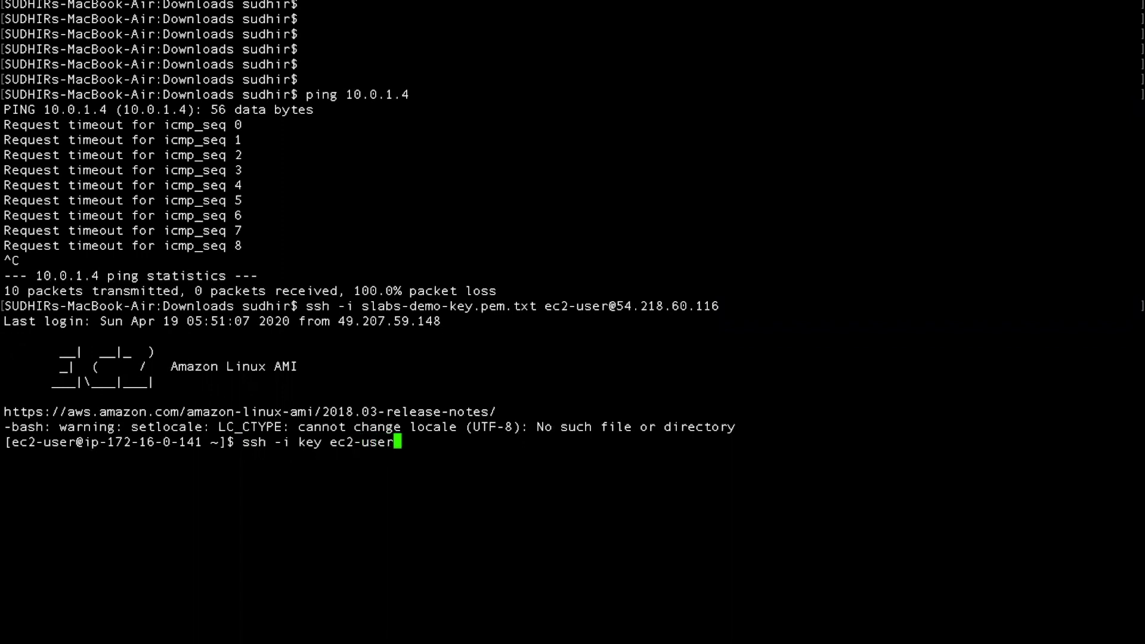
{"action": "type", "text": "@"}
{"action": "key", "text": "super+v"}
{"action": "key", "text": "Return"}
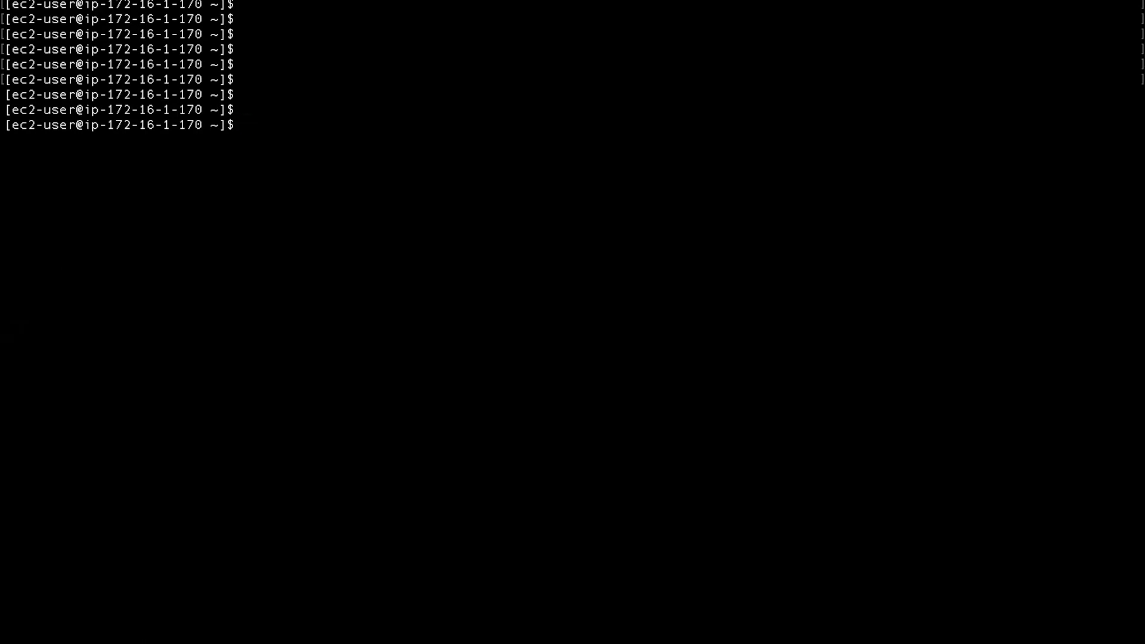
{"action": "type", "text": "ping"}
{"action": "key", "text": "ctrl+Right"}
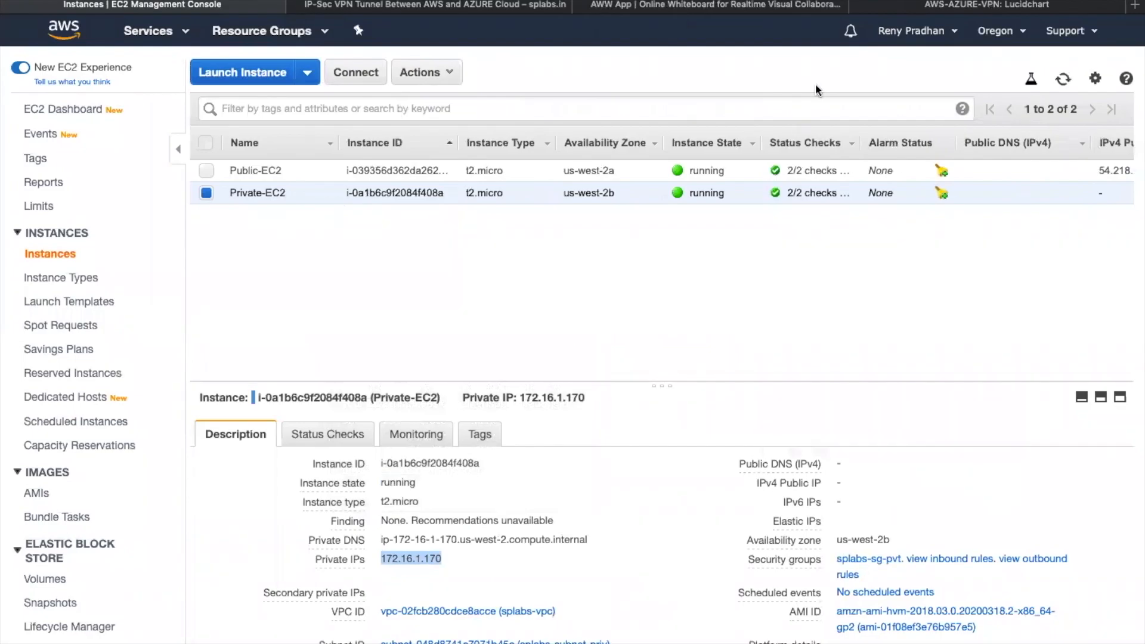
Ping 10.0.1.4 from Private-EC2 and stop after 15 replies with 0% loss.
{"action": "key", "text": "ctrl+Right"}
{"action": "key", "text": "ctrl+Right"}
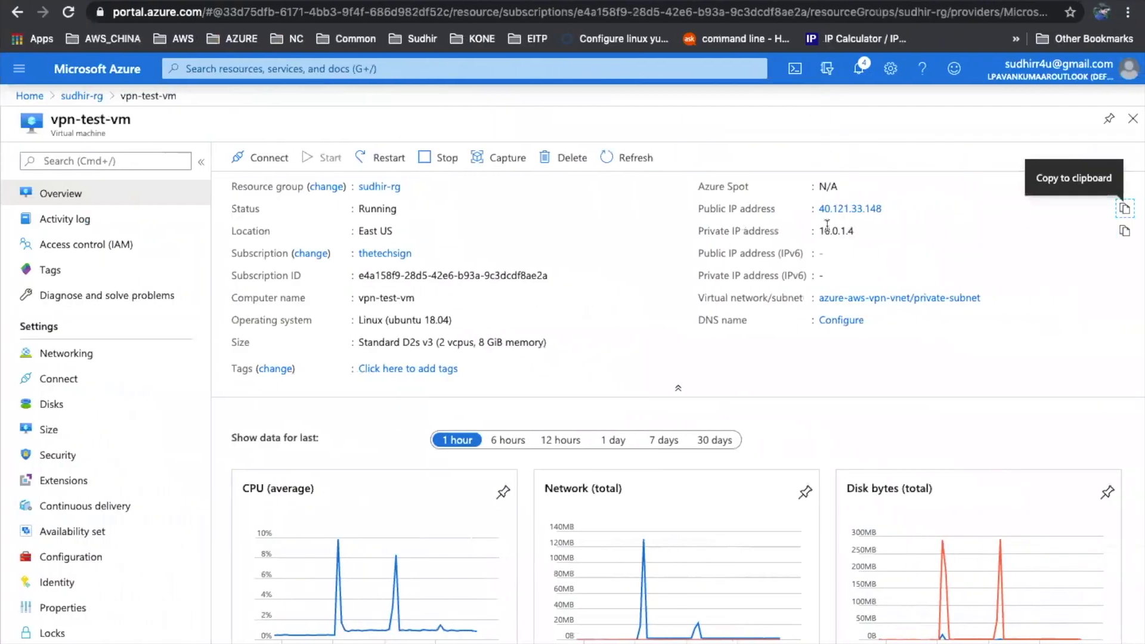
{"action": "left_click", "coordinate": [1125, 233]}
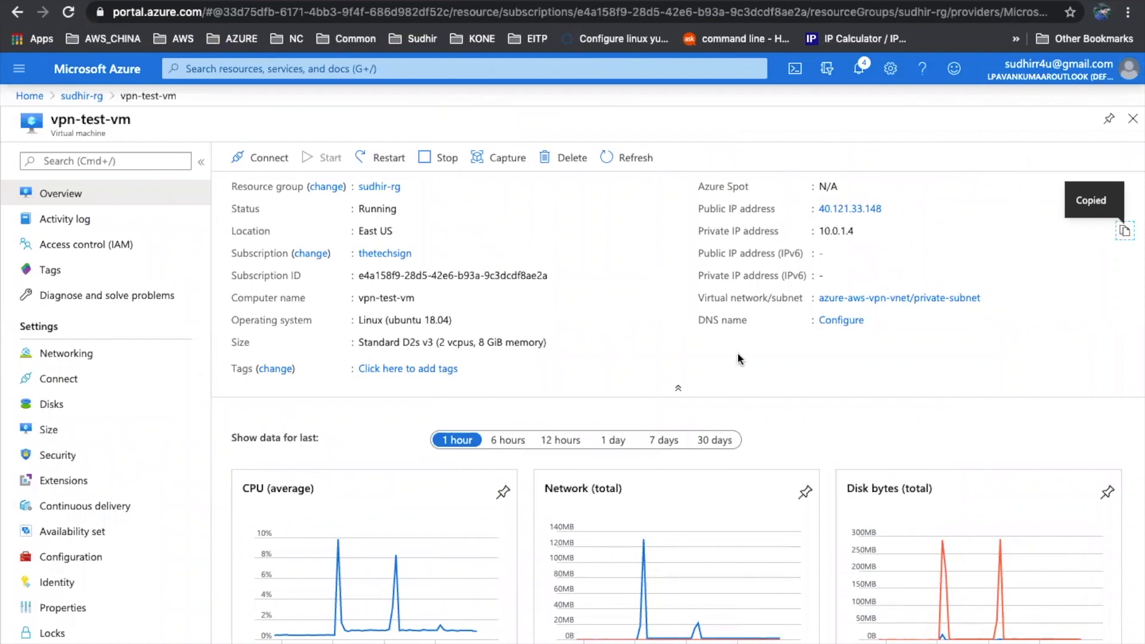
{"action": "key", "text": "ctrl+Left"}
{"action": "key", "text": "ctrl+Left"}
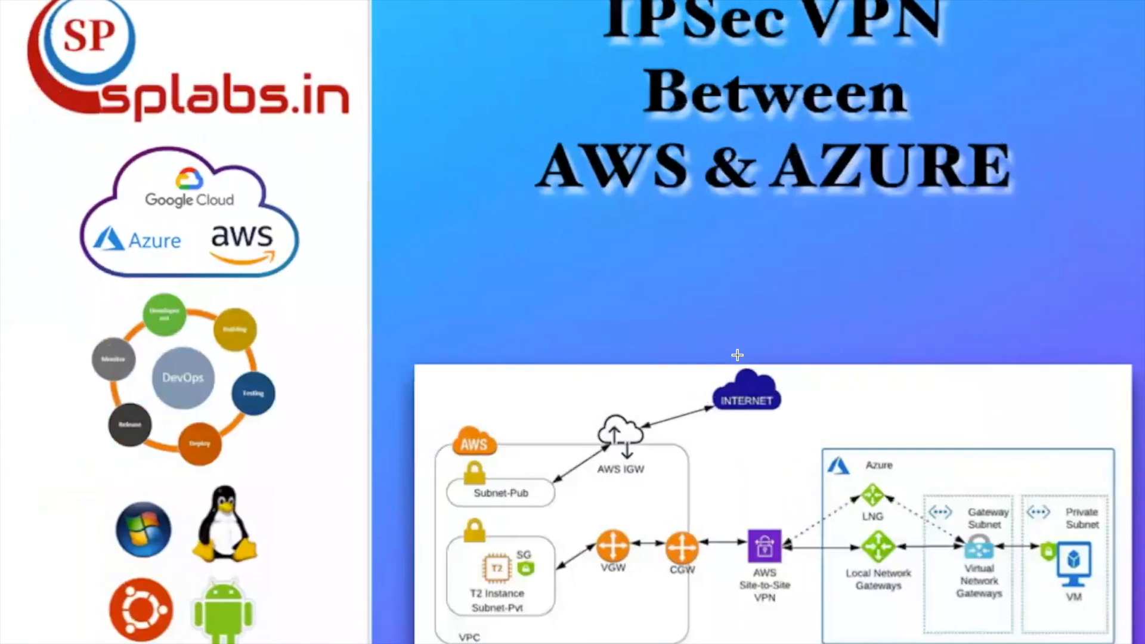
{"action": "key", "text": "ctrl+Left"}
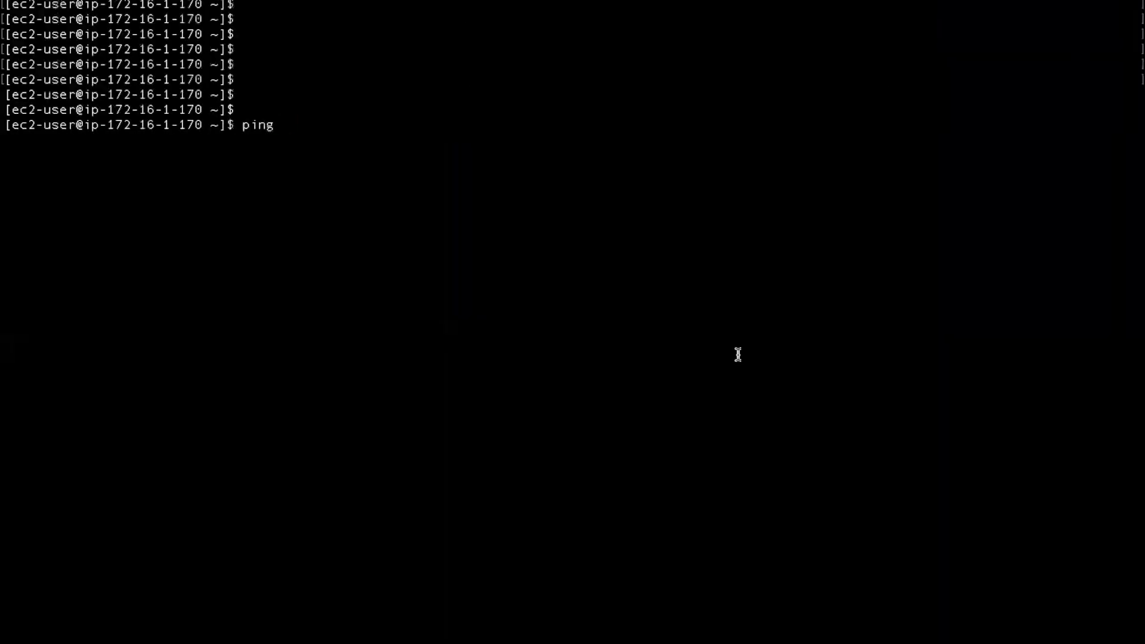
{"action": "key", "text": "super+v"}
{"action": "key", "text": "Return"}
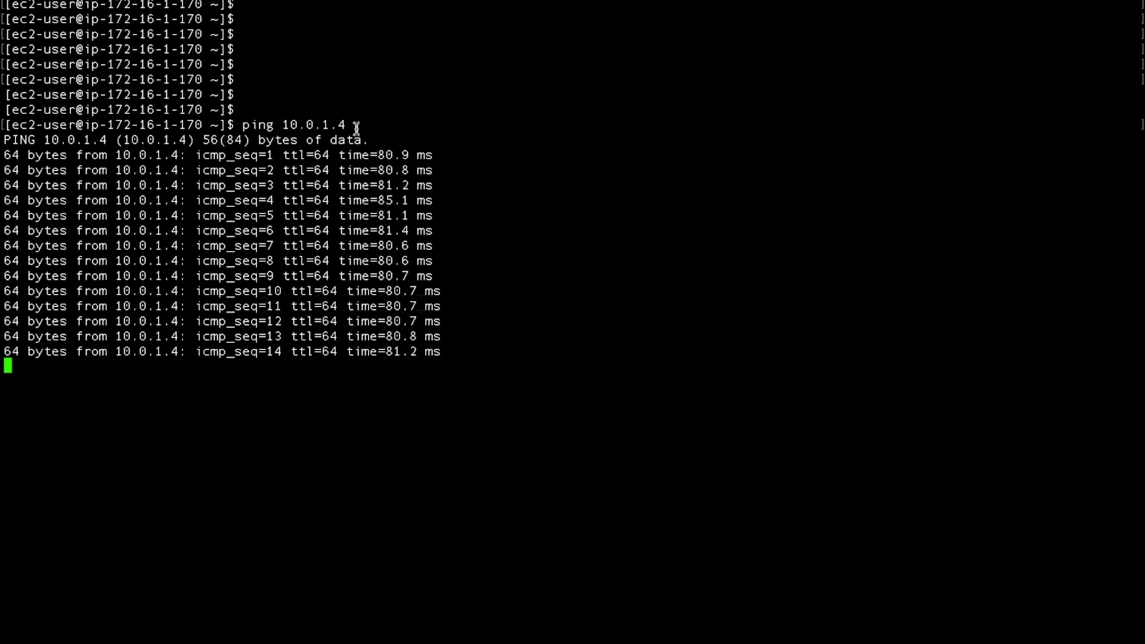
{"action": "key", "text": "ctrl+c"}
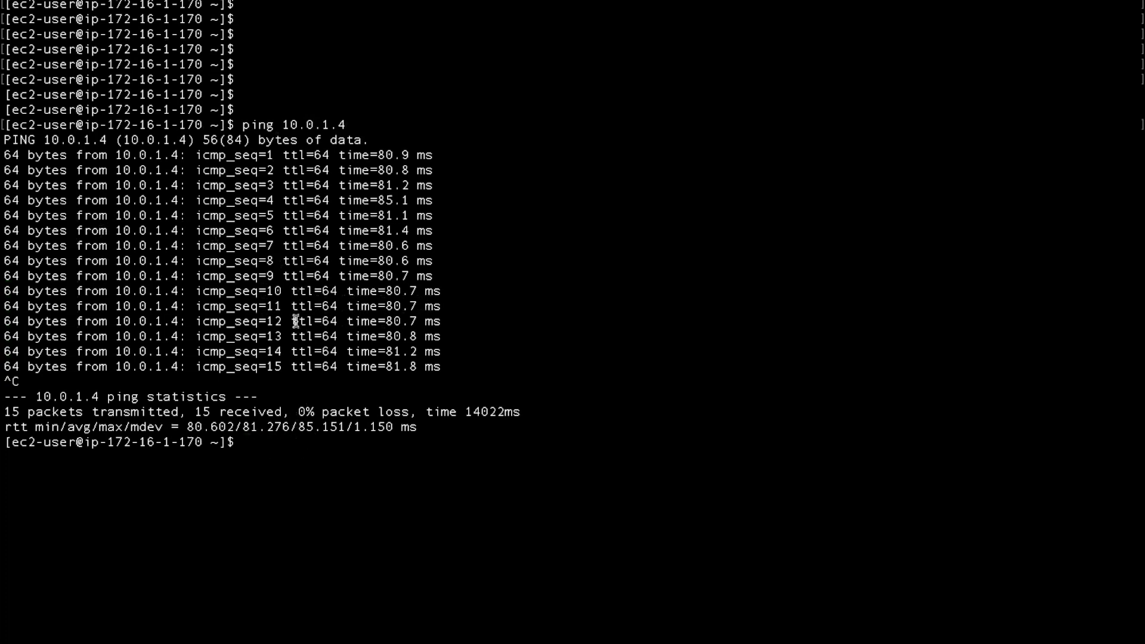
Ping google.com from Private-EC2, then type ssh vpnuser@ at the prompt.
{"action": "type", "text": "ping google."}
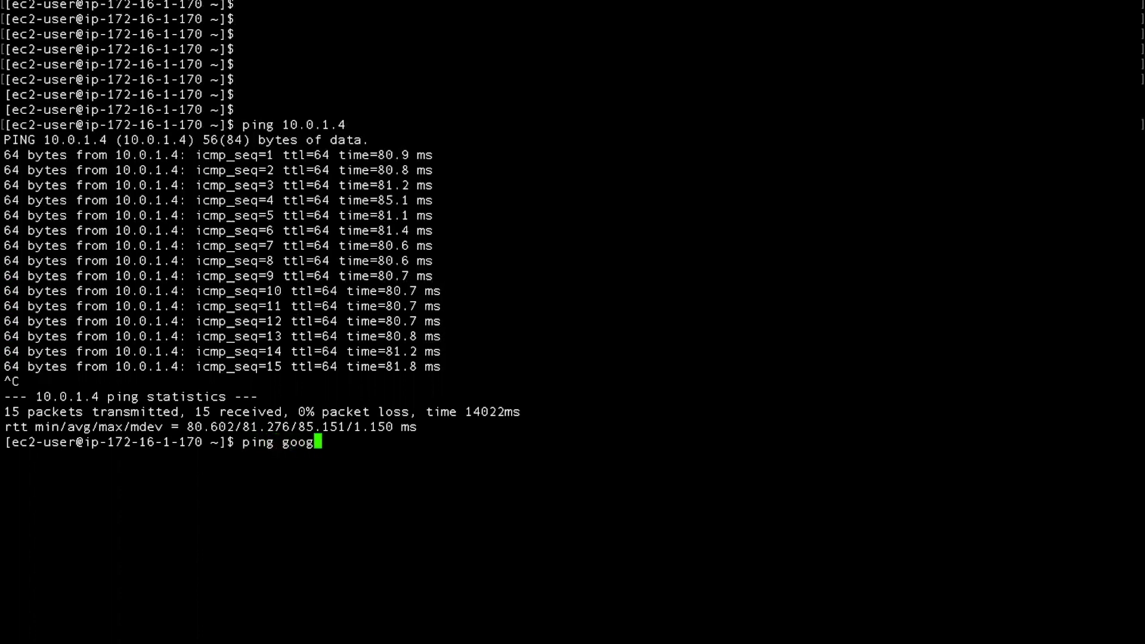
{"action": "type", "text": "com"}
{"action": "key", "text": "Return"}
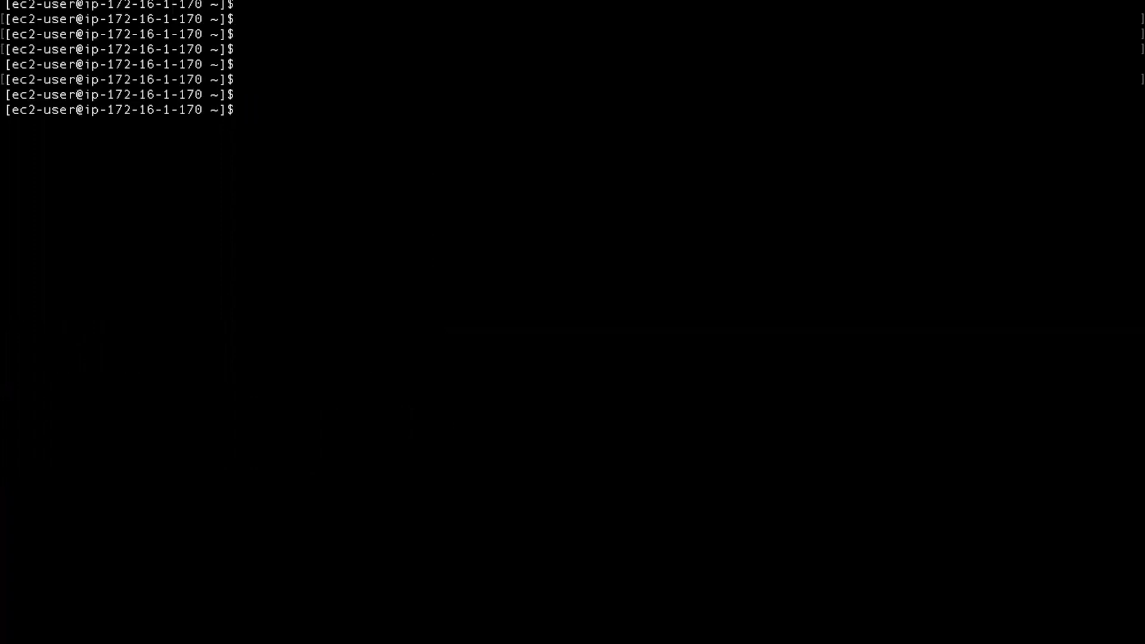
{"action": "type", "text": "ssh -i"}
{"action": "key", "text": "BackSpace"}
{"action": "key", "text": "BackSpace"}
{"action": "key", "text": "BackSpace"}
{"action": "key", "text": "BackSpace"}
{"action": "key", "text": "BackSpace"}
{"action": "key", "text": "BackSpace"}
{"action": "key", "text": "BackSpace"}
{"action": "type", "text": "ssh vpnuser"}
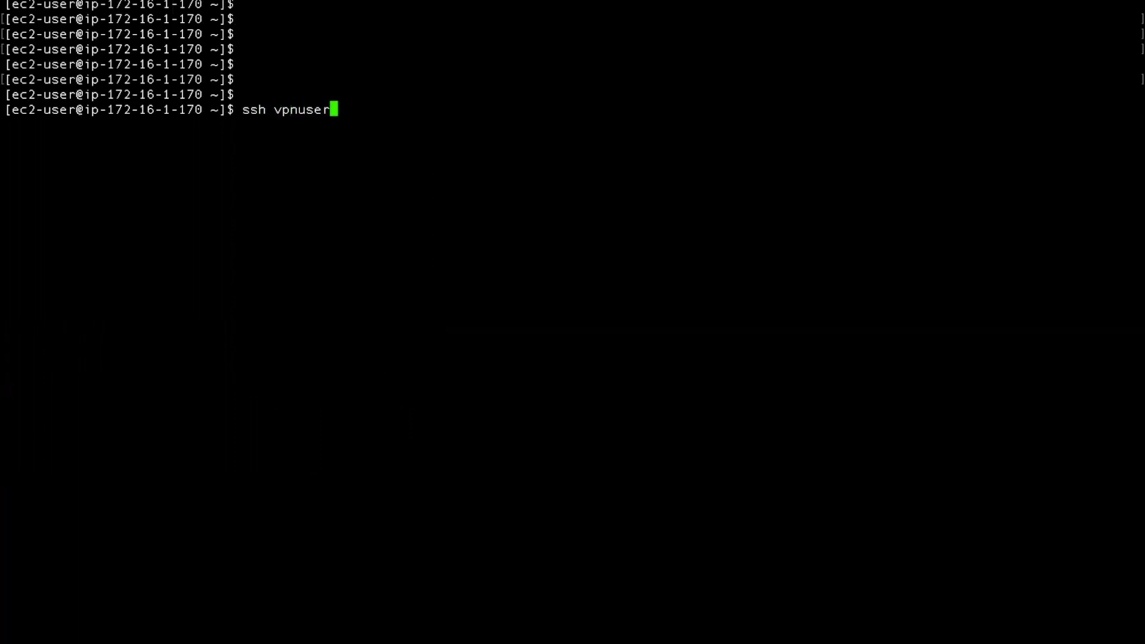
{"action": "type", "text": "@"}
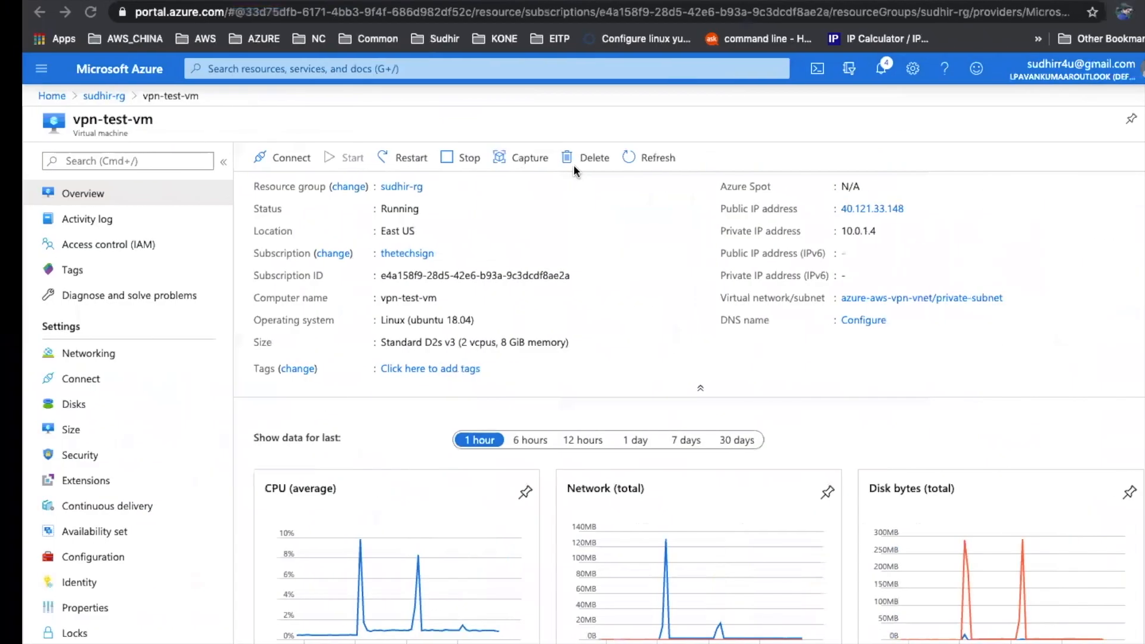
SSH as vpnuser into the Azure VM at 10.0.1.4 and enter the account password.
{"action": "left_click", "coordinate": [1125, 230]}
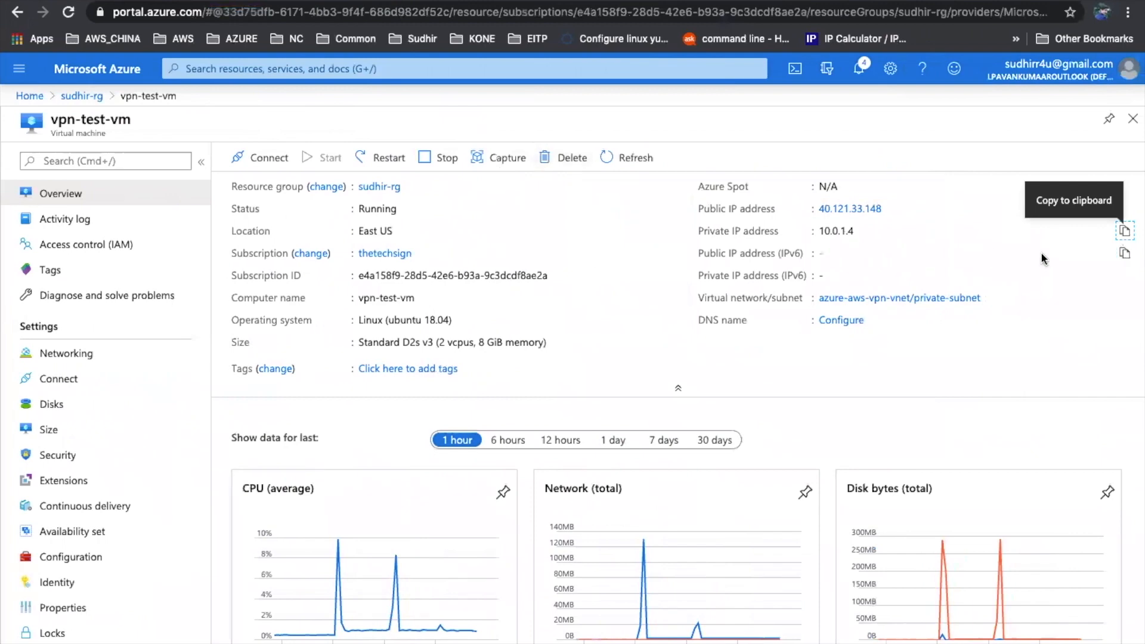
{"action": "left_click", "coordinate": [1124, 254]}
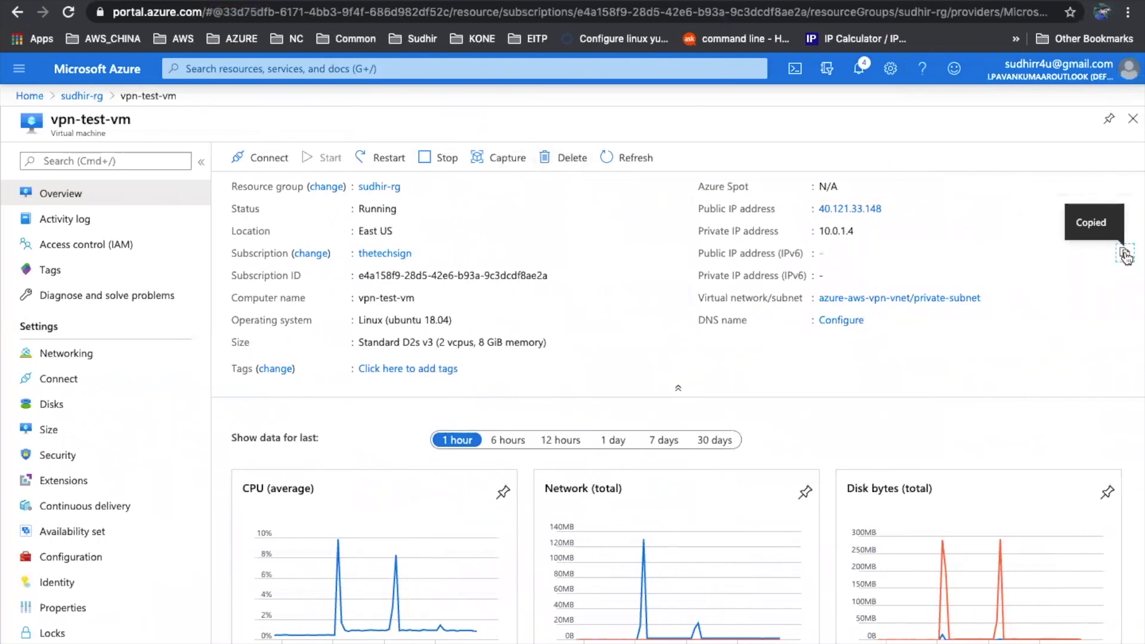
{"action": "left_click", "coordinate": [870, 232]}
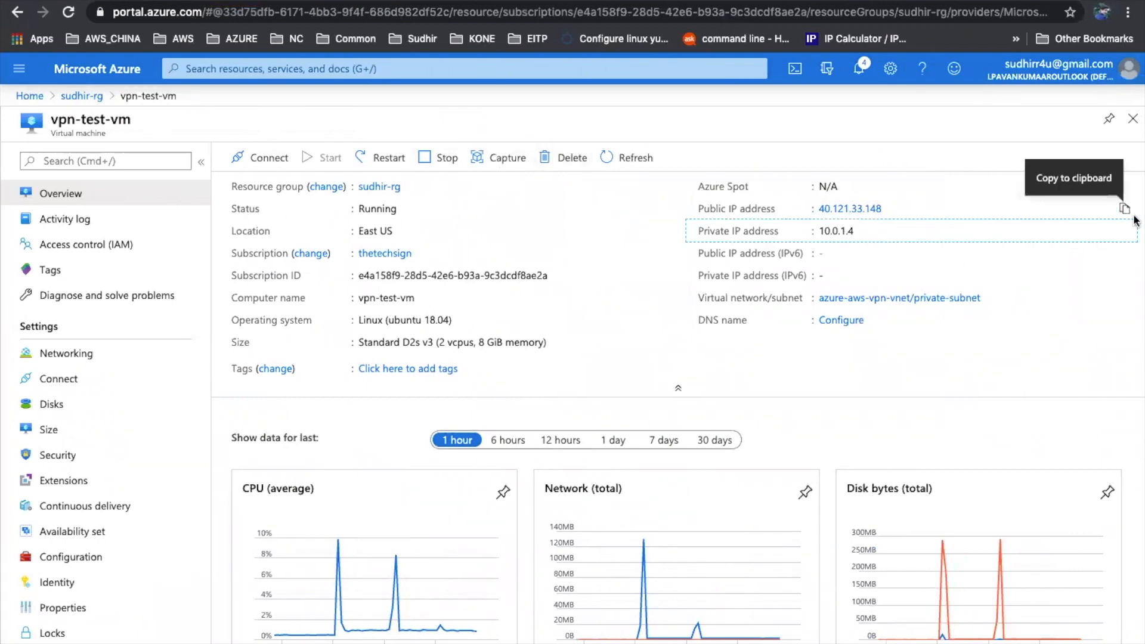
{"action": "left_click", "coordinate": [1124, 232]}
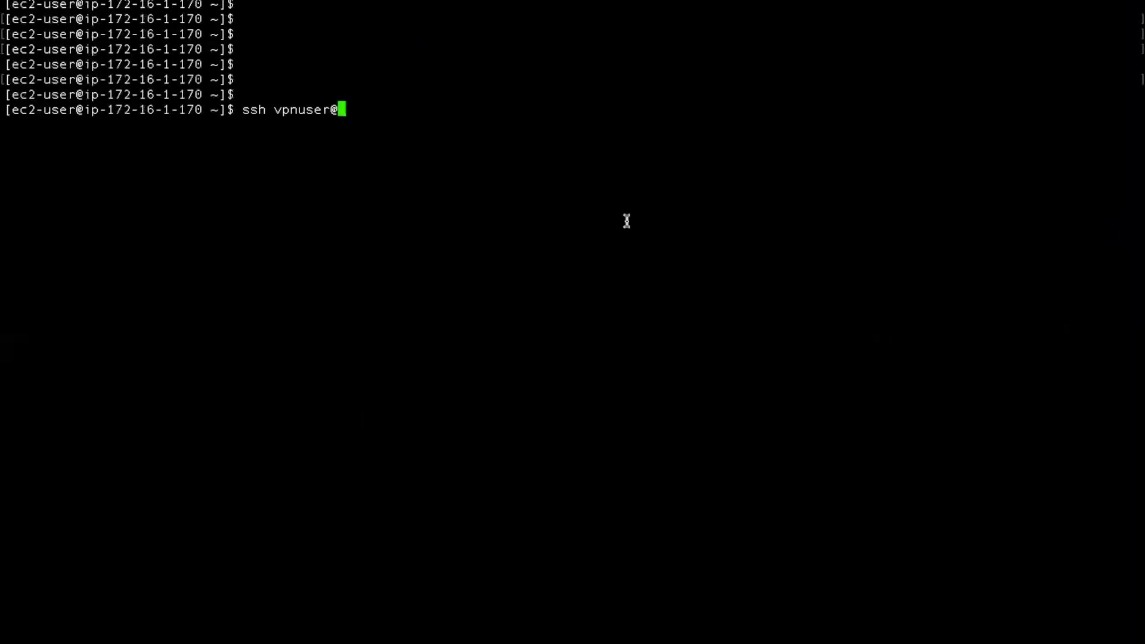
{"action": "key", "text": "super+v"}
{"action": "key", "text": "Return"}
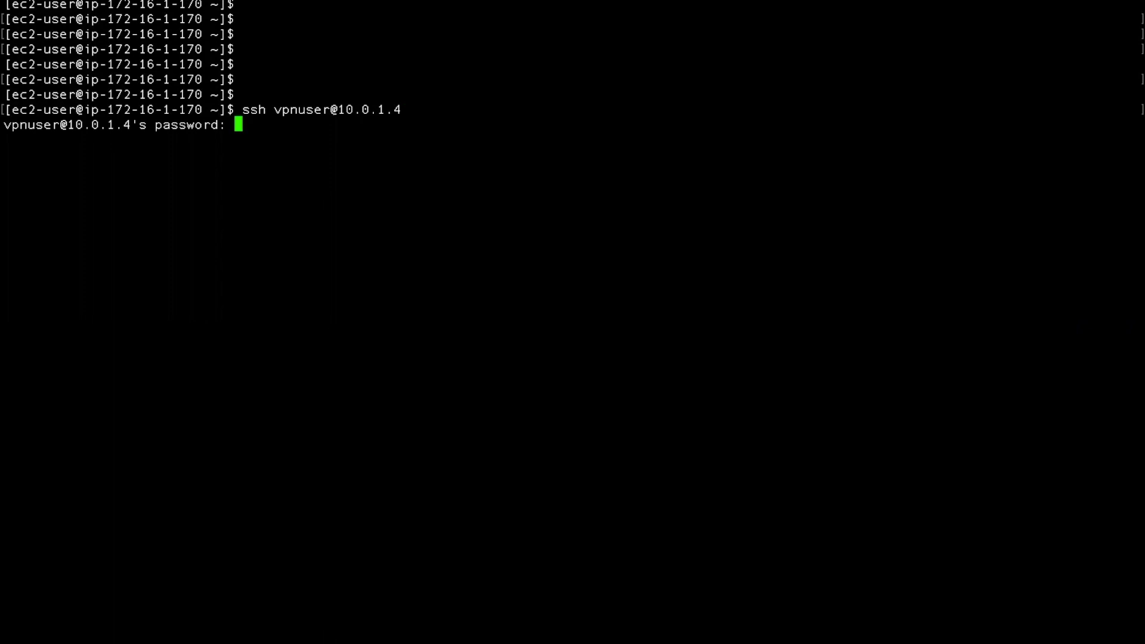
{"action": "key", "text": "Return"}
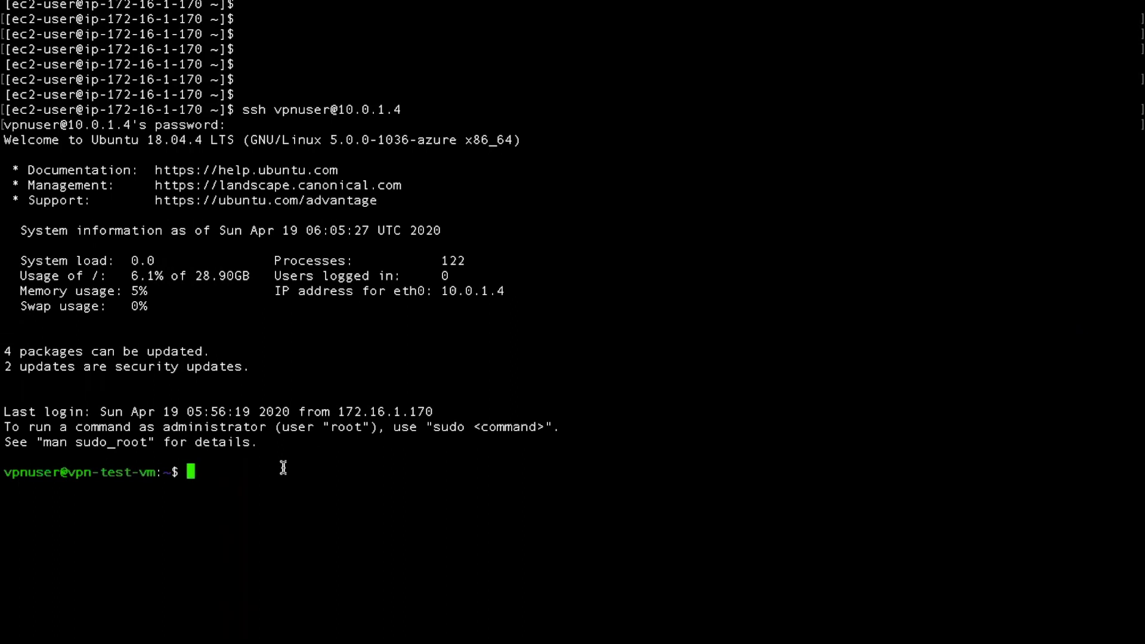
Run ifconfig on the Azure VM and highlight its eth0 address 10.0.1.4.
{"action": "type", "text": "ifconfig"}
{"action": "key", "text": "Return"}
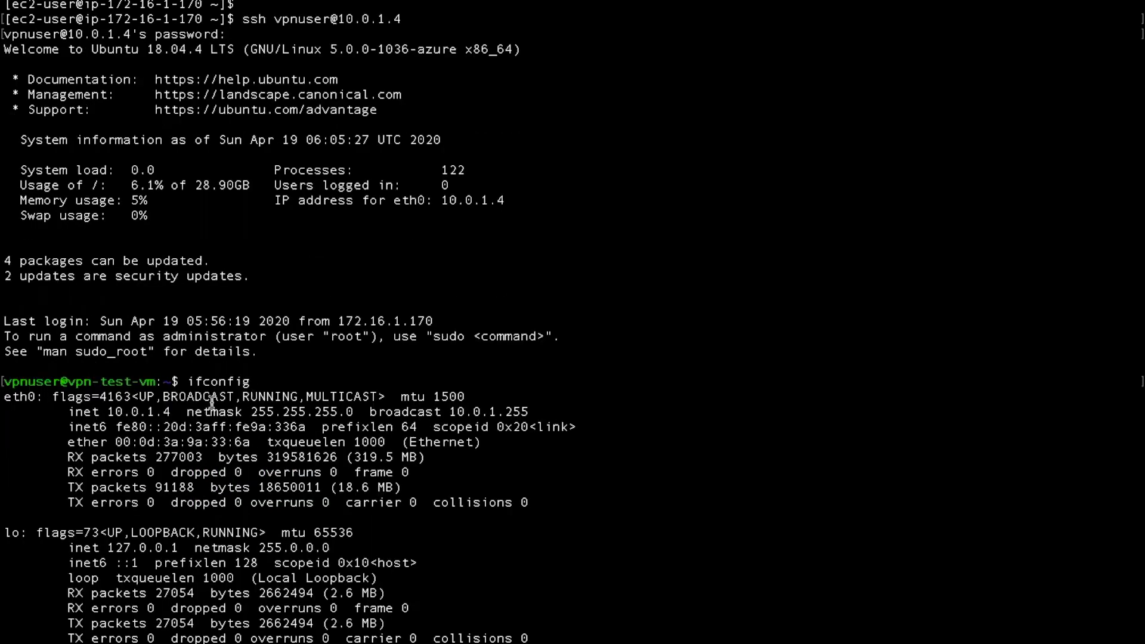
{"action": "left_click_drag", "start_coordinate": [107, 412], "coordinate": [169, 412]}
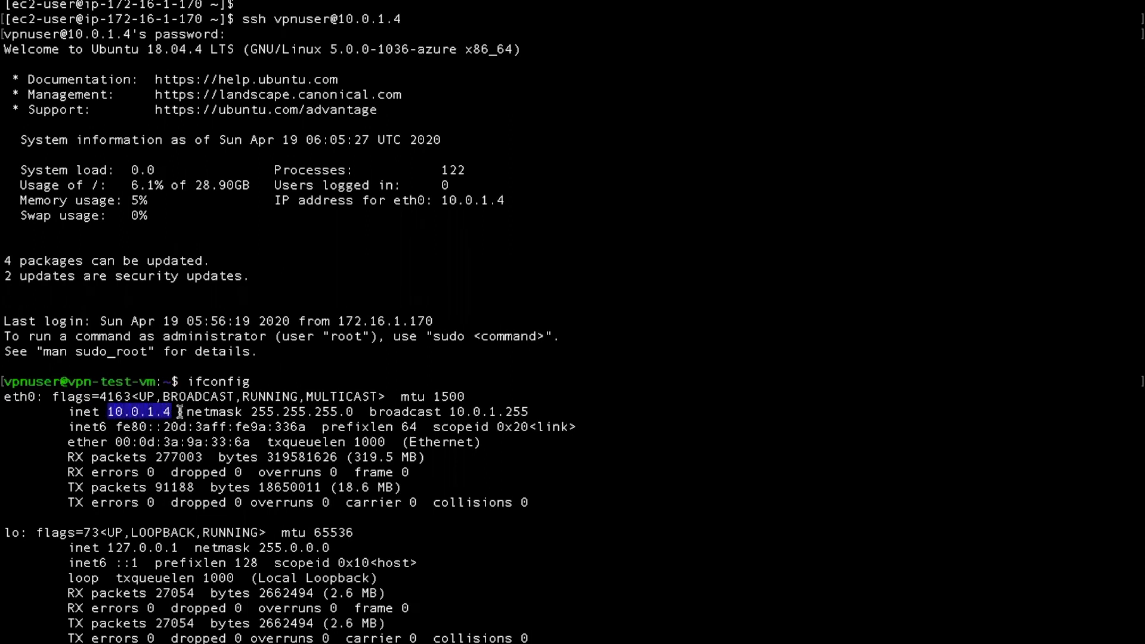
{"action": "left_click", "coordinate": [110, 412]}
{"action": "left_click_drag", "start_coordinate": [108, 412], "coordinate": [172, 413]}
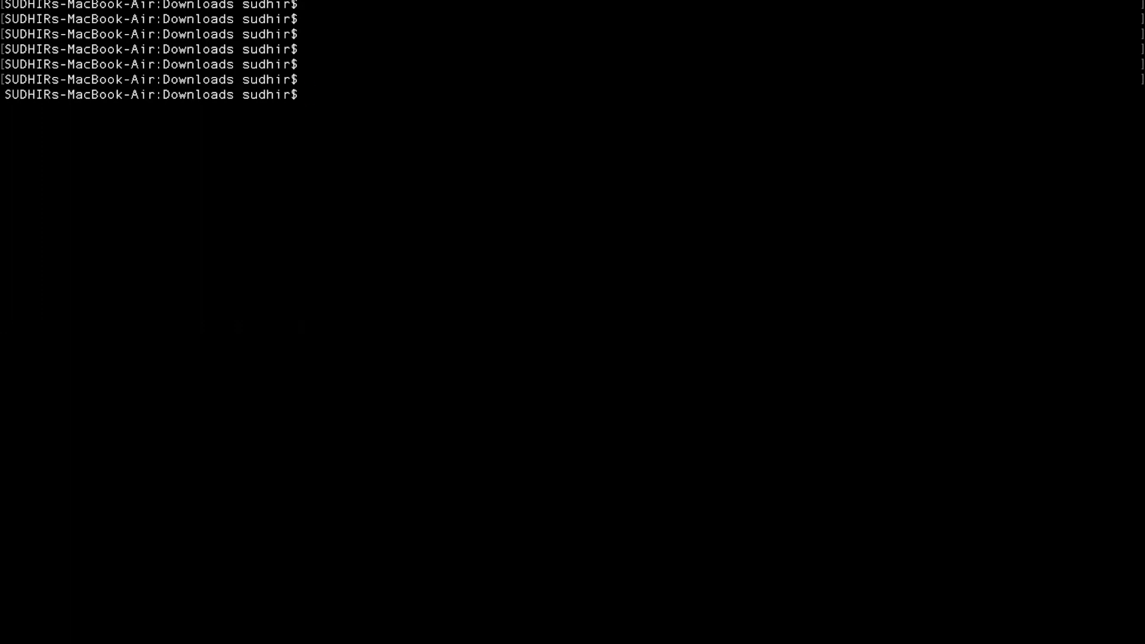
Try an SSH login as vpnuser using the address on the clipboard.
{"action": "type", "text": "ssh vpnuser@"}
{"action": "key", "text": "super+v"}
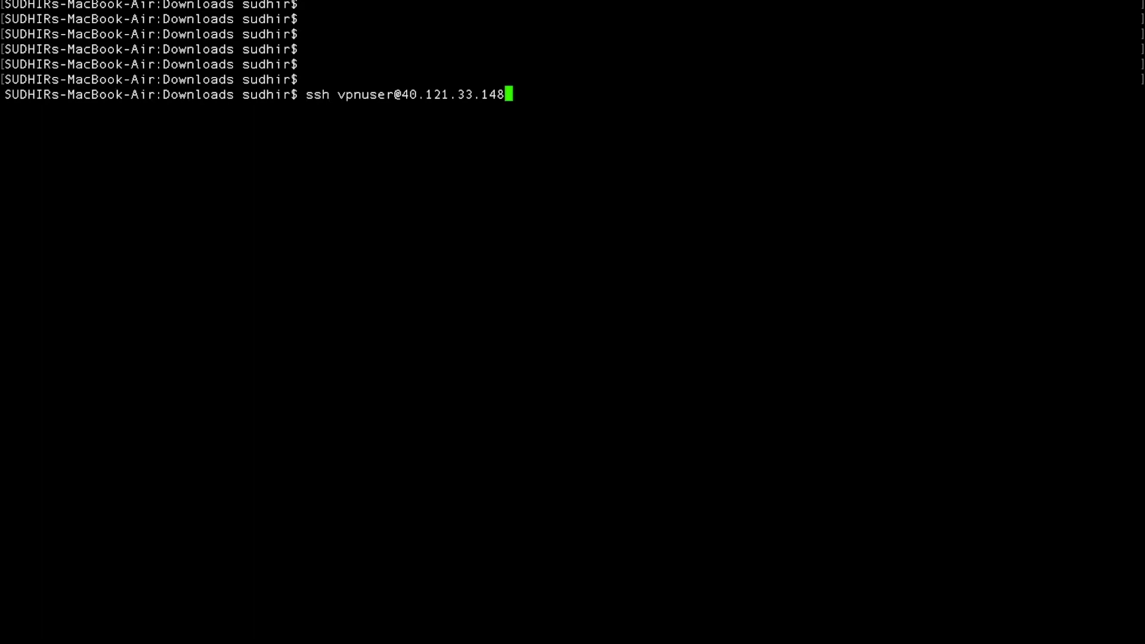
{"action": "key", "text": "Return"}
Copy the VM's public IP 40.121.33.148 from its networking page and log in as vpnuser.
{"action": "key", "text": "super+Tab"}
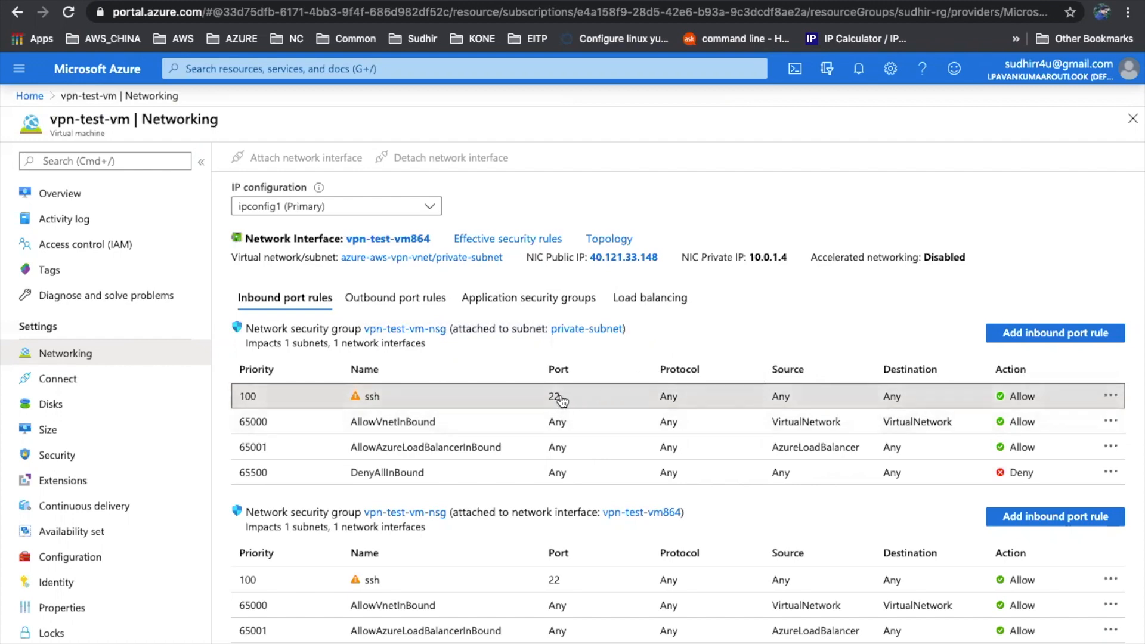
{"action": "double_click", "coordinate": [593, 257]}
{"action": "key", "text": "super+c"}
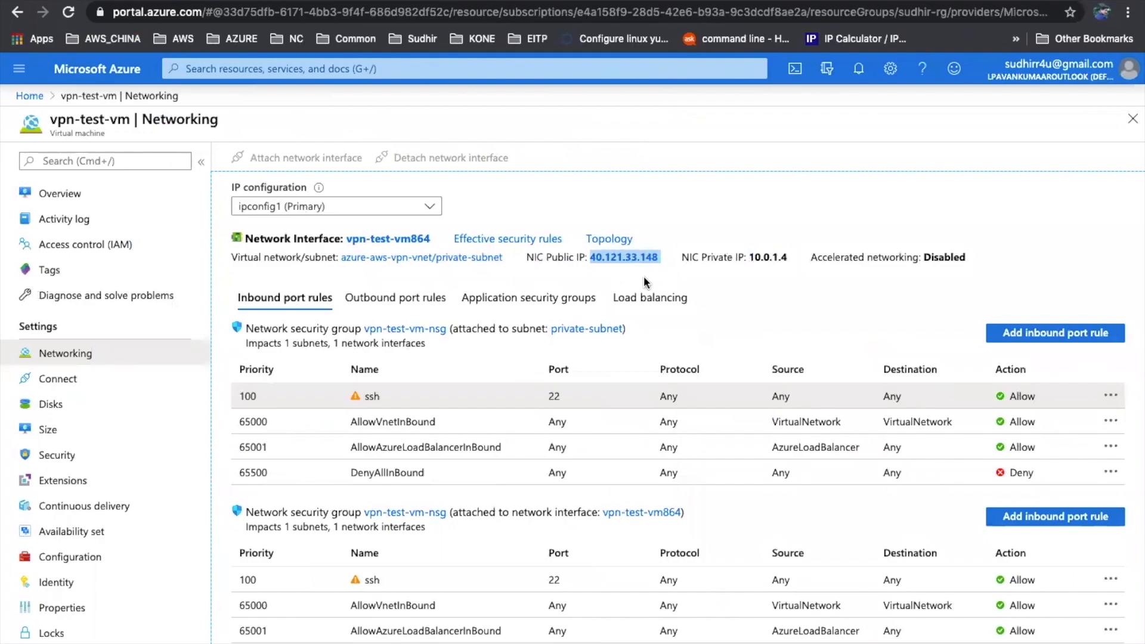
{"action": "key", "text": "ctrl+Left"}
{"action": "key", "text": "ctrl+Left"}
{"action": "key", "text": "ctrl+Left"}
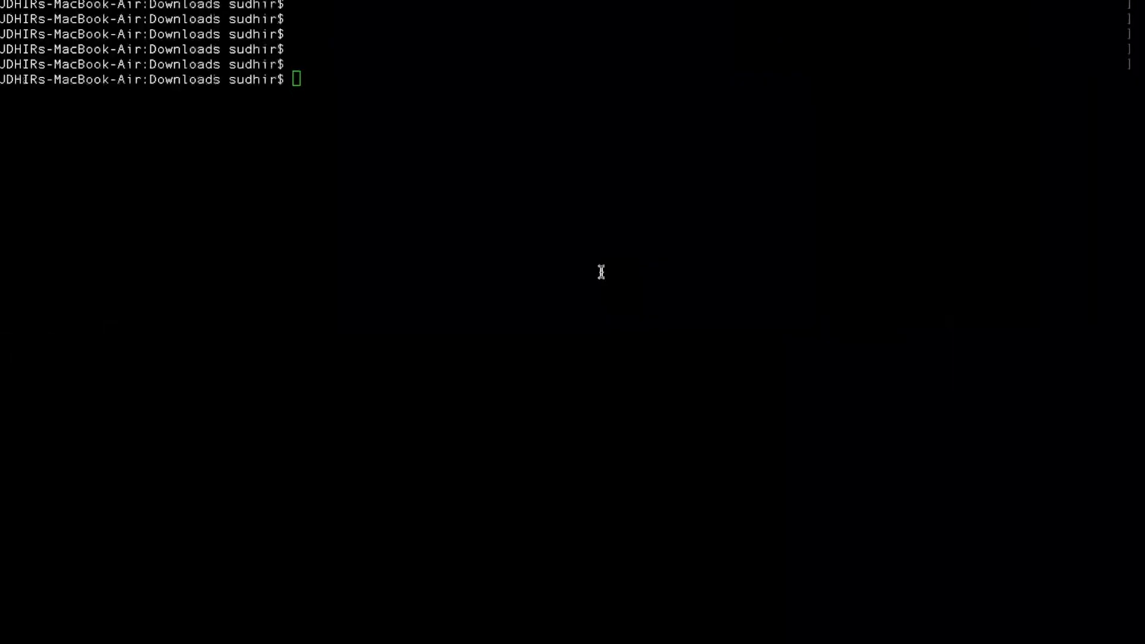
{"action": "type", "text": "ssh "}
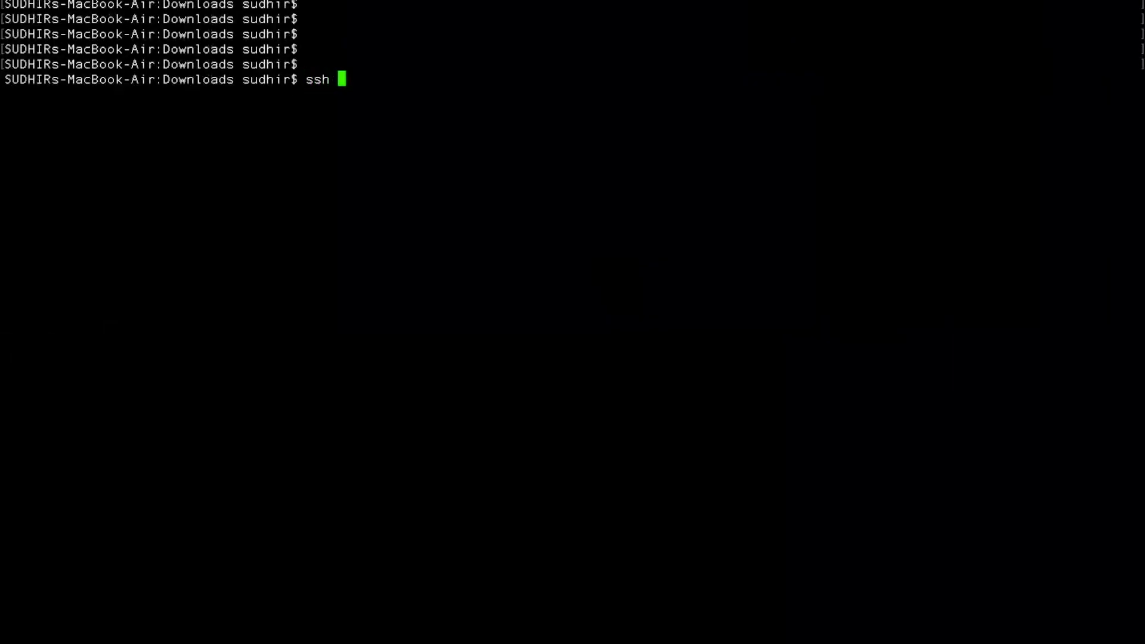
{"action": "type", "text": "vpnuser@V"}
{"action": "key", "text": "BackSpace"}
{"action": "key", "text": "super+v"}
{"action": "key", "text": "Return"}
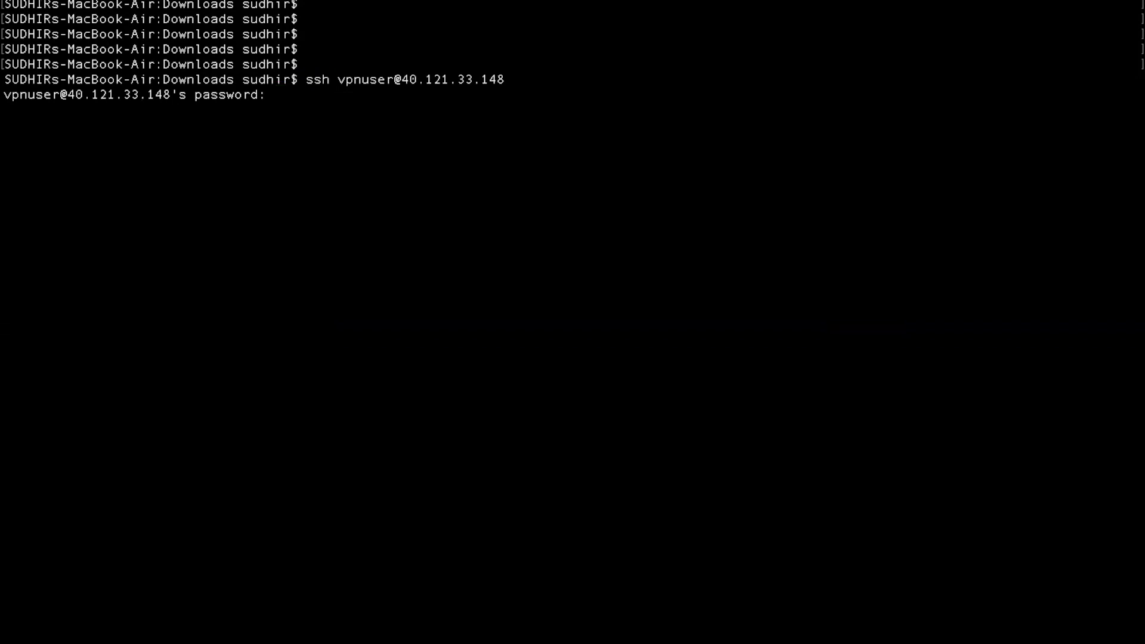
{"action": "key", "text": "Return"}
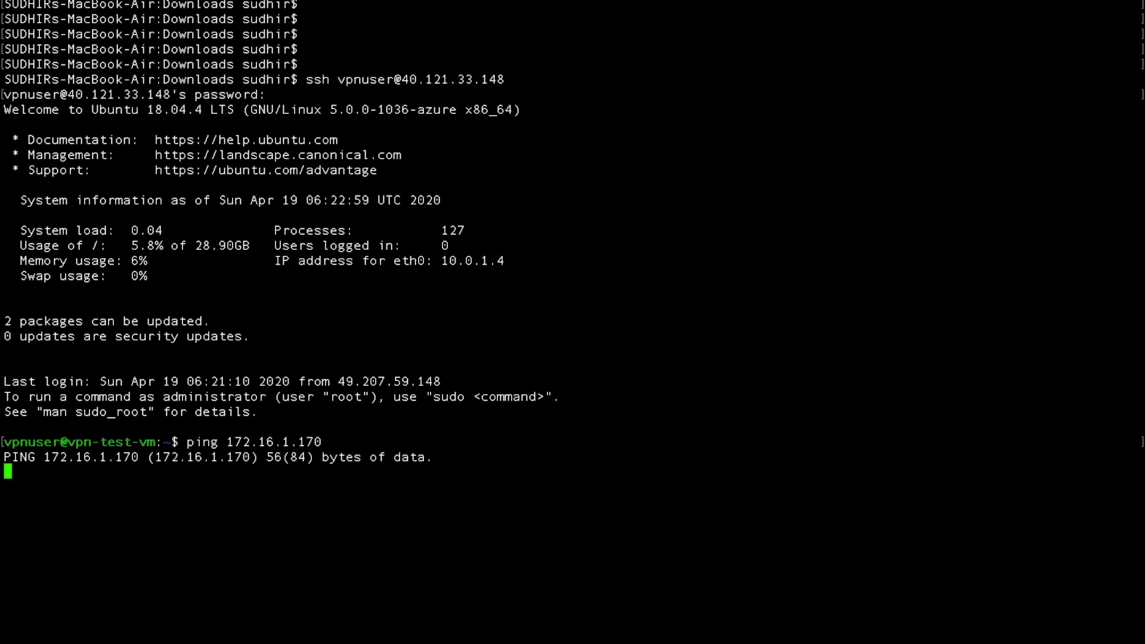
Select the unanswered ping target 172.16.1.170 in the Terminal output.
{"action": "left_click_drag", "start_coordinate": [228, 442], "coordinate": [314, 442]}
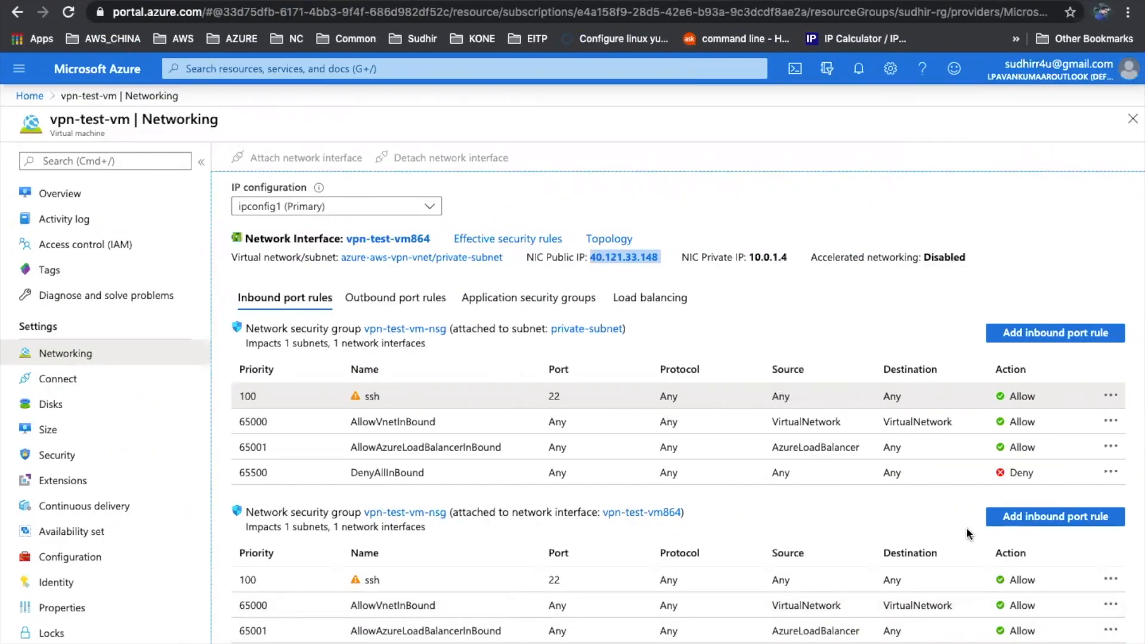
Add an inbound rule named ICMP allowing ICMP on destination ports * at priority 110.
{"action": "left_click", "coordinate": [1046, 519]}
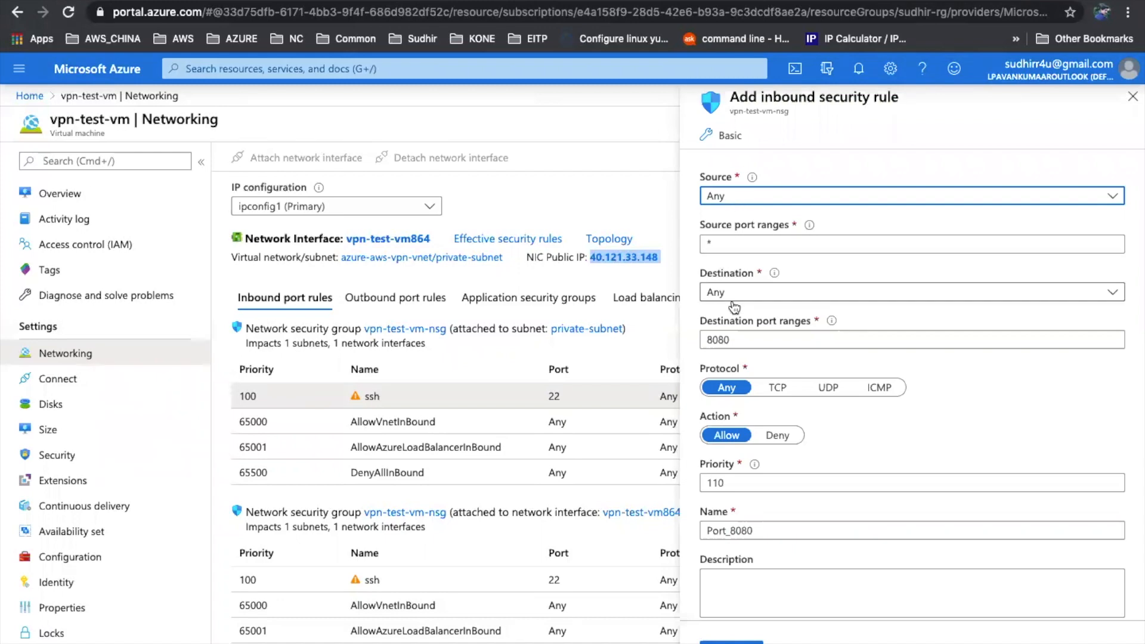
{"action": "double_click", "coordinate": [739, 339]}
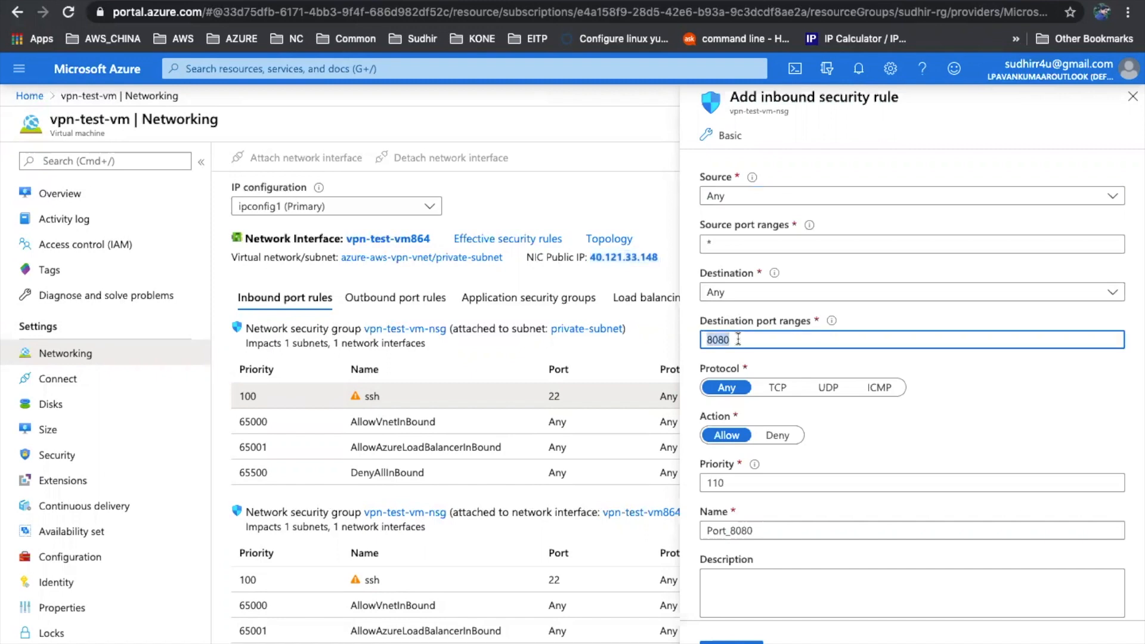
{"action": "type", "text": "*"}
{"action": "left_click", "coordinate": [874, 394]}
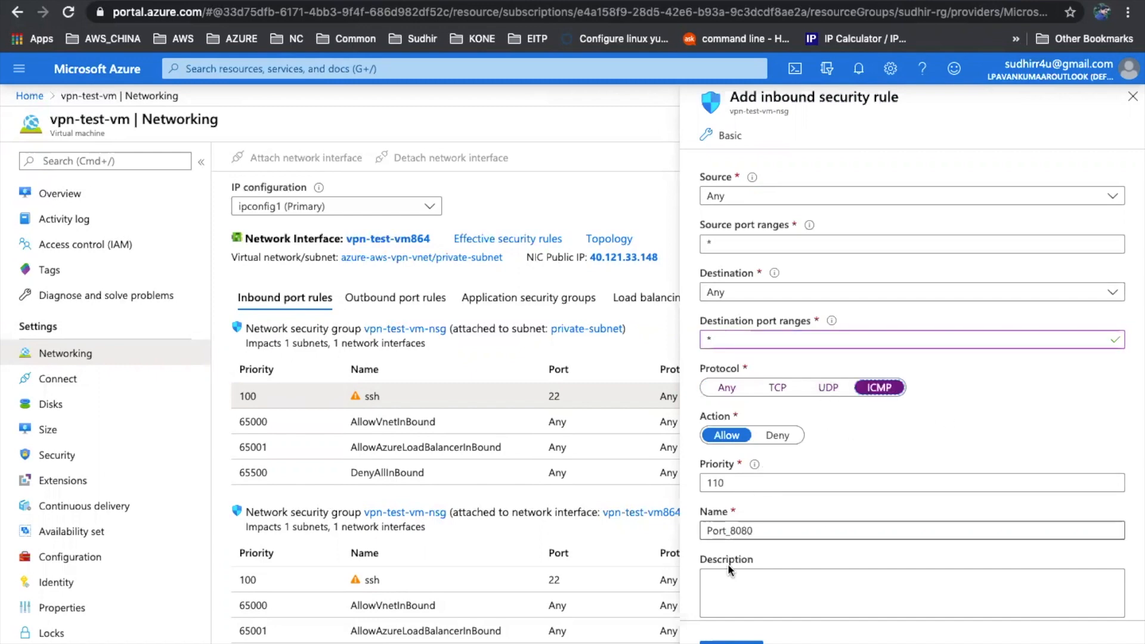
{"action": "double_click", "coordinate": [760, 531]}
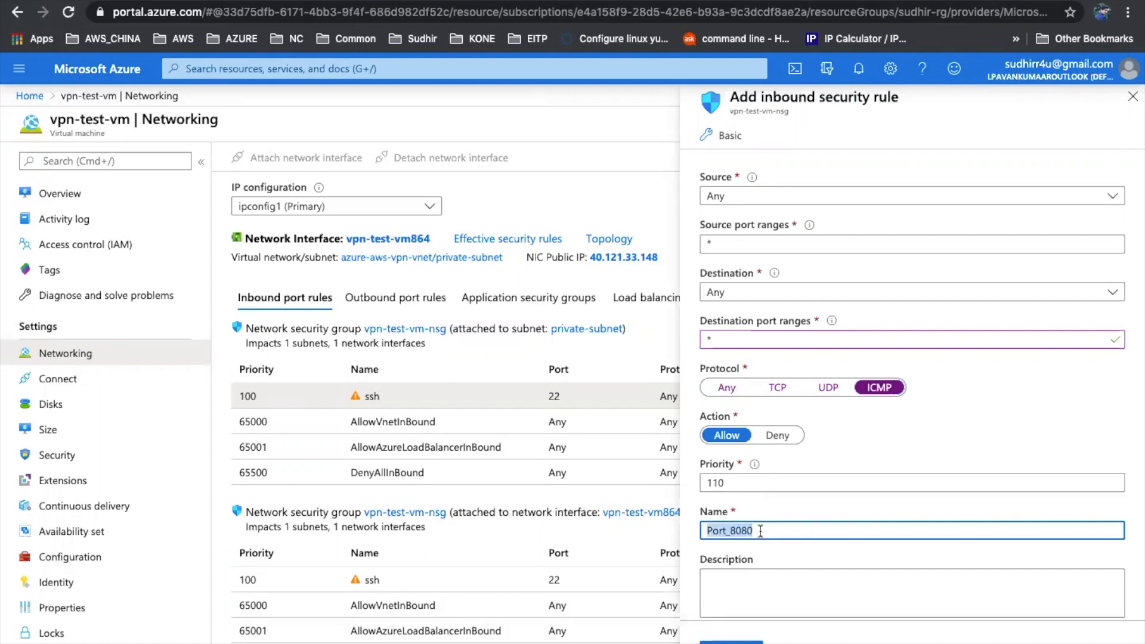
{"action": "type", "text": "ICMP"}
{"action": "left_click", "coordinate": [732, 643]}
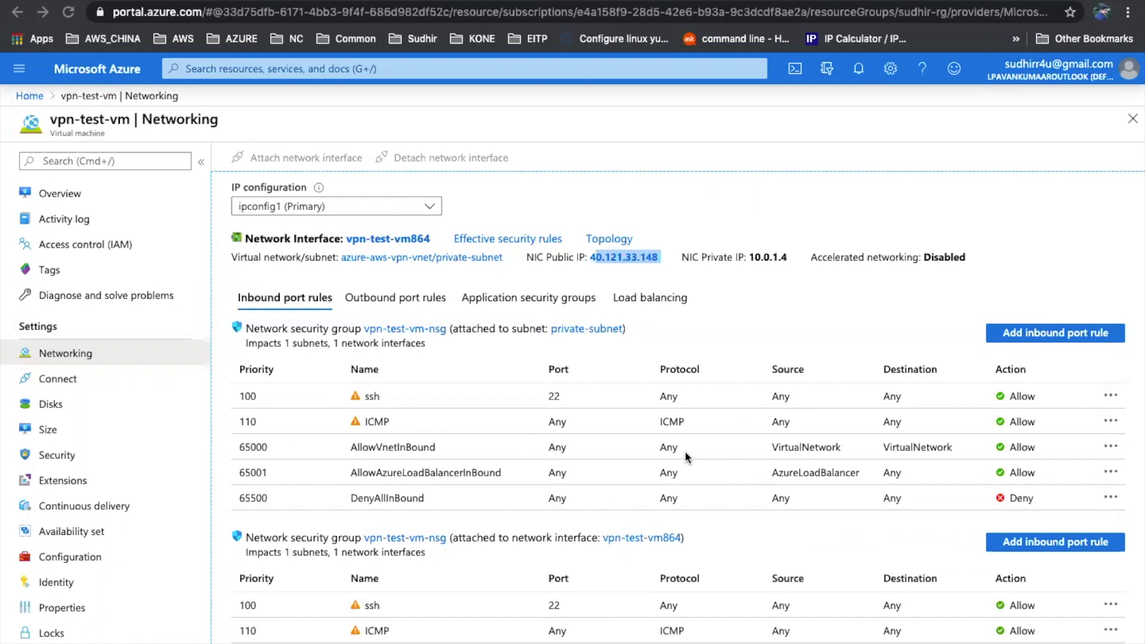
Copy the VM's public IP address from its overview.
{"action": "left_click", "coordinate": [663, 256]}
{"action": "left_click_drag", "start_coordinate": [661, 258], "coordinate": [593, 254]}
{"action": "key", "text": "ctrl+Left"}
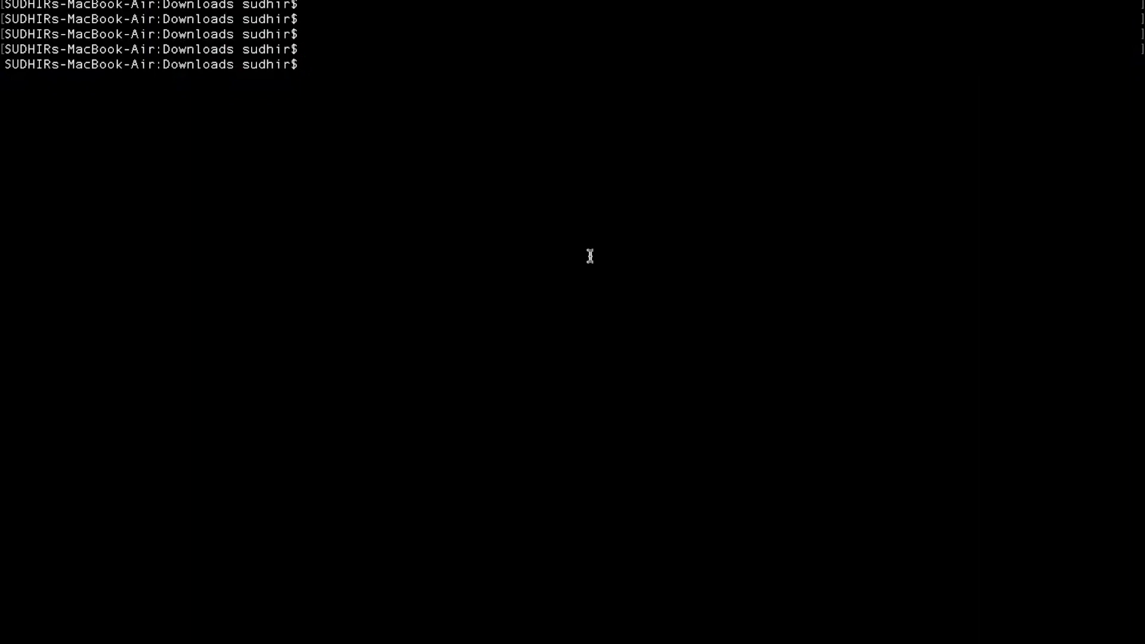
SSH into the Azure VM at 40.121.33.148 with its password, then clear the screen.
{"action": "type", "text": "ssh vpnuser"}
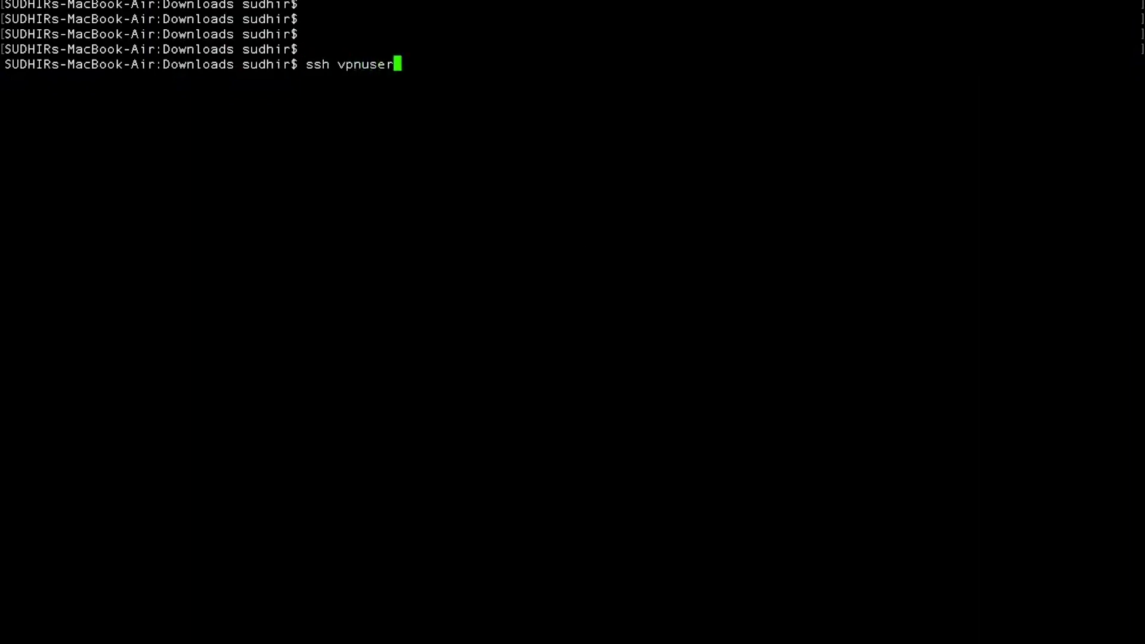
{"action": "type", "text": "@"}
{"action": "key", "text": "super+v"}
{"action": "key", "text": "Return"}
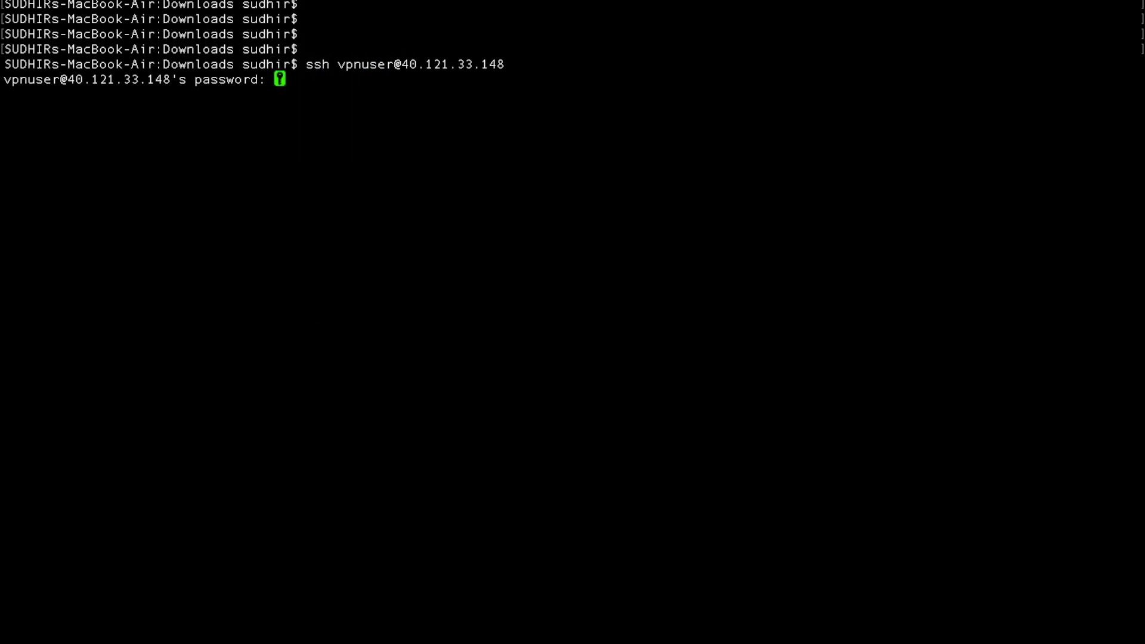
{"action": "key", "text": "Return"}
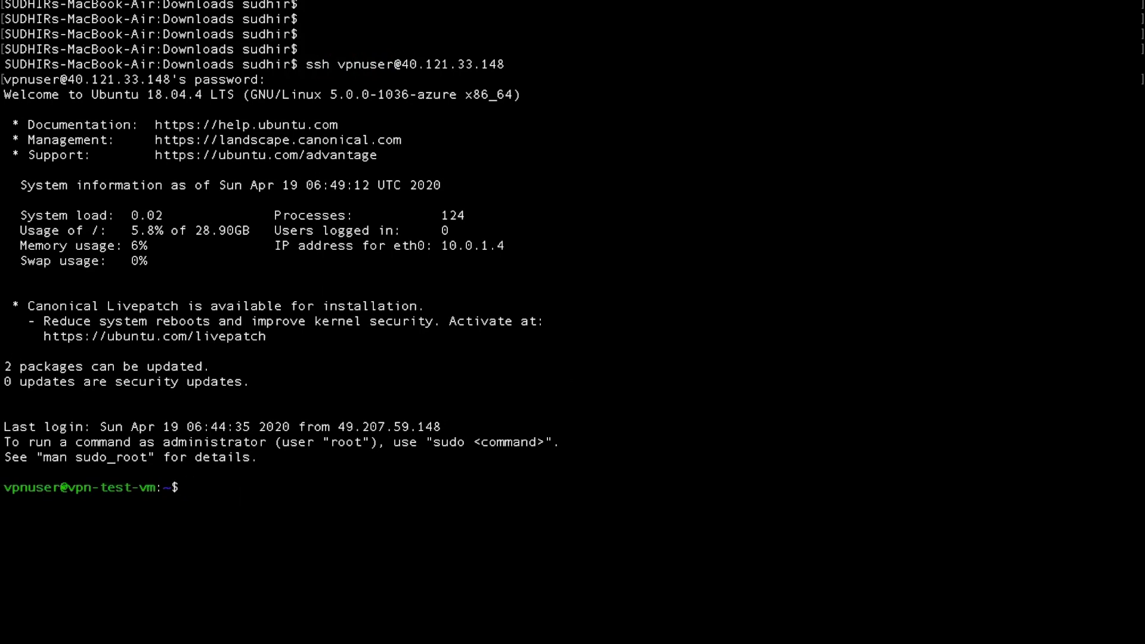
{"action": "key", "text": "ctrl+l"}
{"action": "key", "text": "Return"}
{"action": "key", "text": "Return"}
{"action": "key", "text": "Return"}
{"action": "key", "text": "Return"}
{"action": "key", "text": "Return"}
{"action": "key", "text": "Return"}
{"action": "key", "text": "Return"}
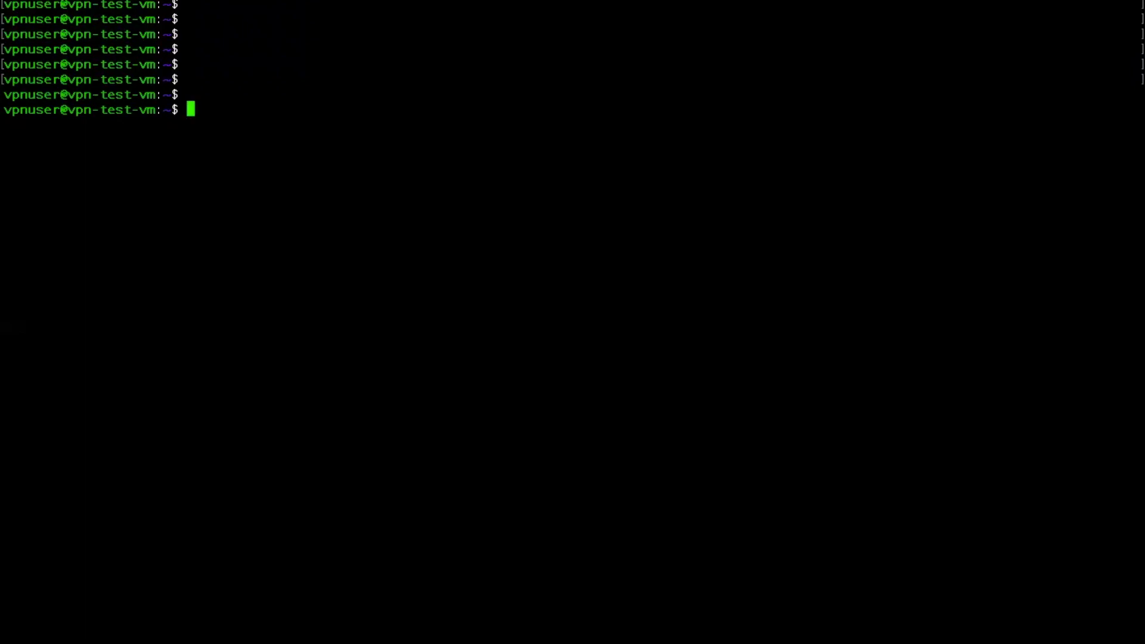
Ping Public-EC2's private IP 172.16.0.141 from the VM and stop after replies.
{"action": "type", "text": "ping"}
{"action": "key", "text": "ctrl+Right"}
{"action": "key", "text": "ctrl+Right"}
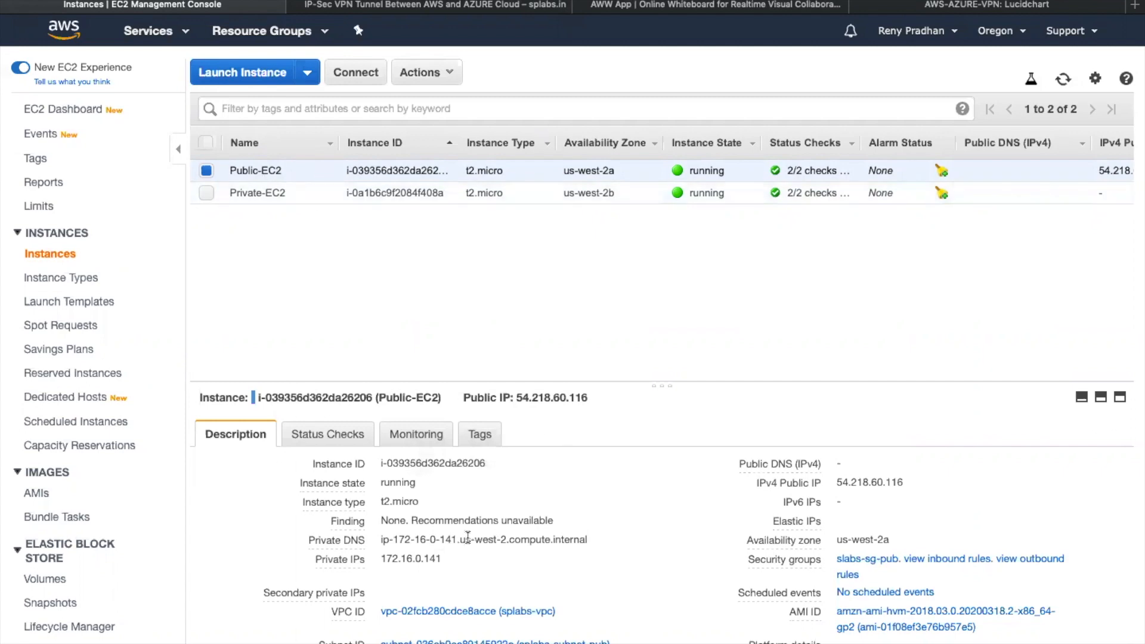
{"action": "left_click", "coordinate": [453, 562]}
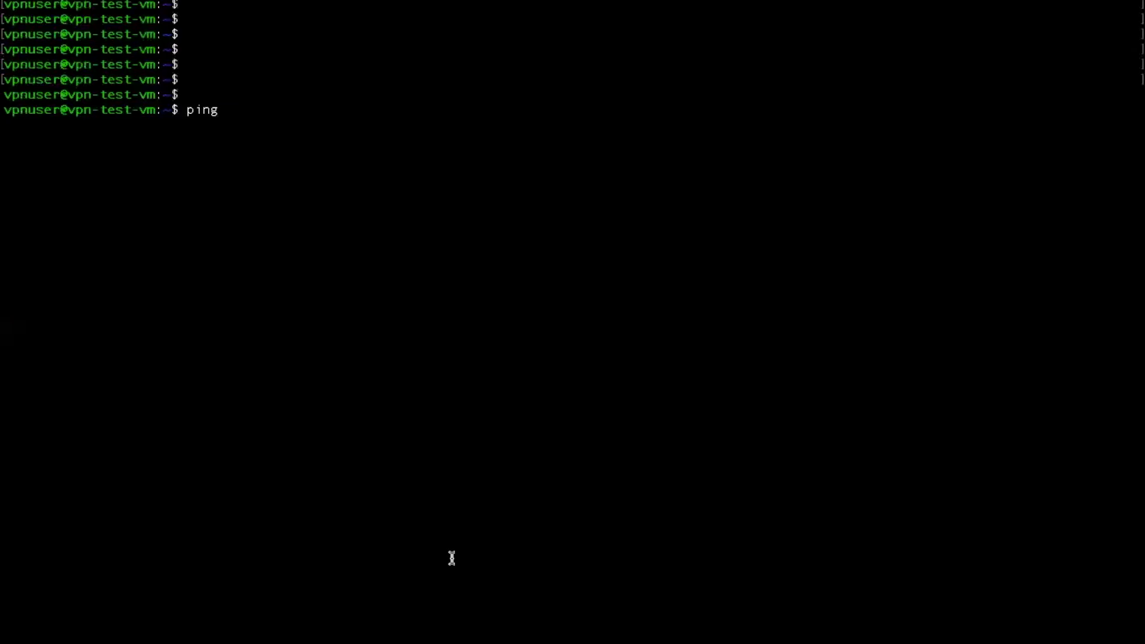
{"action": "key", "text": "ctrl+shift+v"}
{"action": "key", "text": "Return"}
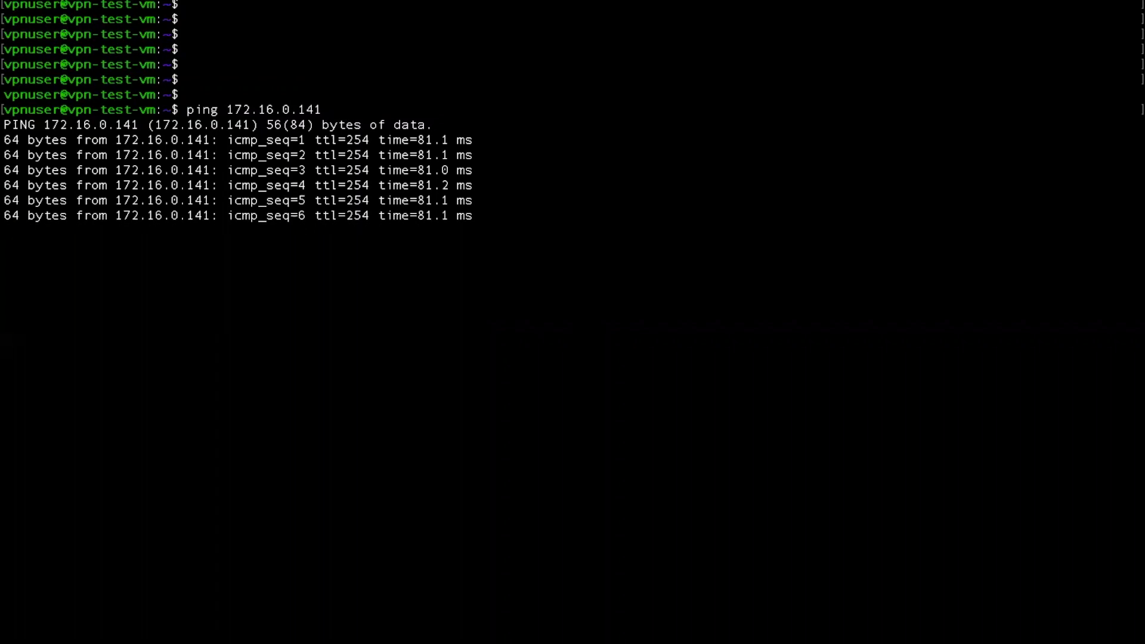
{"action": "key", "text": "ctrl+c"}
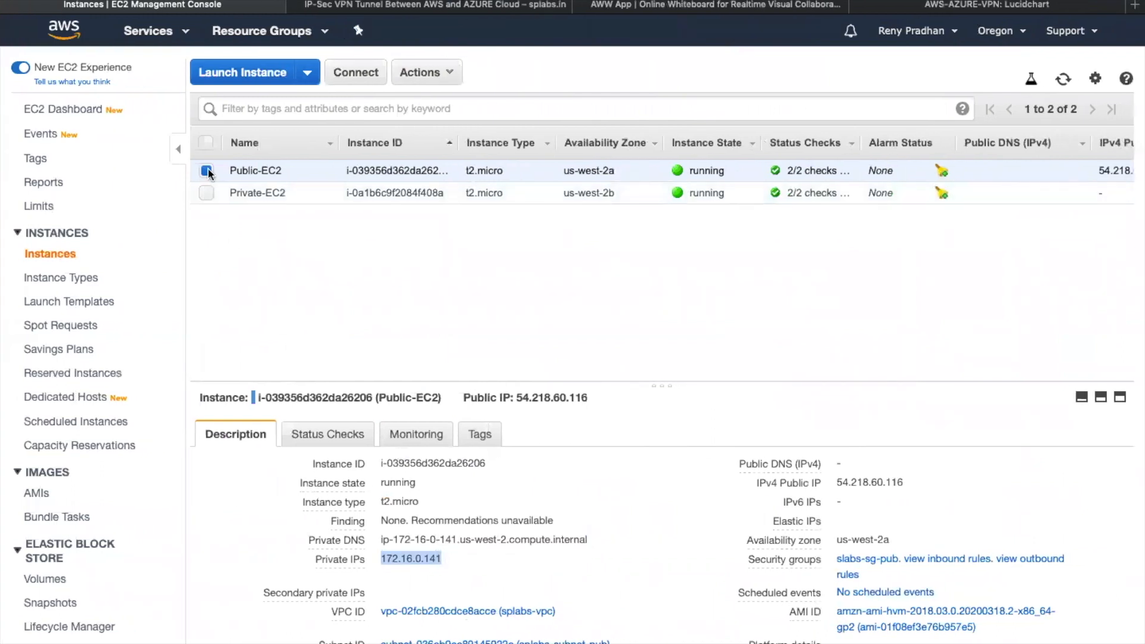
Ping Private-EC2 at 172.16.1.170, getting 16 of 16 replies with 0% loss.
{"action": "left_click", "coordinate": [211, 171]}
{"action": "left_click", "coordinate": [208, 194]}
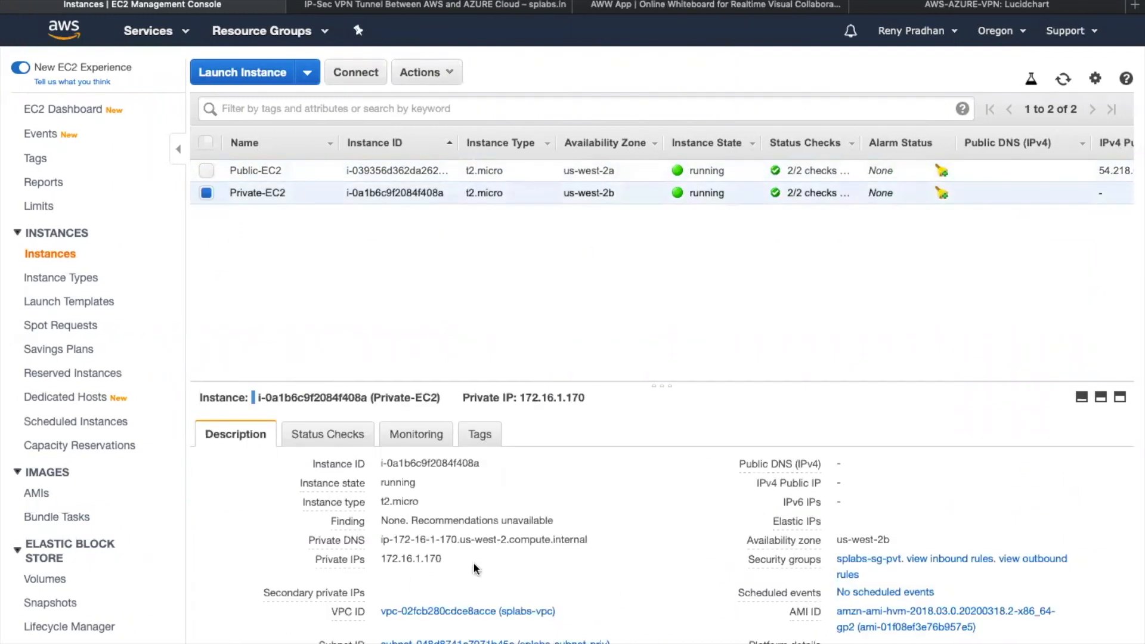
{"action": "left_click", "coordinate": [455, 561]}
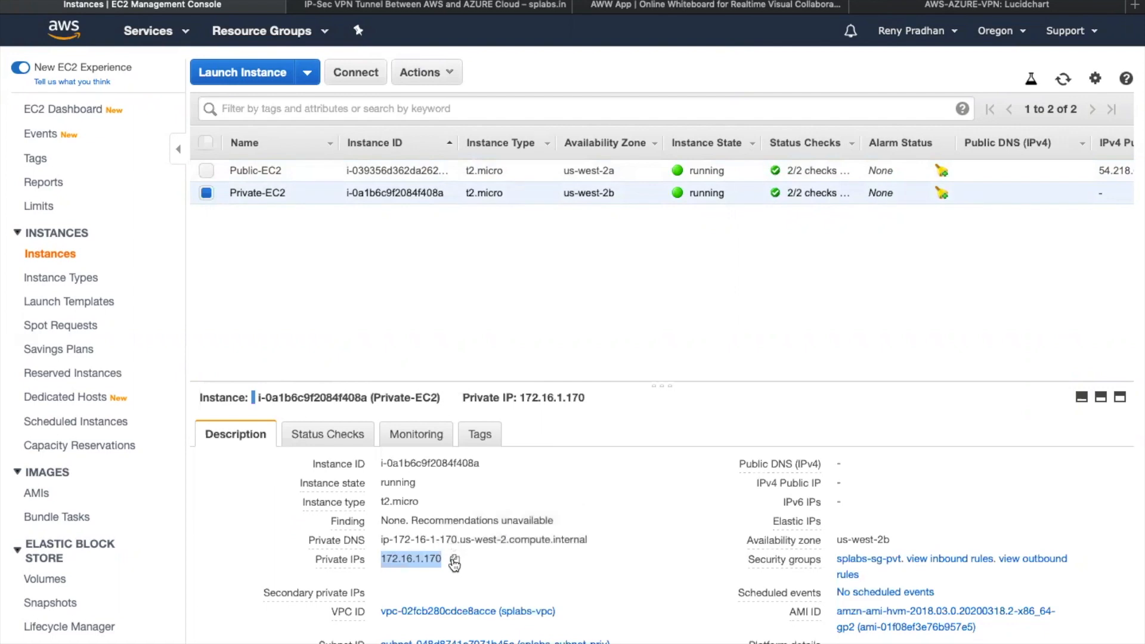
{"action": "key", "text": "ctrl+Left"}
{"action": "key", "text": "ctrl+Left"}
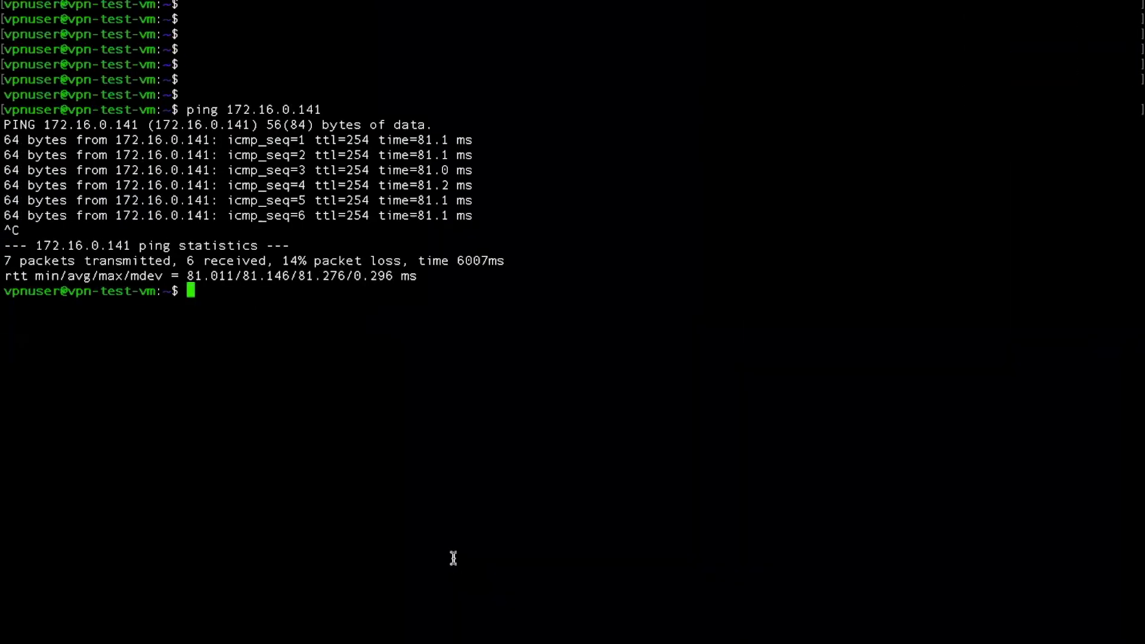
{"action": "type", "text": "ping"}
{"action": "key", "text": "ctrl+shift+v"}
{"action": "key", "text": "Return"}
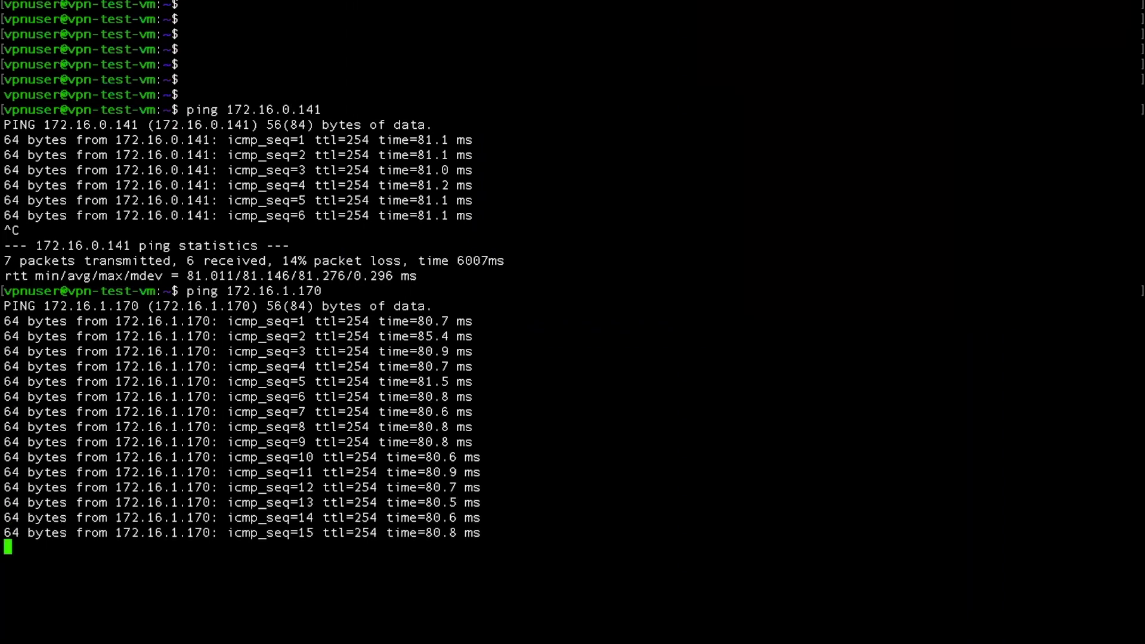
{"action": "key", "text": "ctrl+c"}
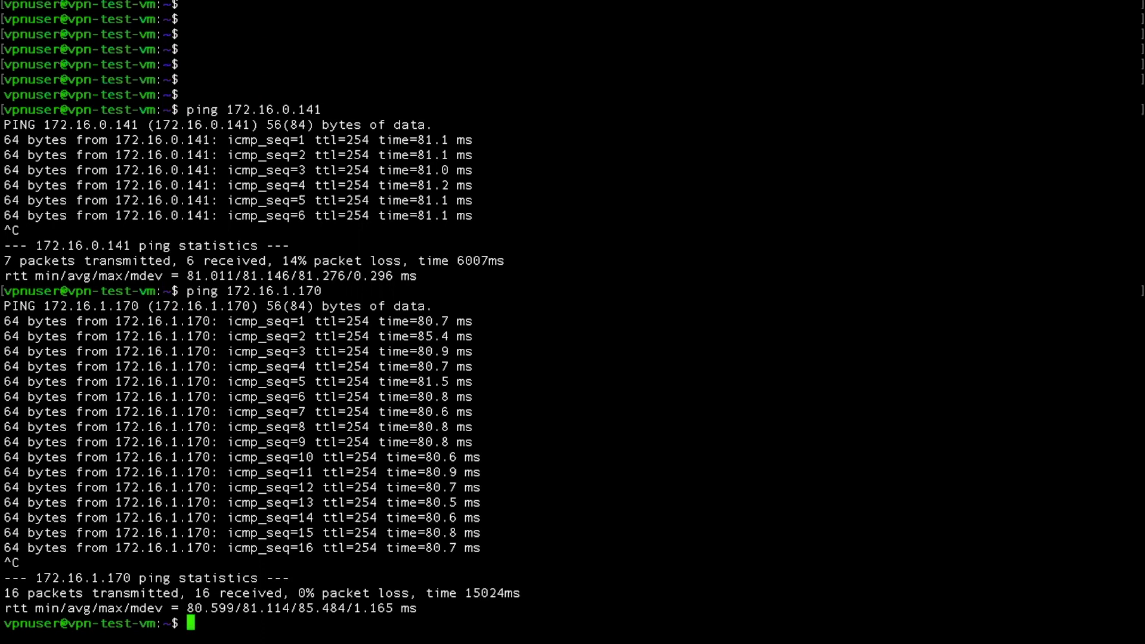